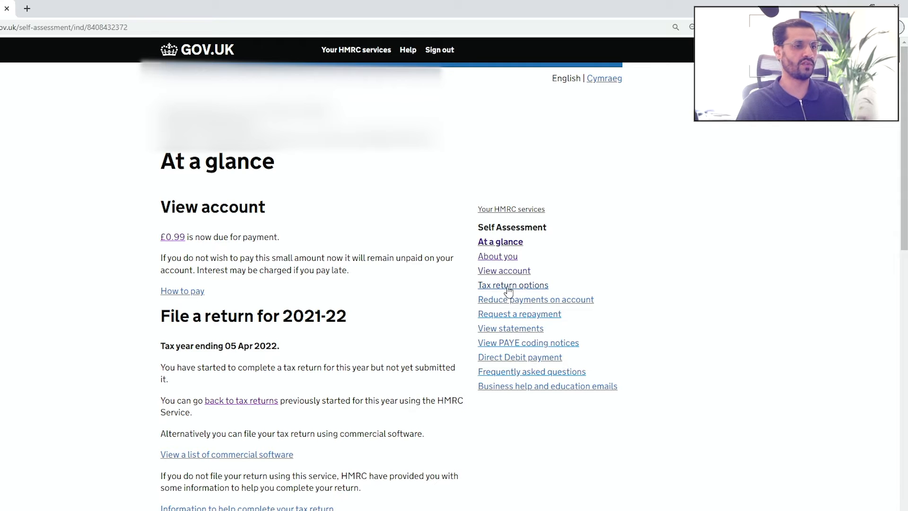
# Open the tax return options and keep 2021/22 as the tax year.
pyautogui.click(508, 287)
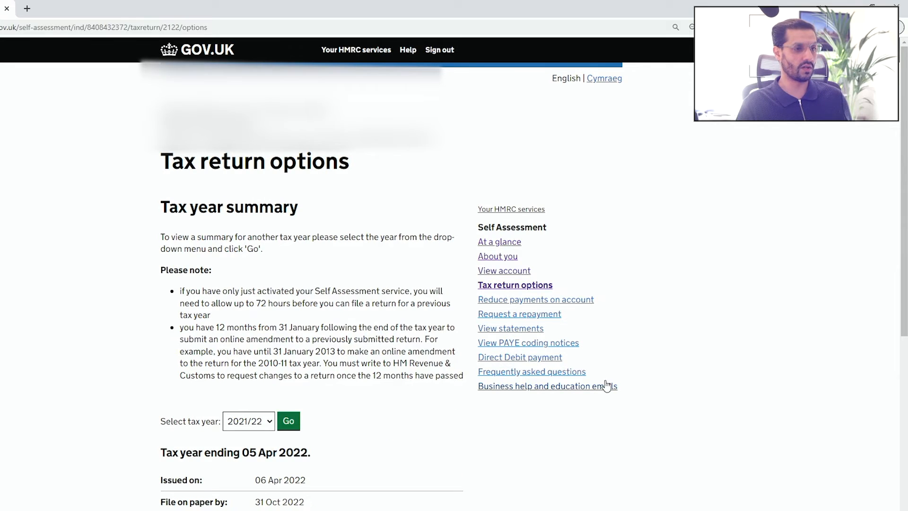
pyautogui.scroll(-1, 607, 386)
pyautogui.scroll(-1, 426, 449)
pyautogui.click(269, 321)
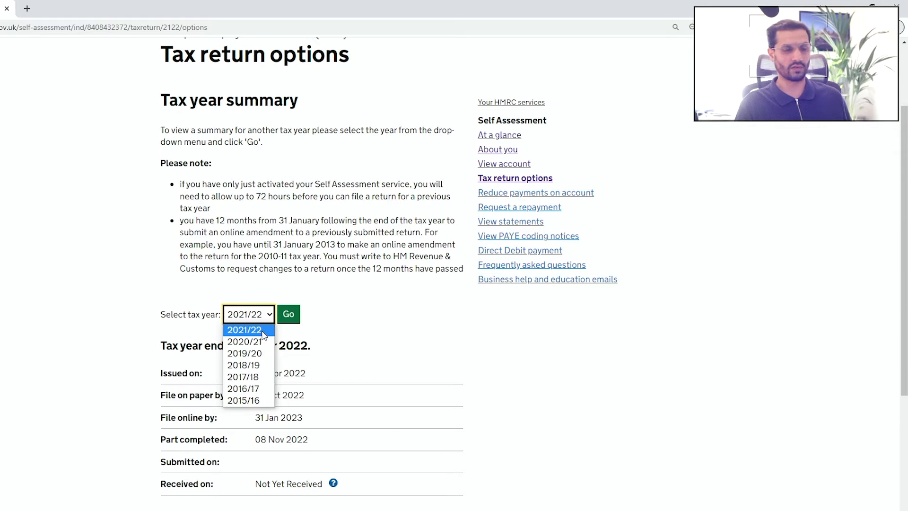
pyautogui.click(479, 400)
pyautogui.scroll(-1, 478, 400)
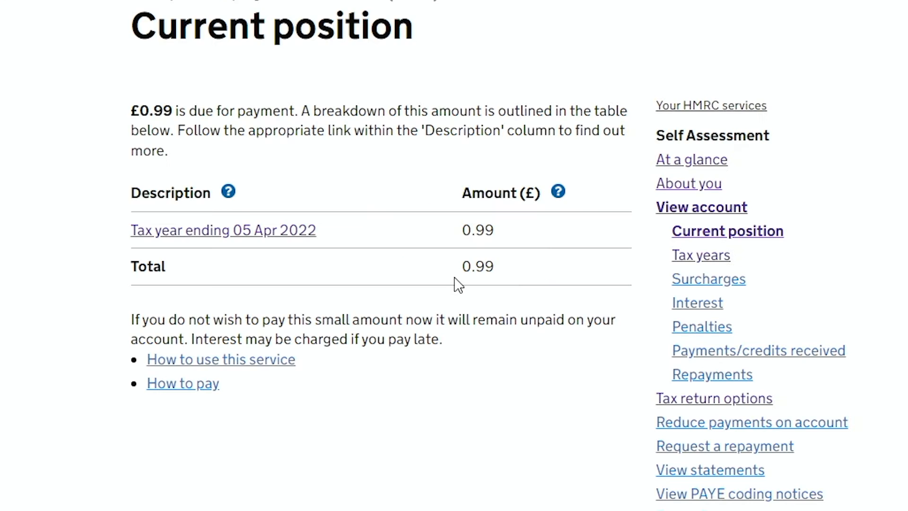
# View the 2021-22 tax year overview and its details.
pyautogui.click(286, 233)
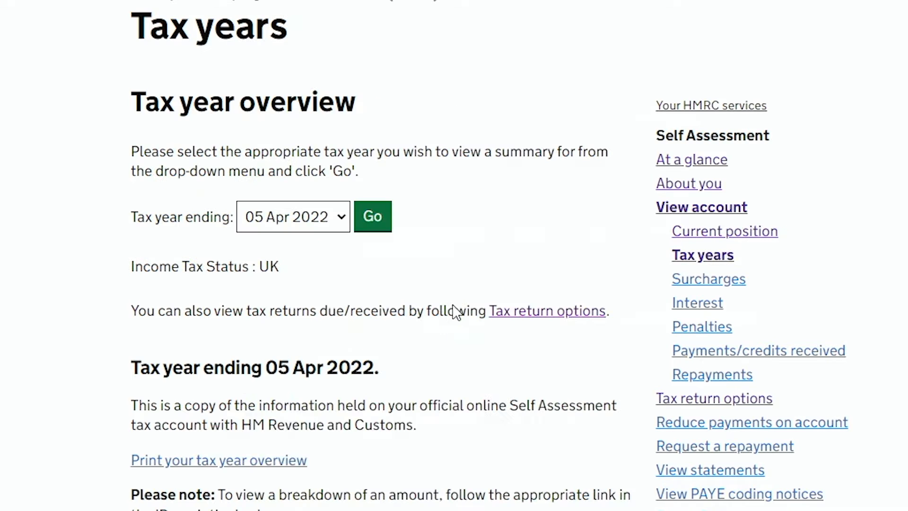
pyautogui.scroll(-5, 436, 318)
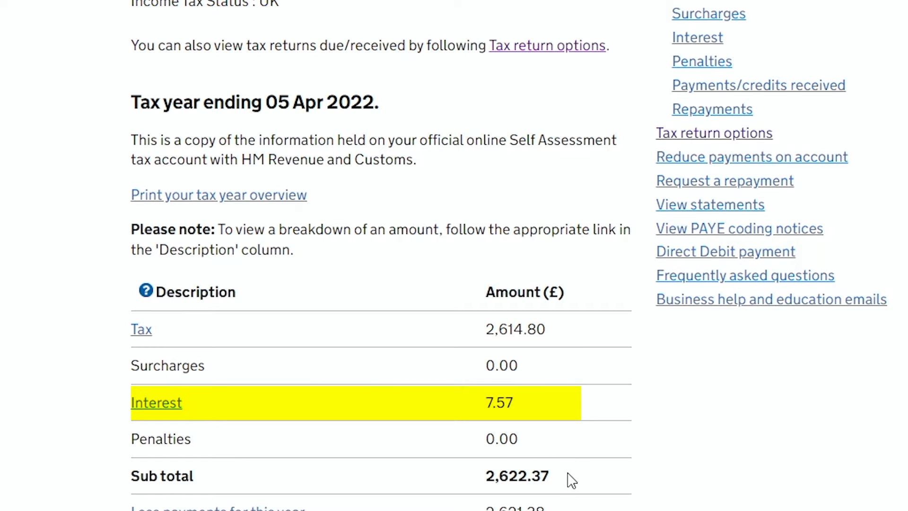
pyautogui.scroll(-2, 582, 454)
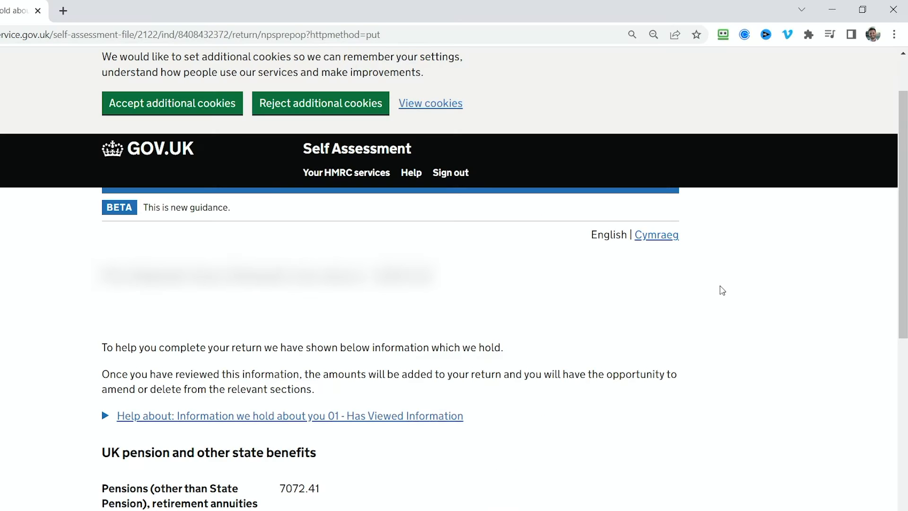
# Confirm the 7072.41 UK pension figures have been viewed and go on to Tell us about you.
pyautogui.scroll(2, 723, 291)
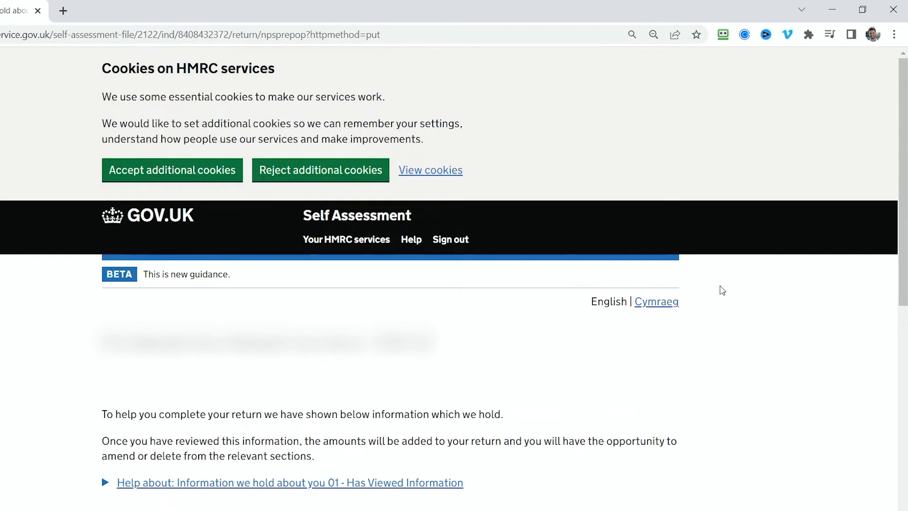
pyautogui.scroll(-4, 722, 290)
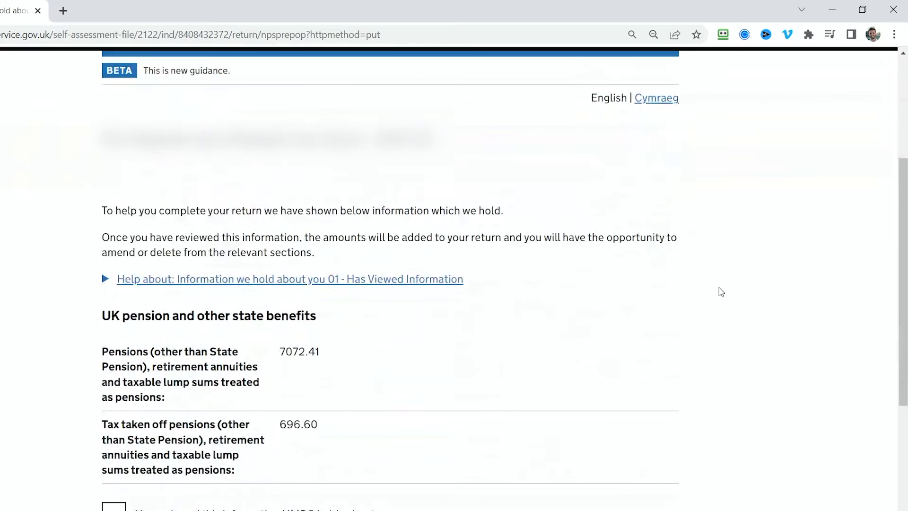
pyautogui.scroll(-4, 722, 291)
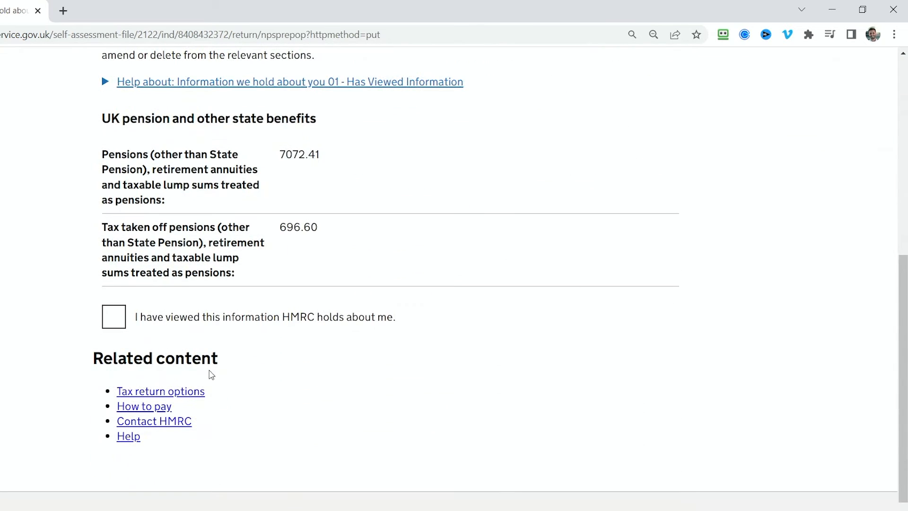
pyautogui.click(111, 324)
pyautogui.click(119, 358)
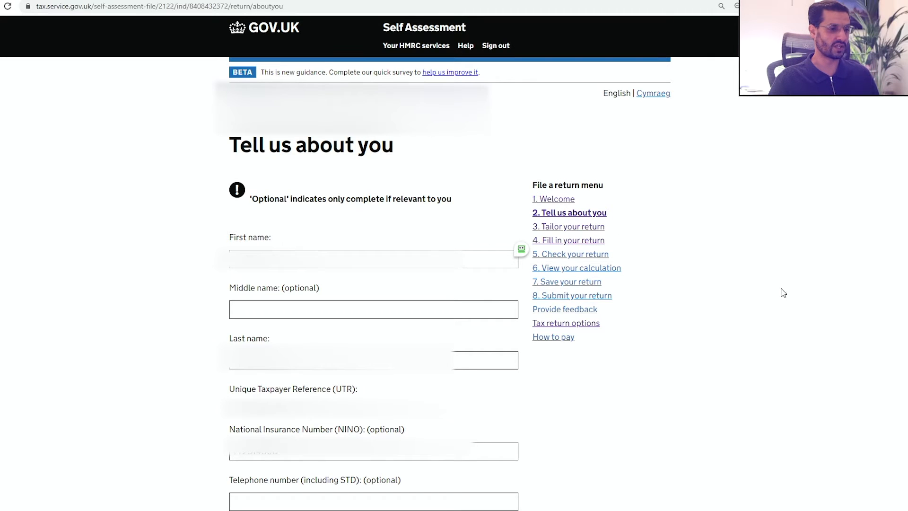
pyautogui.scroll(-1, 704, 300)
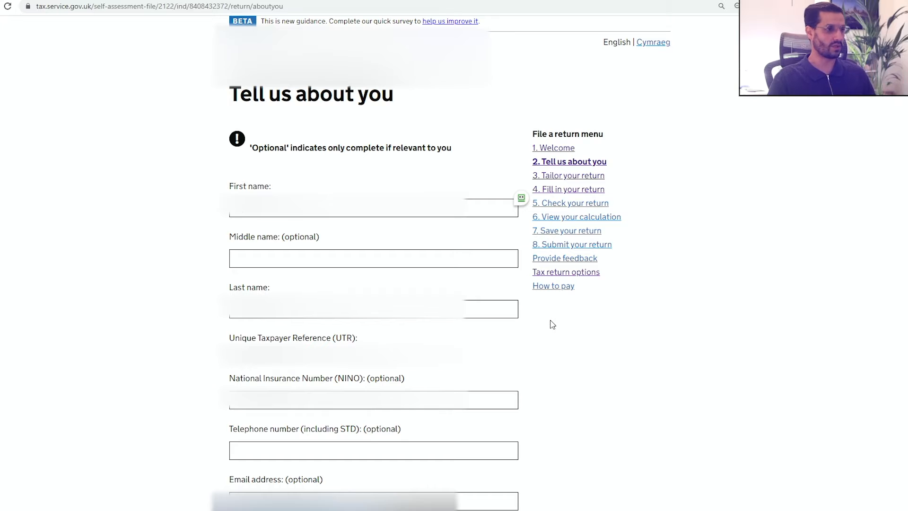
pyautogui.scroll(-1, 553, 324)
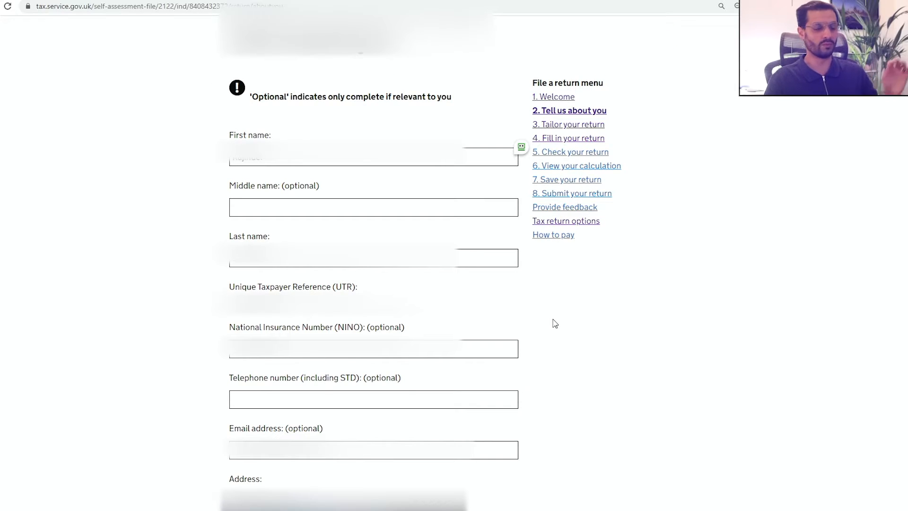
pyautogui.scroll(-1, 560, 318)
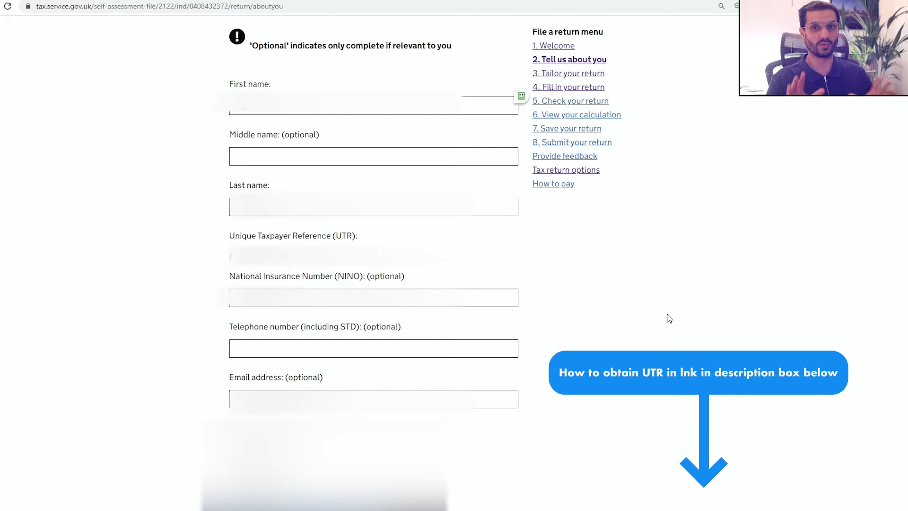
pyautogui.scroll(-1, 427, 272)
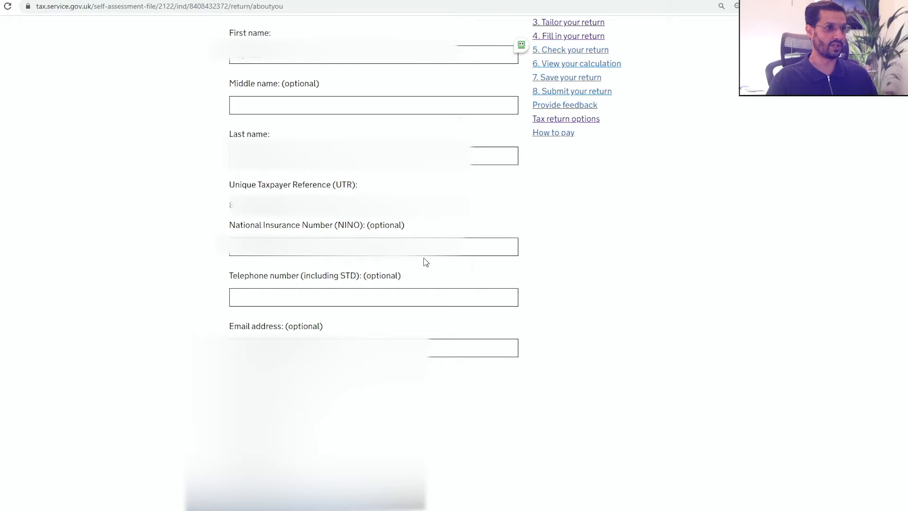
pyautogui.scroll(-1, 604, 326)
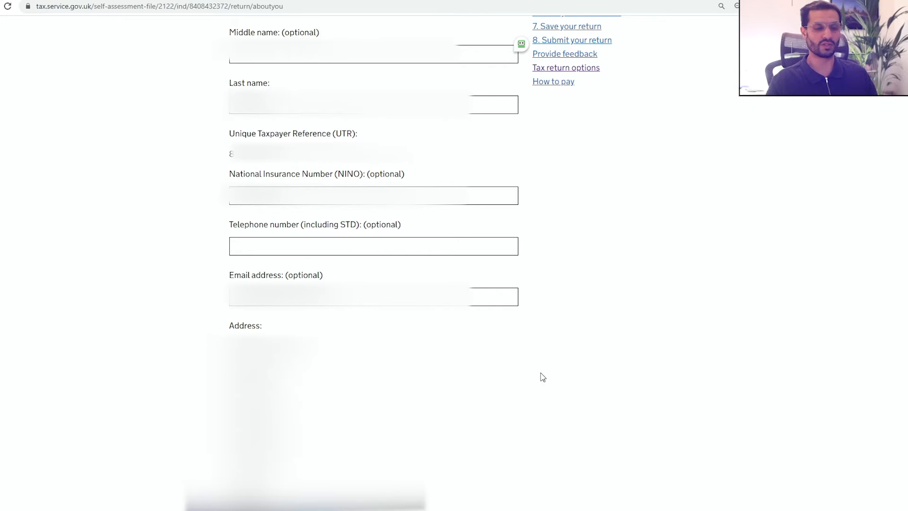
pyautogui.scroll(-6, 542, 377)
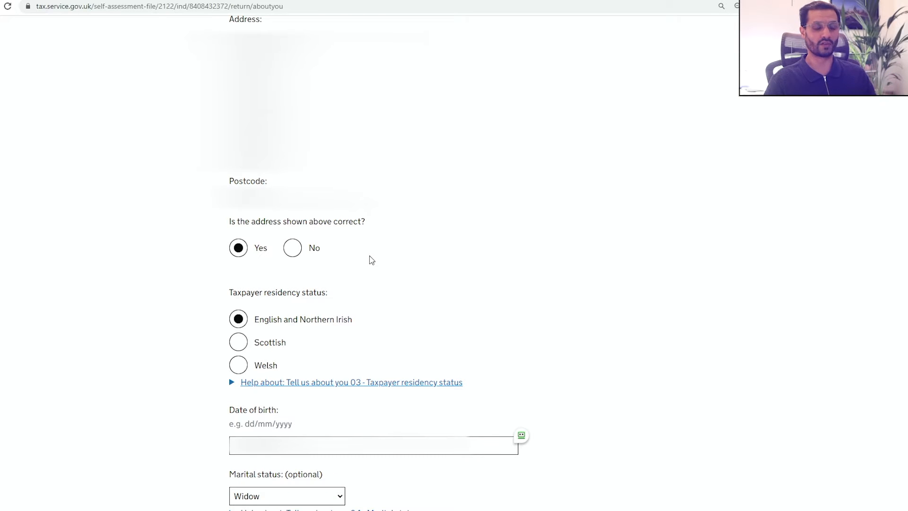
pyautogui.scroll(-3, 312, 198)
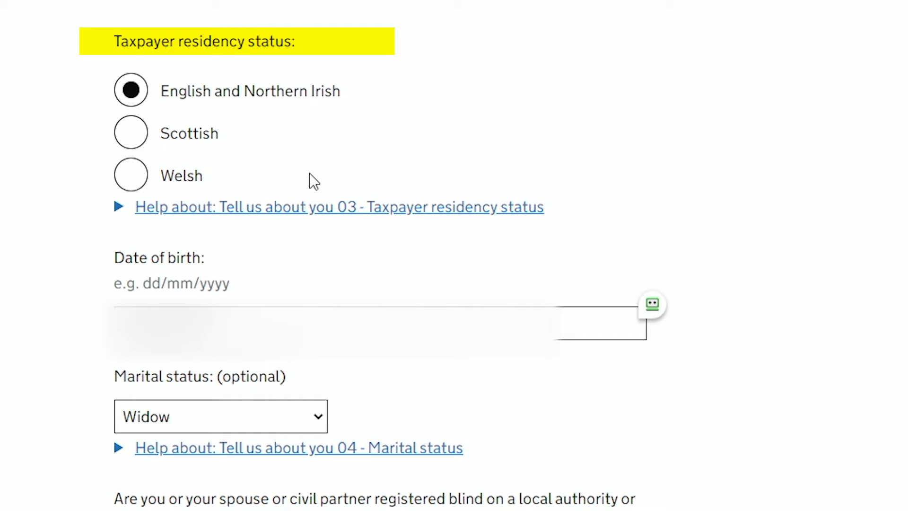
pyautogui.scroll(-2, 312, 182)
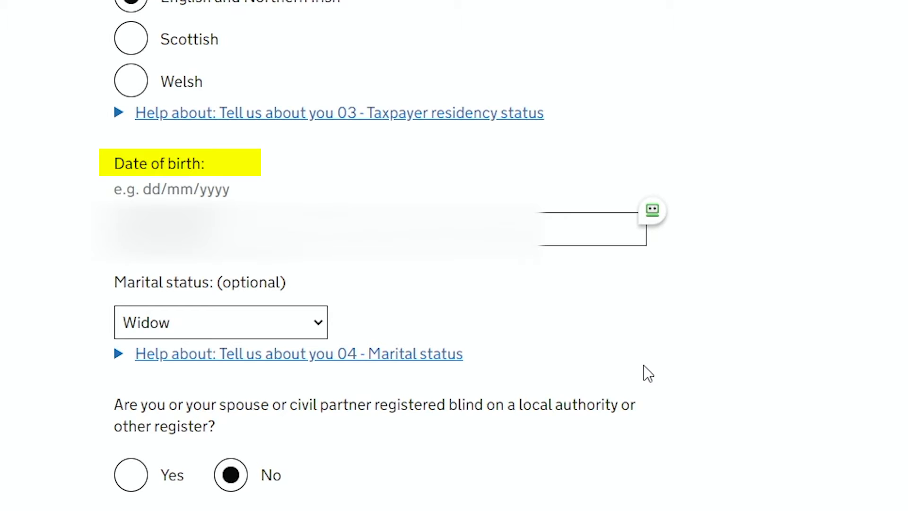
pyautogui.scroll(-4, 644, 373)
pyautogui.scroll(-4, 644, 373)
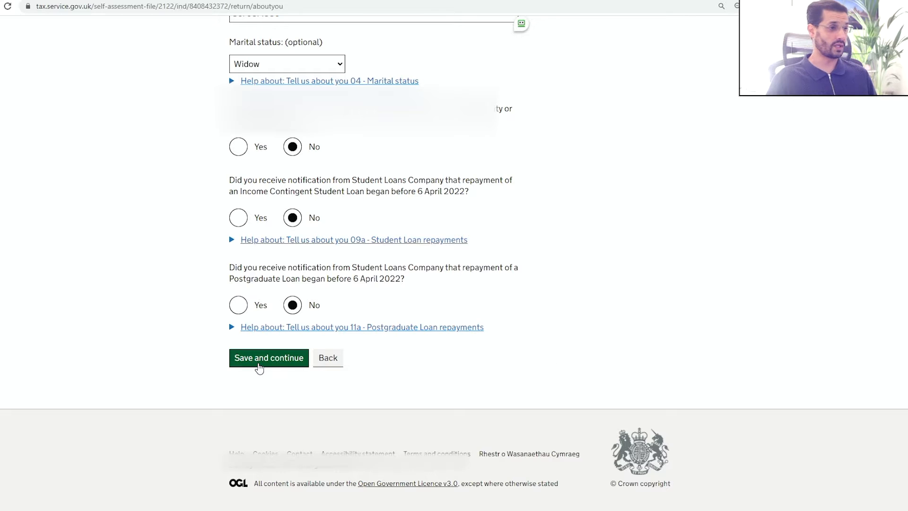
# Save the Tell us about you details and continue to Tailor your return.
pyautogui.click(257, 365)
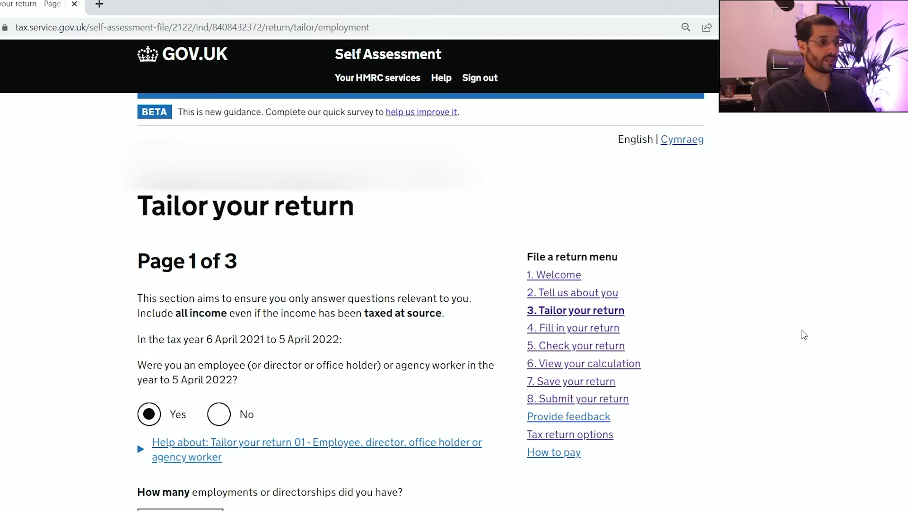
# Answer Yes to being an employee, set employments to 1, and start entering 'Employer 1'.
pyautogui.scroll(-1, 767, 321)
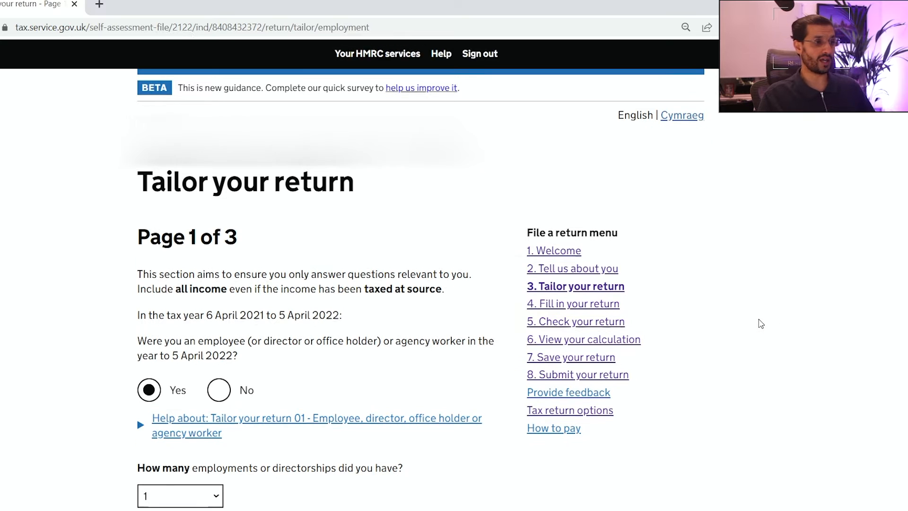
pyautogui.scroll(-1, 733, 313)
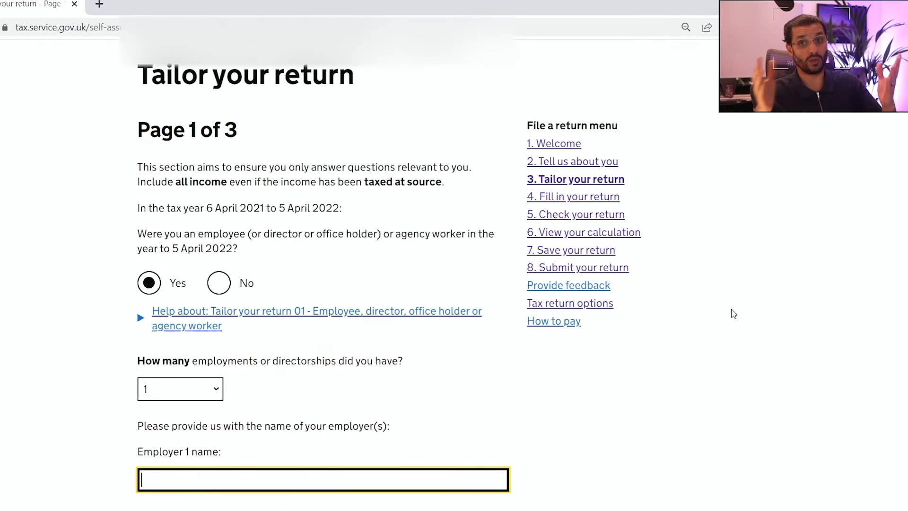
pyautogui.scroll(-1, 689, 313)
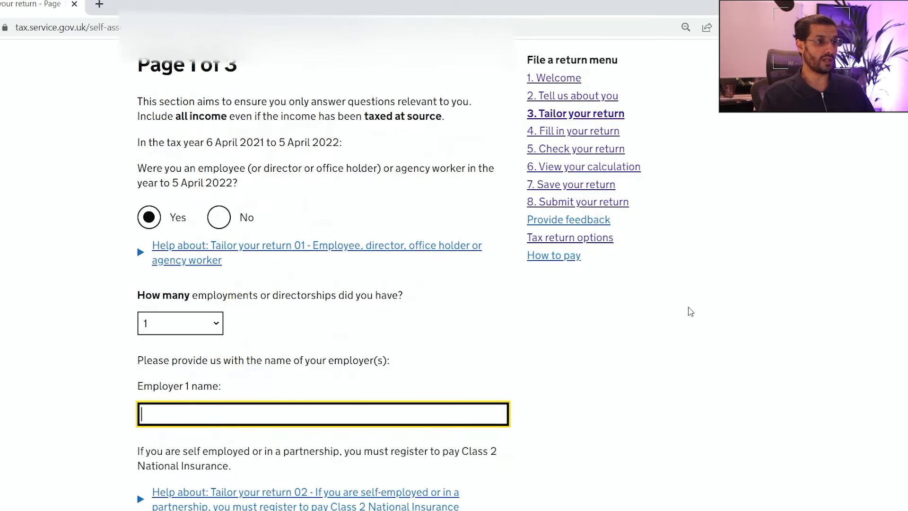
pyautogui.scroll(-1, 690, 311)
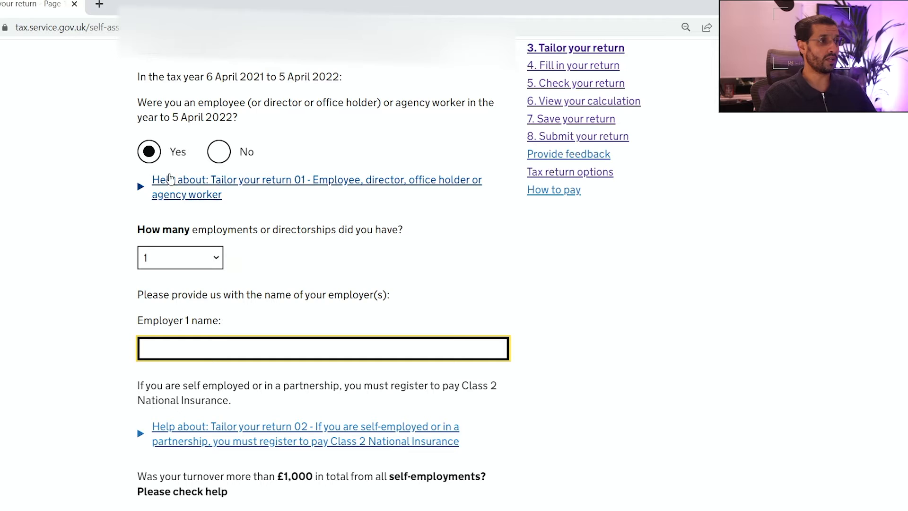
pyautogui.click(149, 152)
pyautogui.click(212, 260)
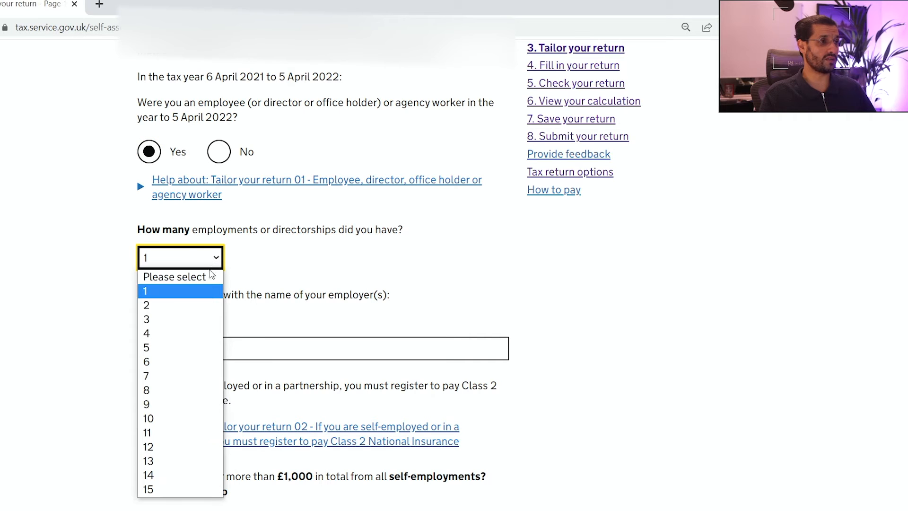
pyautogui.click(197, 295)
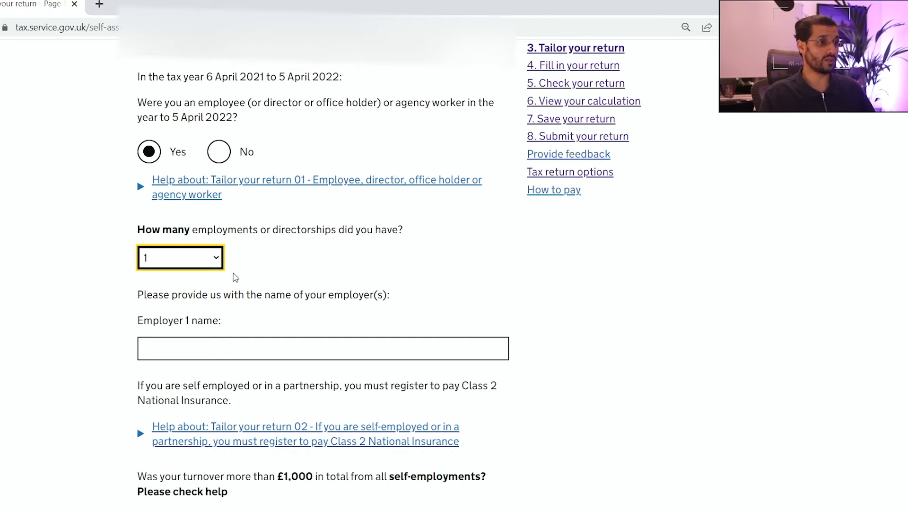
pyautogui.click(217, 261)
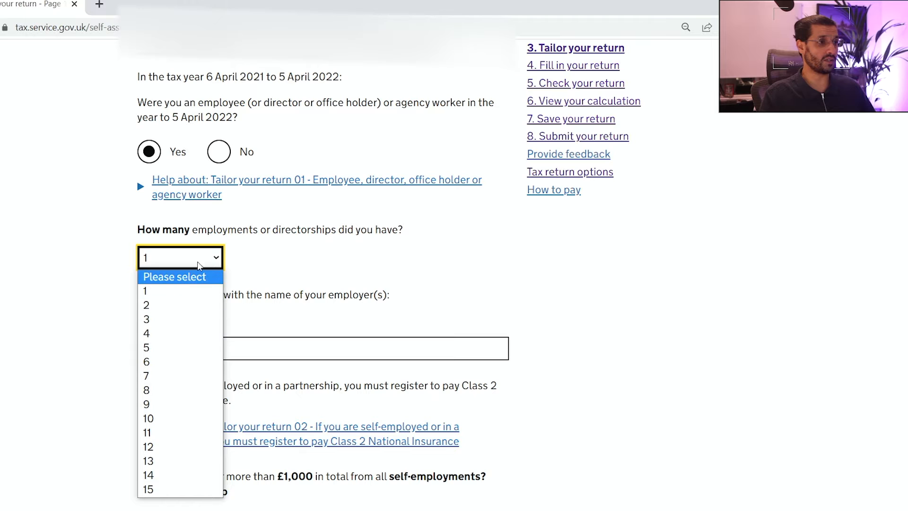
pyautogui.click(214, 261)
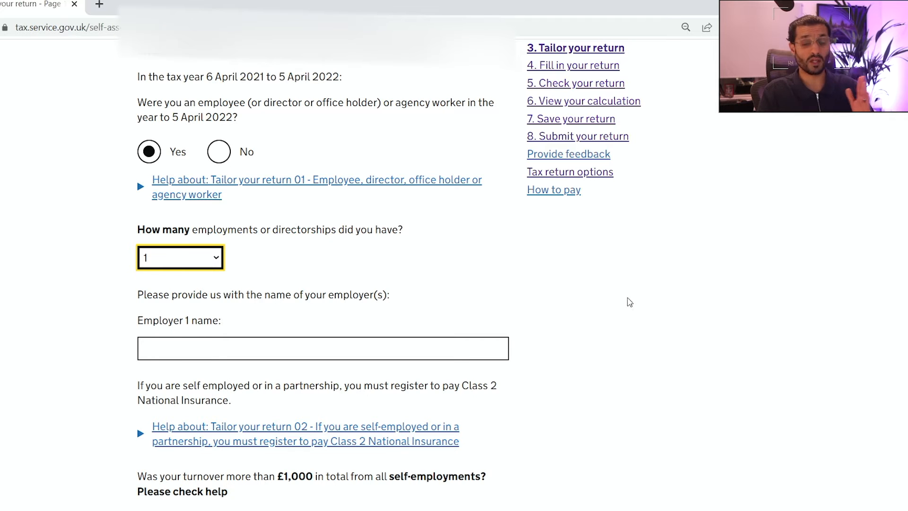
pyautogui.scroll(-1, 506, 322)
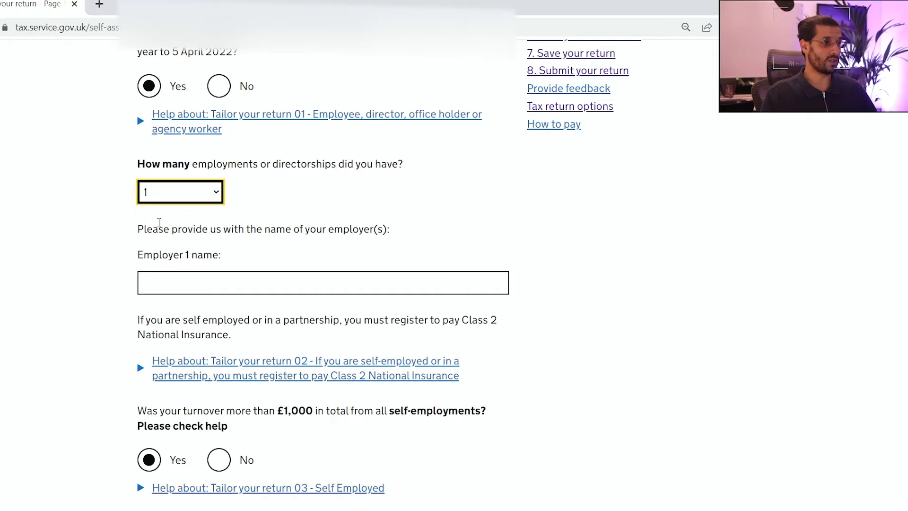
pyautogui.click(178, 274)
pyautogui.write('Empl')
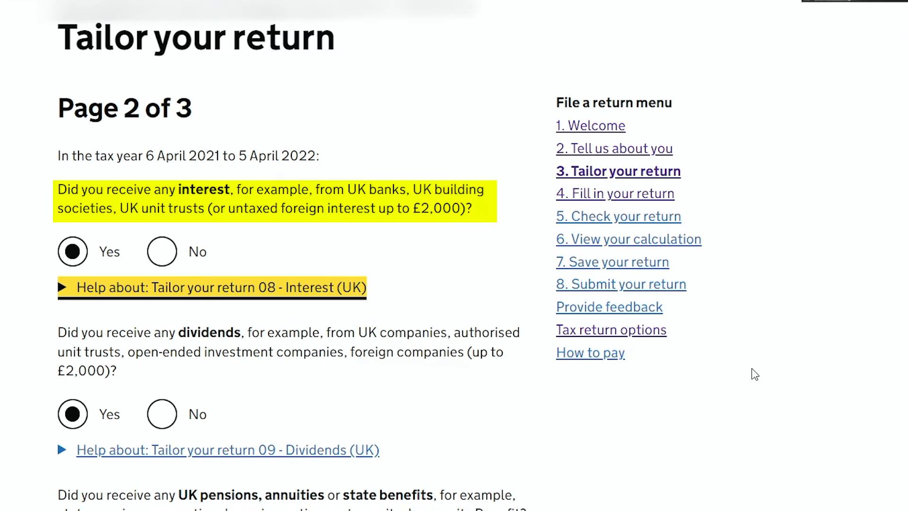
pyautogui.scroll(-2, 755, 374)
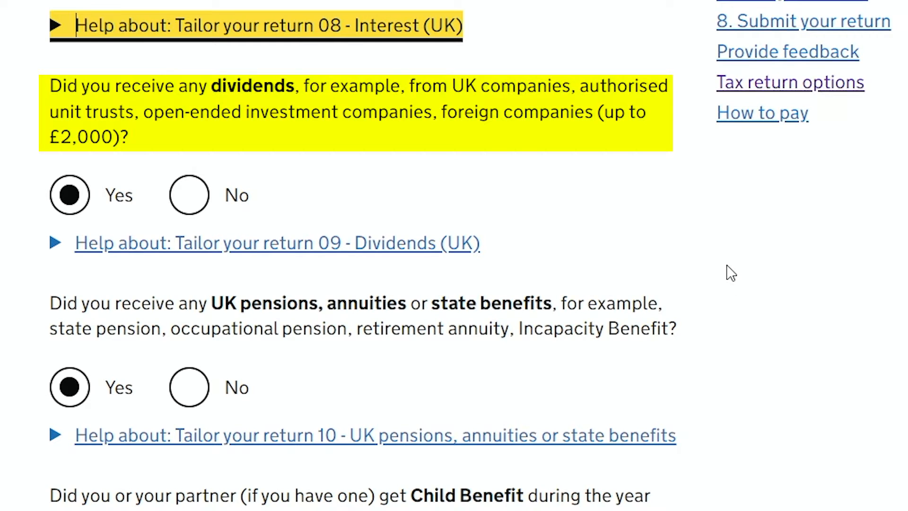
pyautogui.scroll(-2, 270, 219)
pyautogui.scroll(-2, 370, 223)
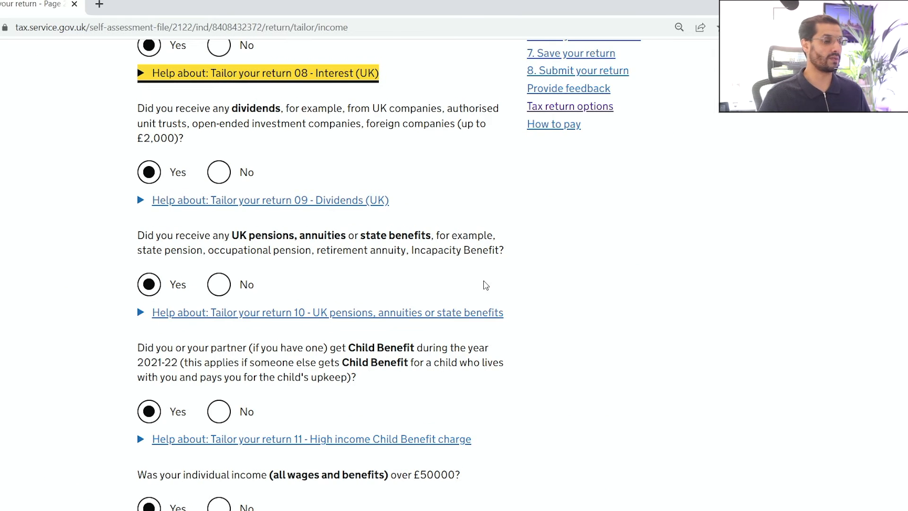
pyautogui.scroll(-2, 483, 284)
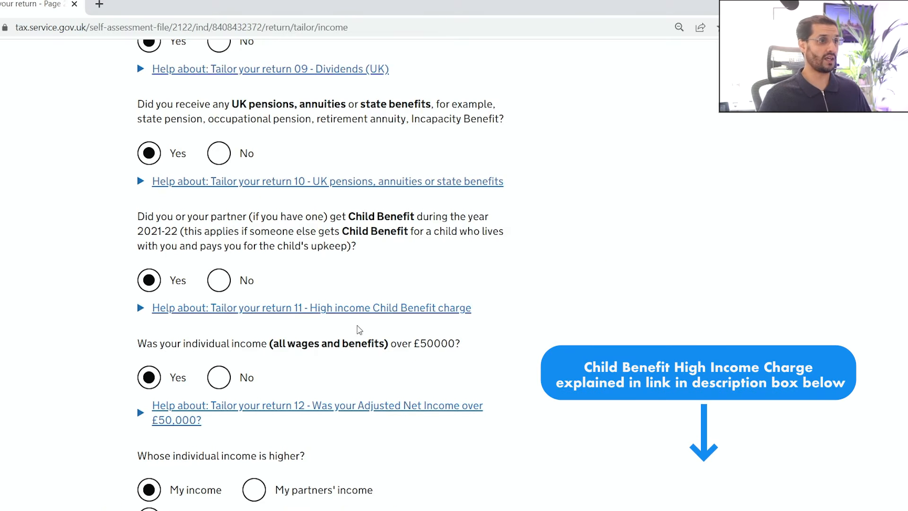
pyautogui.scroll(-1, 402, 320)
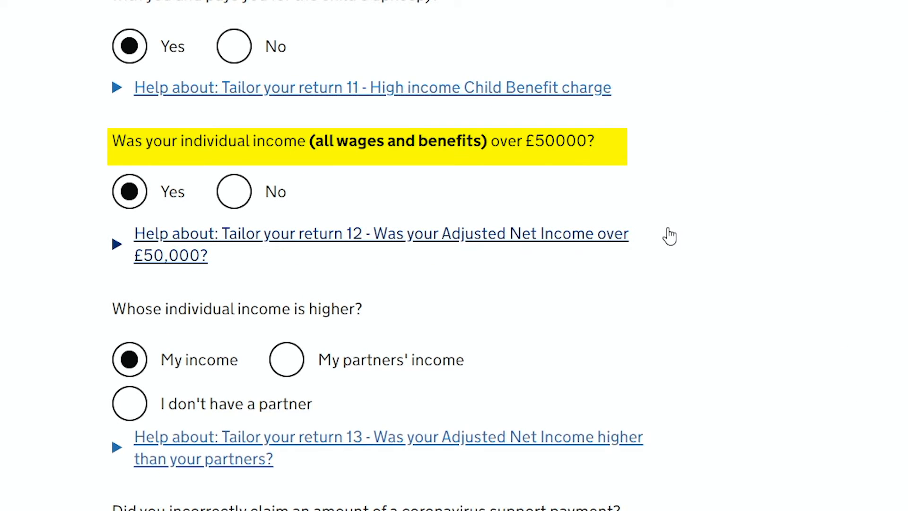
pyautogui.scroll(-1, 602, 213)
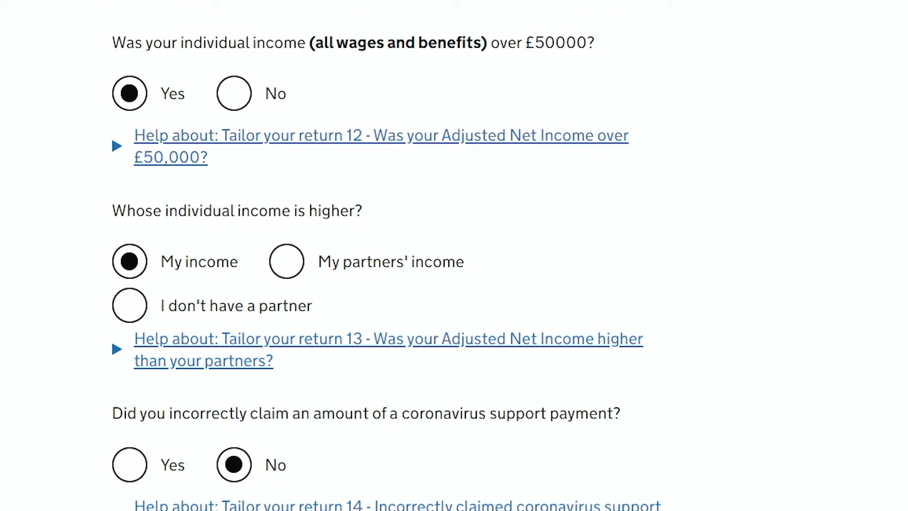
pyautogui.scroll(-1, 608, 224)
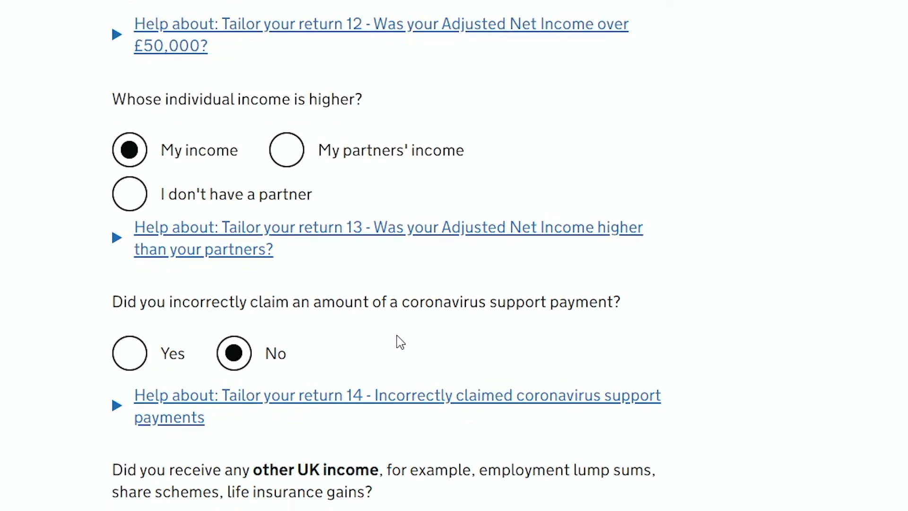
pyautogui.scroll(-1, 235, 347)
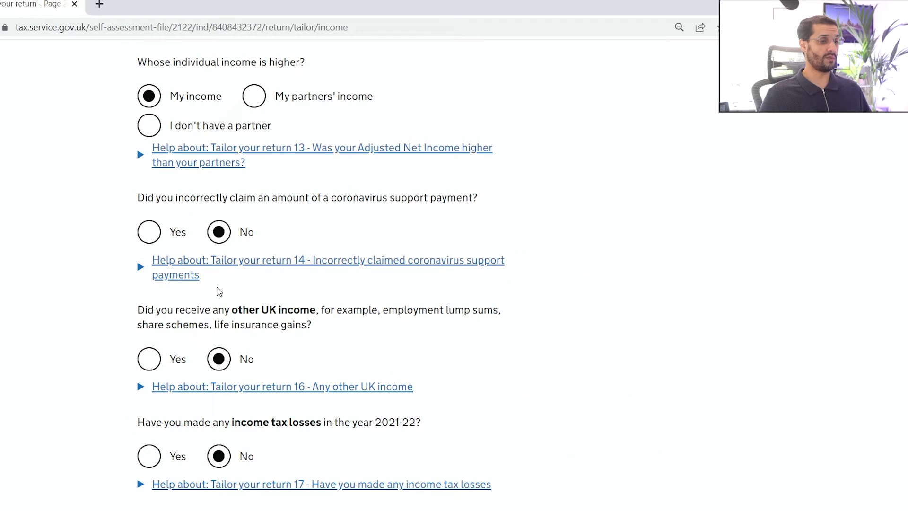
pyautogui.scroll(-1, 219, 291)
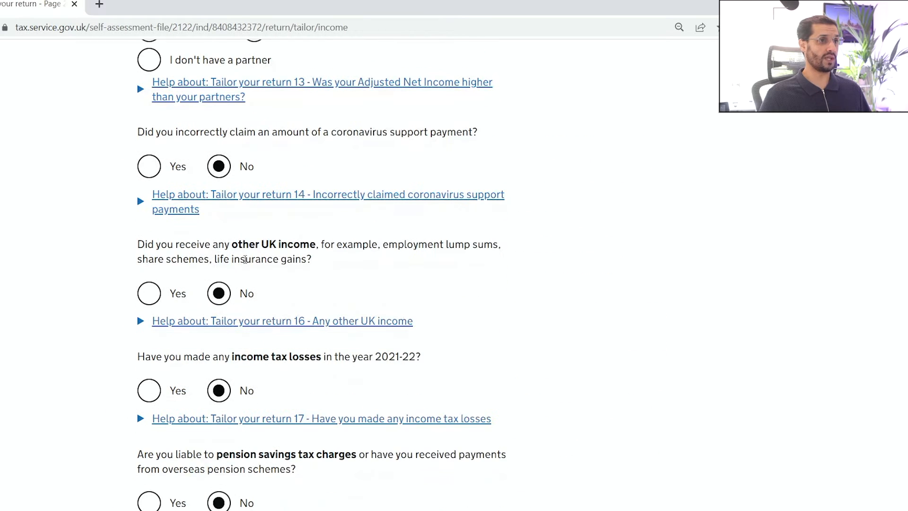
pyautogui.scroll(-1, 238, 305)
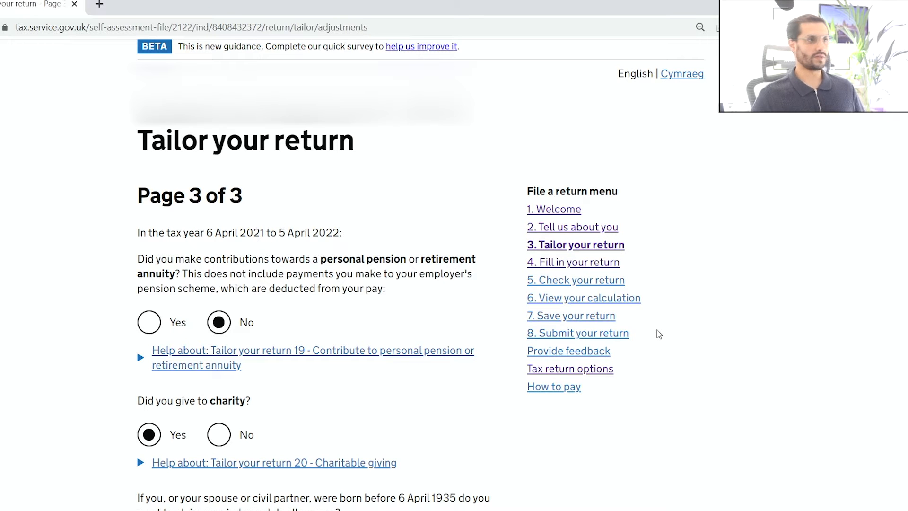
# Scroll through page 3's pension, charity, allowance, tax adviser and avoidance questions.
pyautogui.scroll(-1, 698, 307)
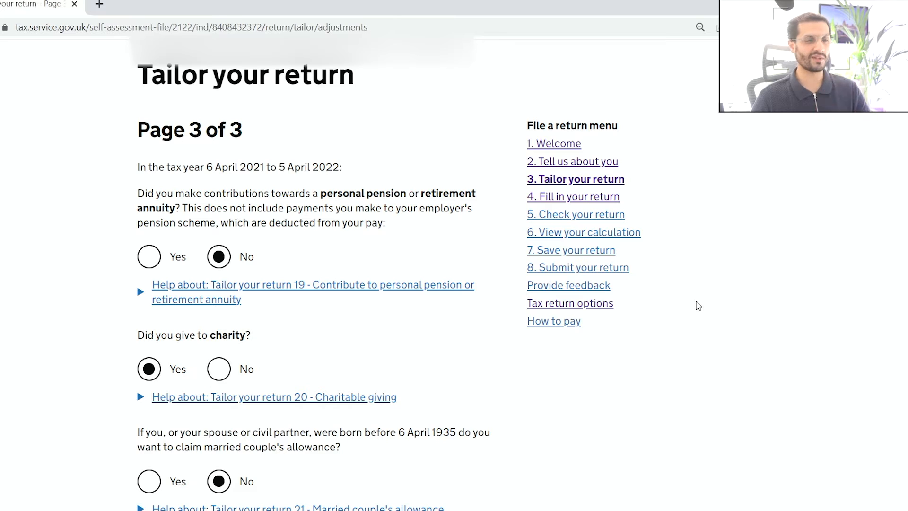
pyautogui.scroll(-1, 690, 306)
pyautogui.scroll(-1, 655, 308)
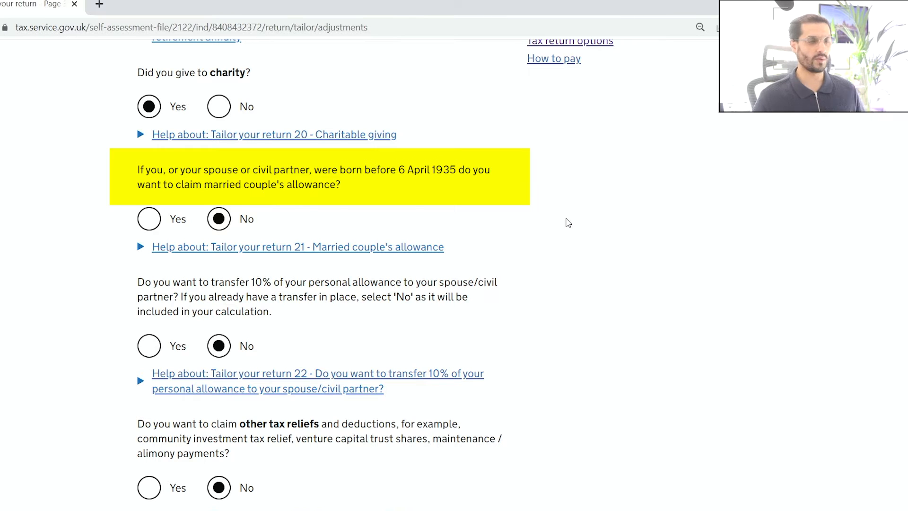
pyautogui.scroll(-2, 510, 248)
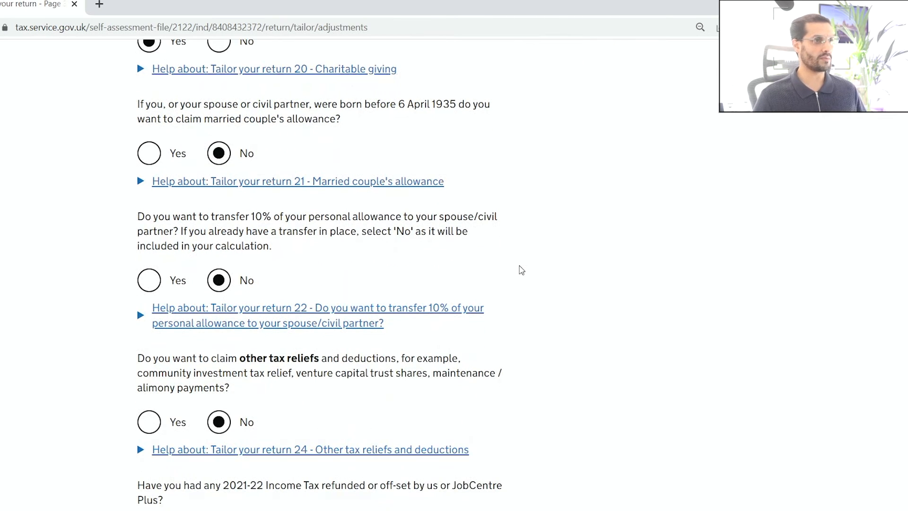
pyautogui.scroll(-2, 522, 270)
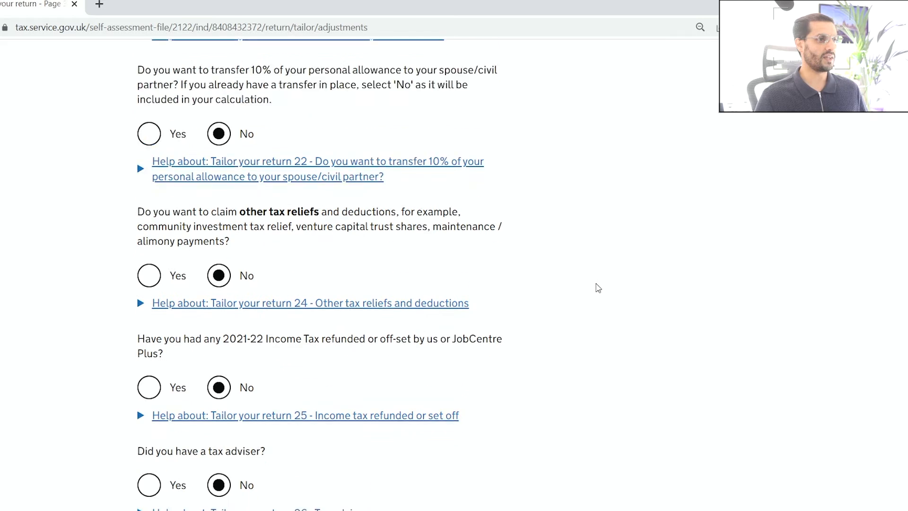
pyautogui.scroll(-3, 468, 247)
pyautogui.scroll(-3, 469, 246)
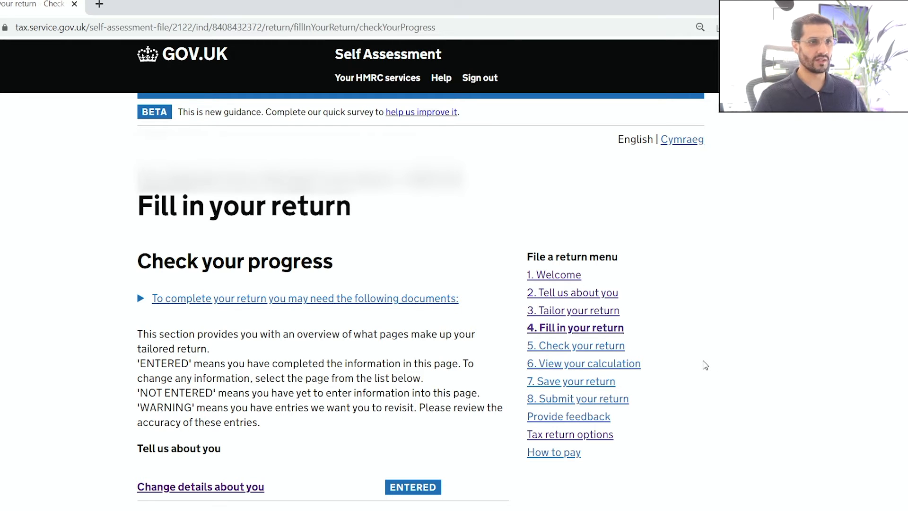
# Scroll down the Fill in your return list of sections.
pyautogui.scroll(-8, 645, 367)
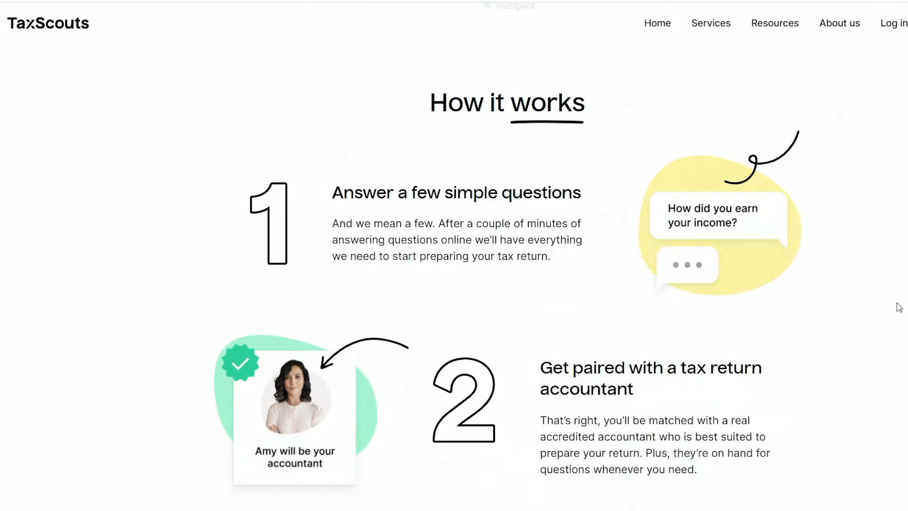
# Log in to TaxScouts with the account password.
pyautogui.scroll(-2, 897, 303)
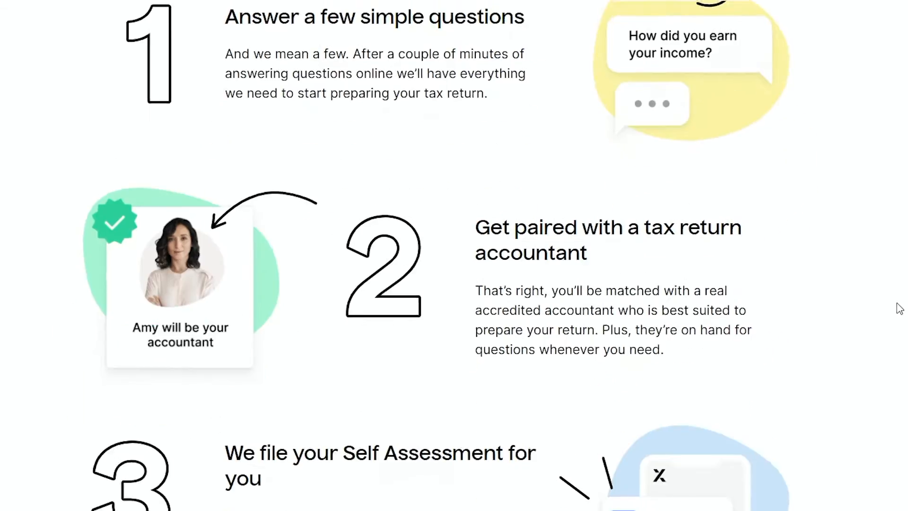
pyautogui.scroll(-2, 900, 308)
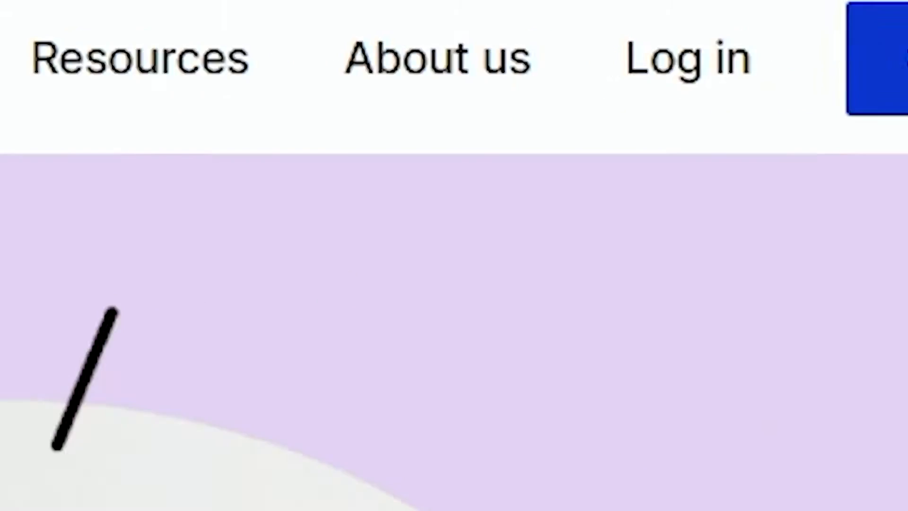
pyautogui.click(643, 68)
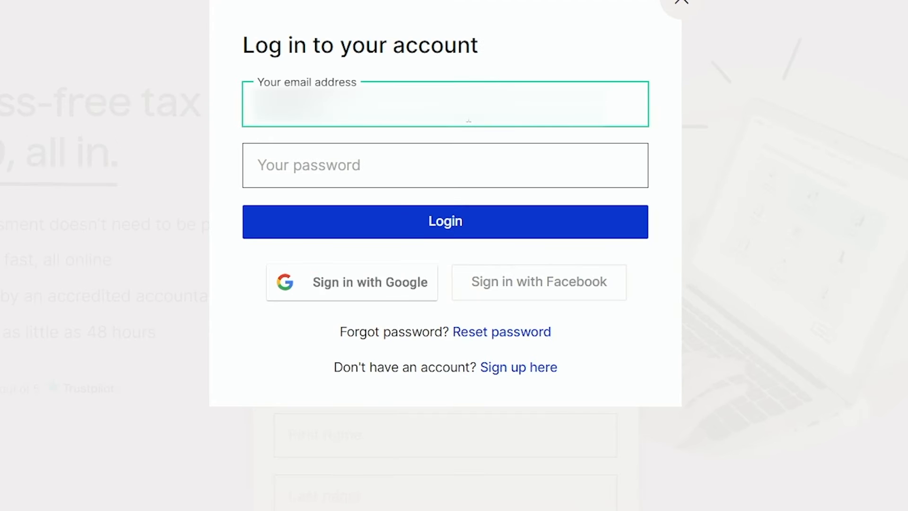
pyautogui.press('Tab')
pyautogui.write('•••••••••••')
pyautogui.press('Return')
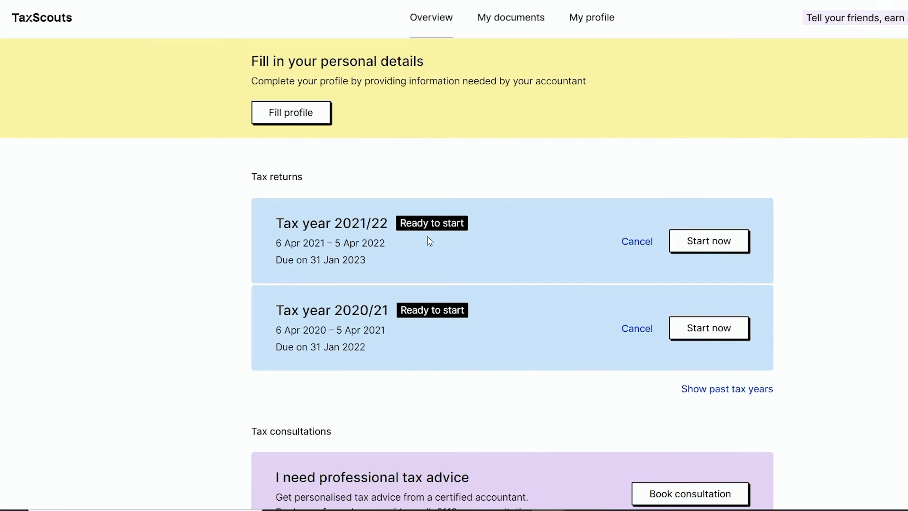
# Start the 2021/22 questionnaire with freelancer self-employment, property, dividends/interest and capital gains as reasons.
pyautogui.click(714, 242)
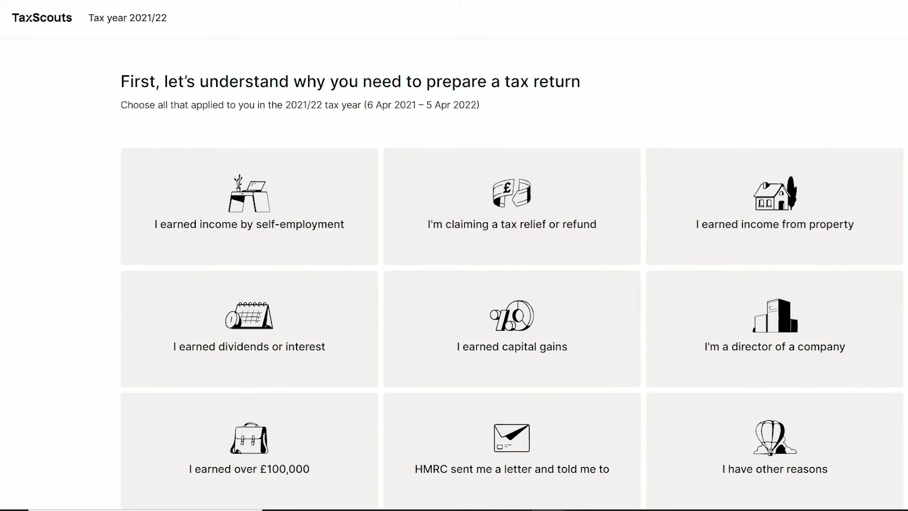
pyautogui.scroll(-2, 246, 246)
pyautogui.click(256, 153)
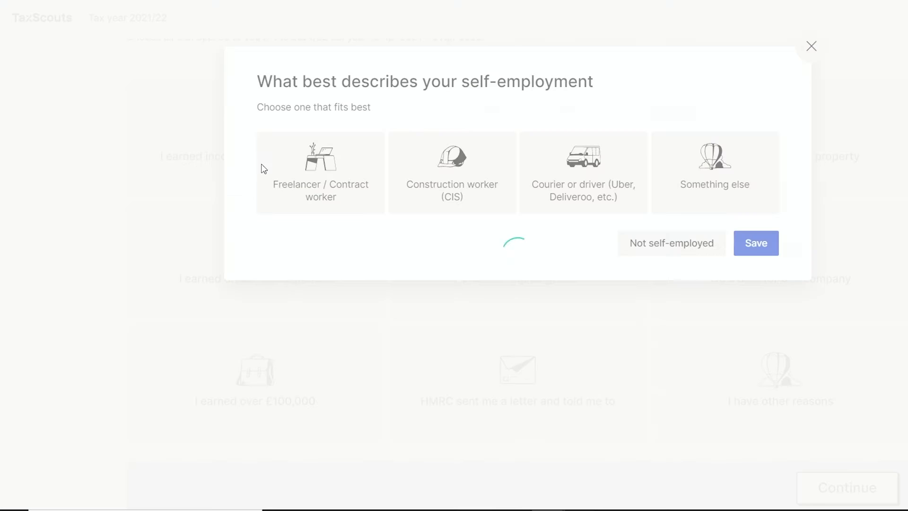
pyautogui.click(307, 185)
pyautogui.click(759, 243)
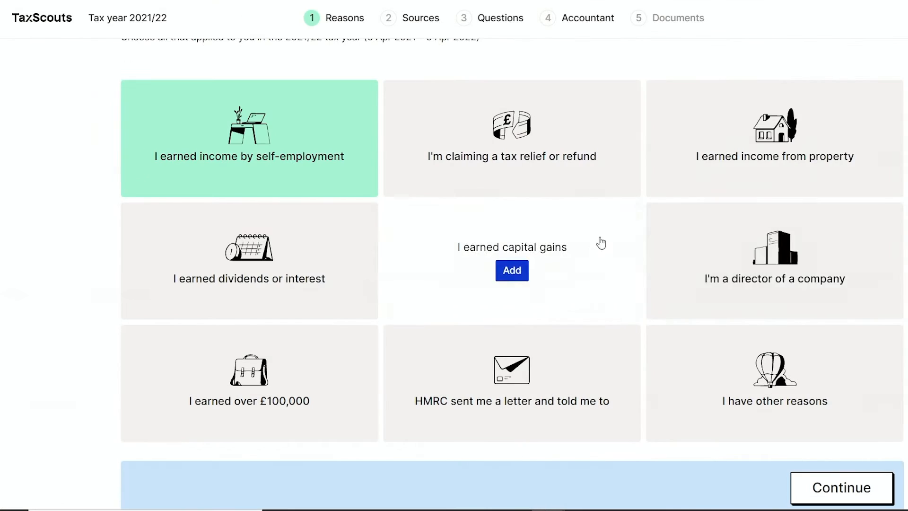
pyautogui.click(816, 158)
pyautogui.click(262, 290)
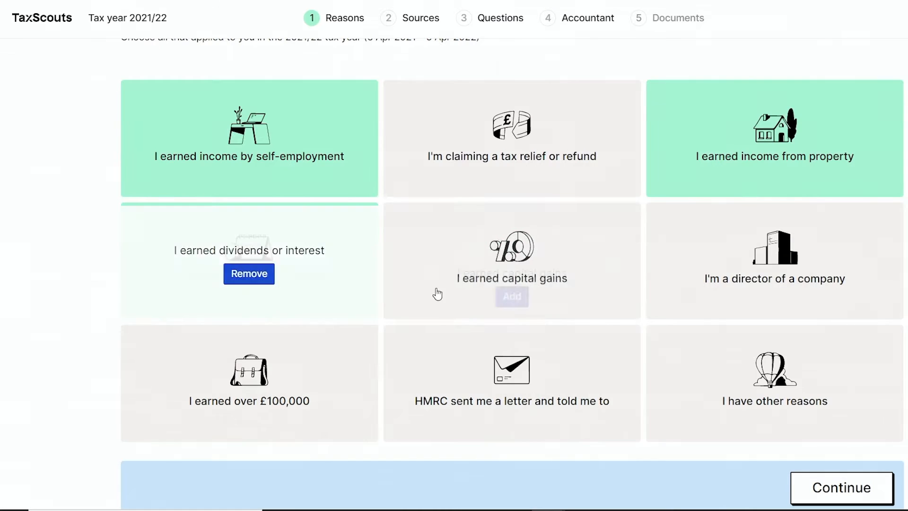
pyautogui.click(512, 270)
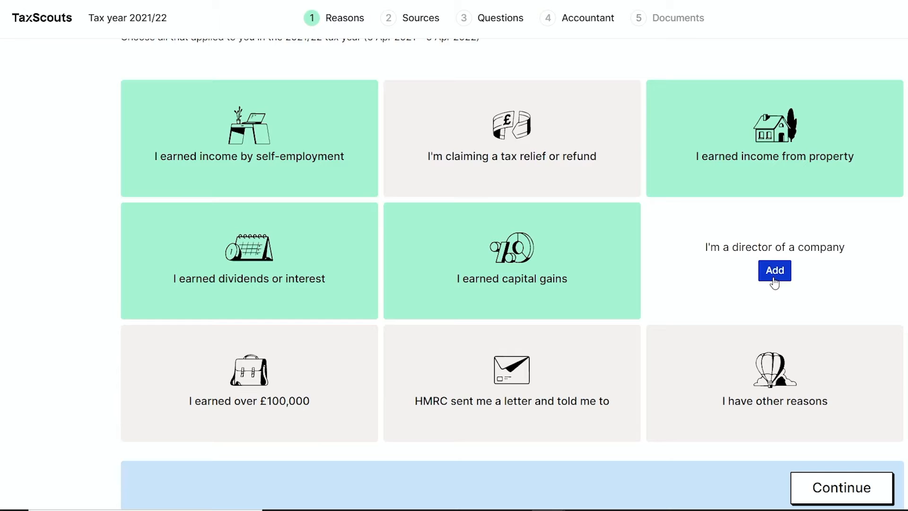
pyautogui.scroll(-3, 898, 391)
pyautogui.click(842, 350)
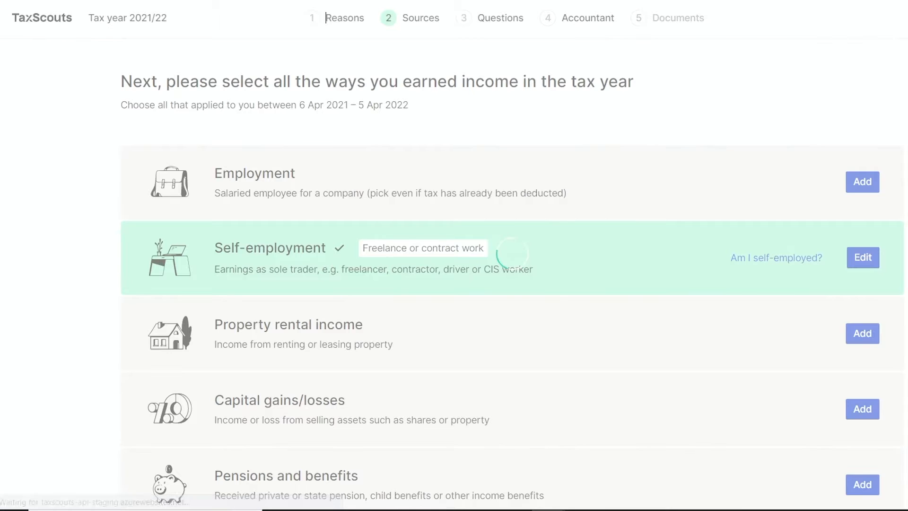
# Add Employment, Pensions and benefits, and Foreign income sources, then continue to Questions.
pyautogui.click(869, 185)
pyautogui.scroll(-3, 898, 289)
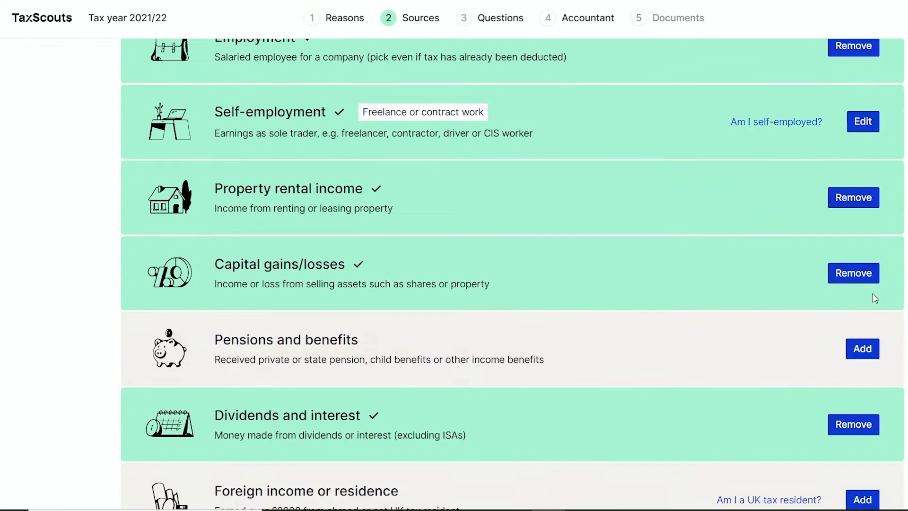
pyautogui.click(865, 350)
pyautogui.scroll(-6, 885, 299)
pyautogui.click(863, 232)
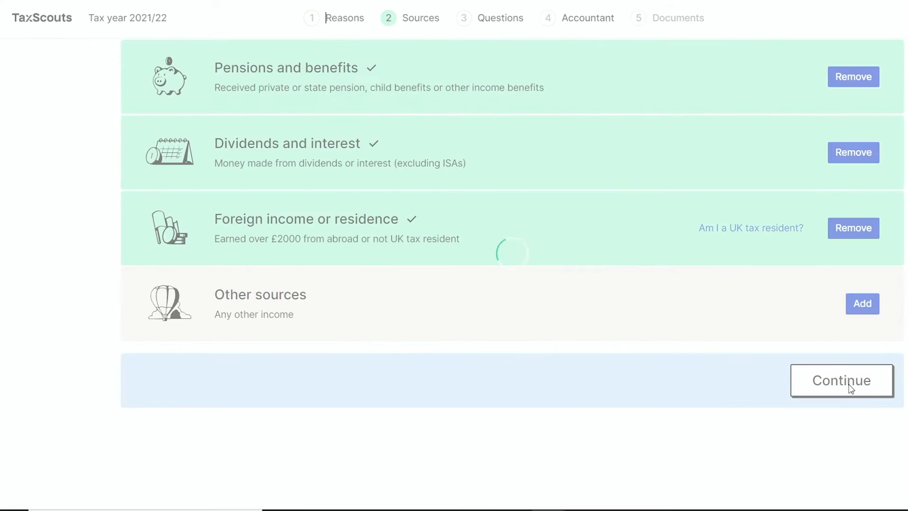
pyautogui.click(796, 384)
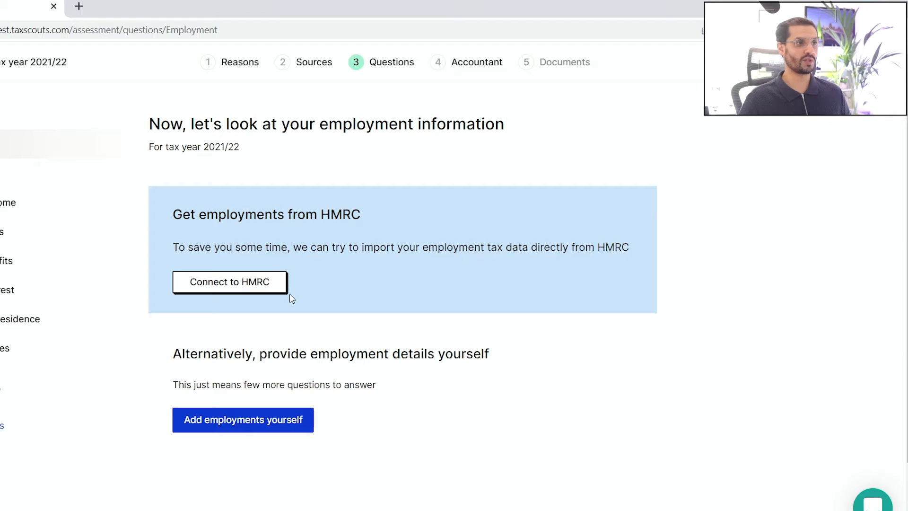
# Connect TaxScouts to HMRC, approving the authorisation and reaching the Government Gateway sign-in.
pyautogui.click(259, 297)
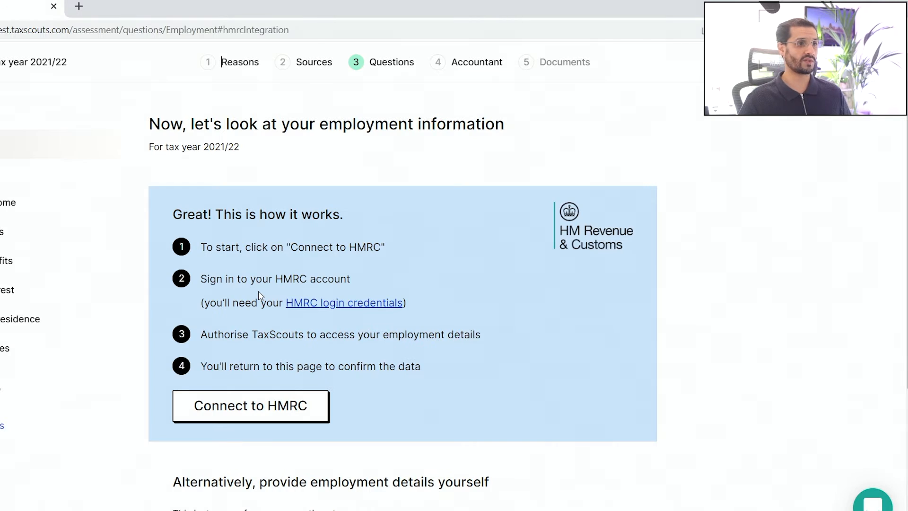
pyautogui.click(287, 418)
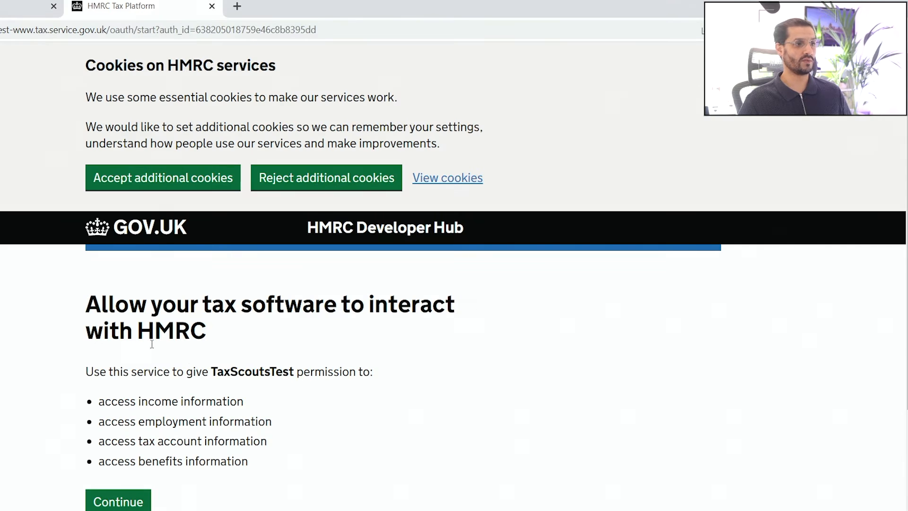
pyautogui.scroll(-1, 155, 345)
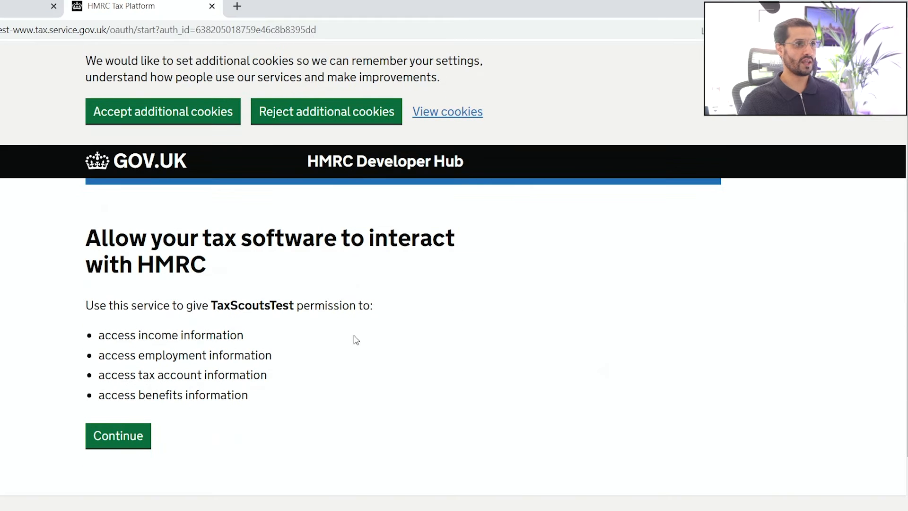
pyautogui.click(128, 448)
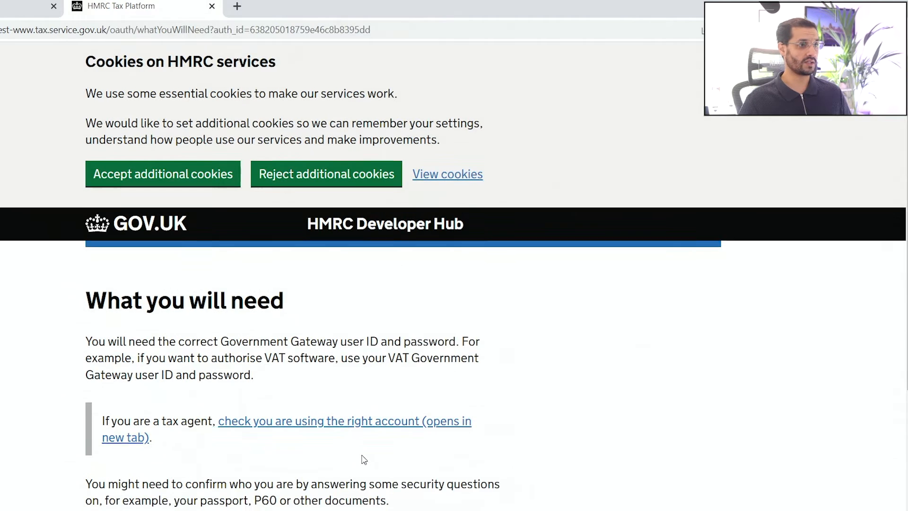
pyautogui.scroll(-1, 178, 195)
pyautogui.click(179, 415)
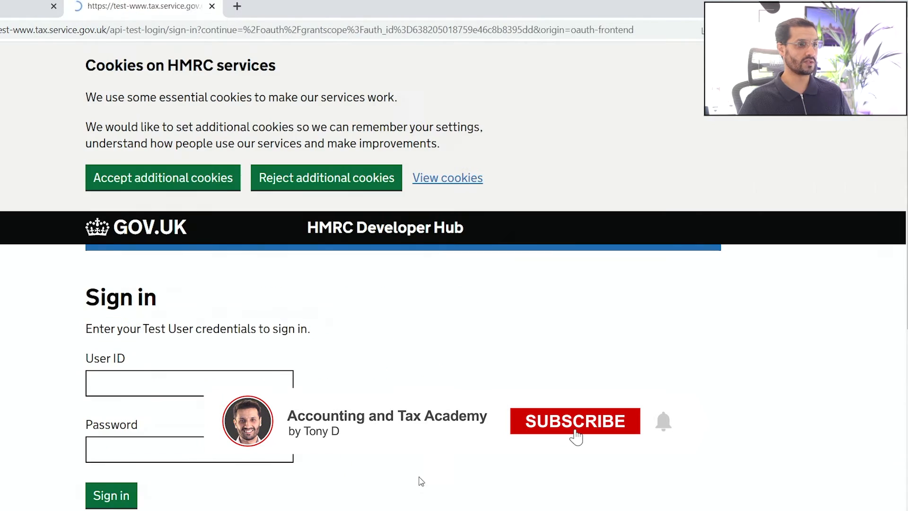
pyautogui.scroll(-3, 187, 281)
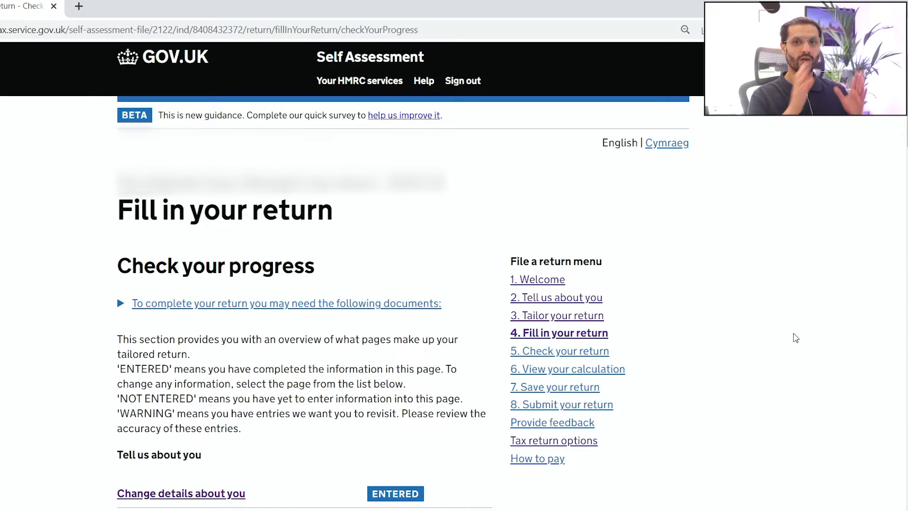
# Save Employer 1's income page, with benefits and expenses No, and its additional information page.
pyautogui.scroll(-5, 697, 320)
pyautogui.scroll(-2, 308, 429)
pyautogui.click(169, 387)
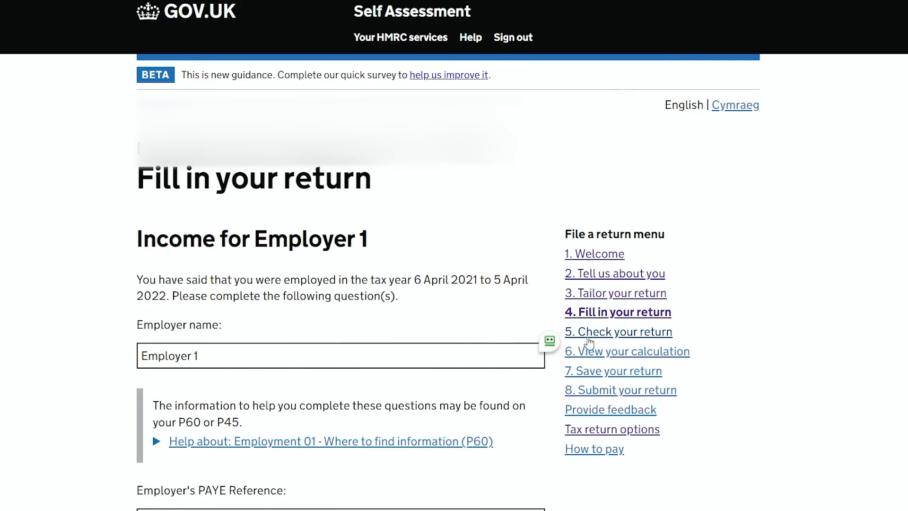
pyautogui.scroll(-9, 428, 327)
pyautogui.scroll(-15, 453, 315)
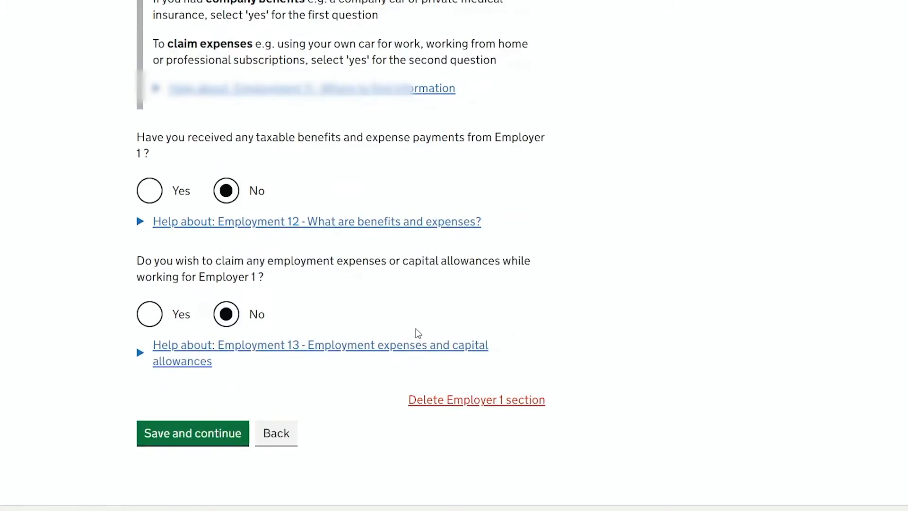
pyautogui.click(205, 438)
pyautogui.scroll(-2, 438, 368)
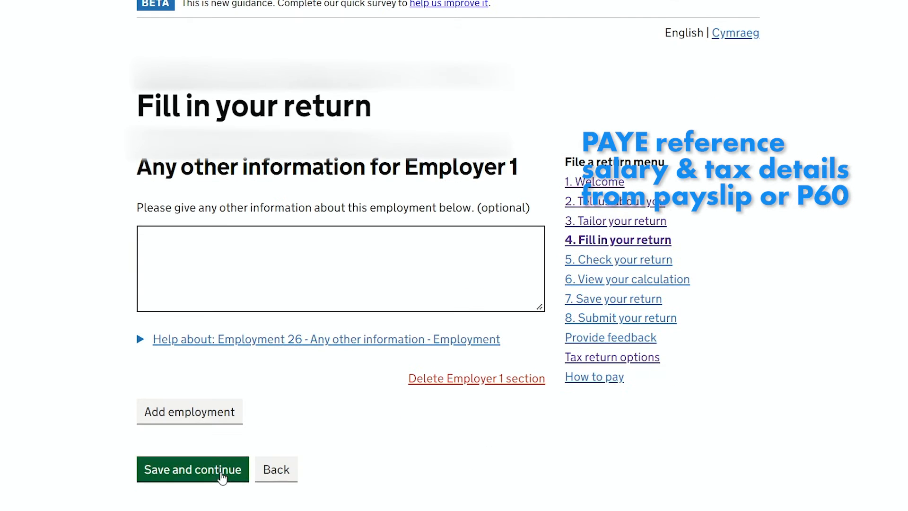
pyautogui.click(221, 477)
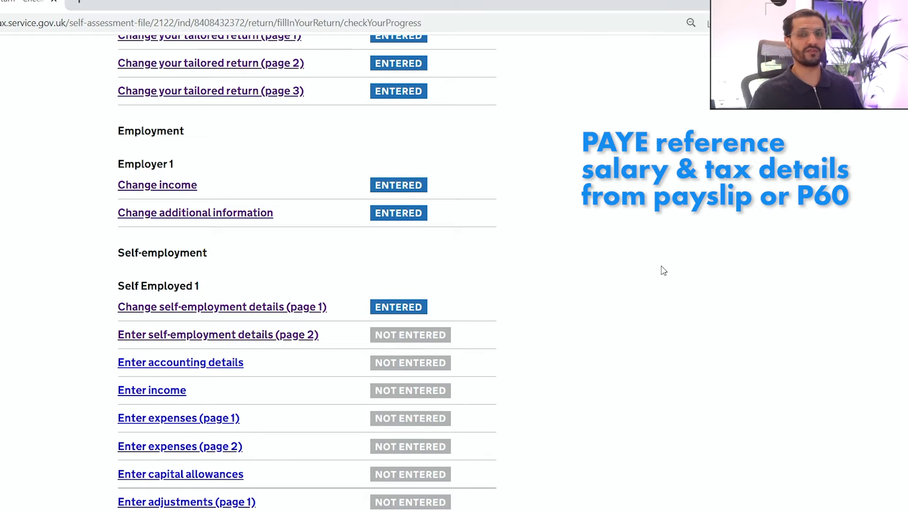
pyautogui.scroll(-1, 642, 287)
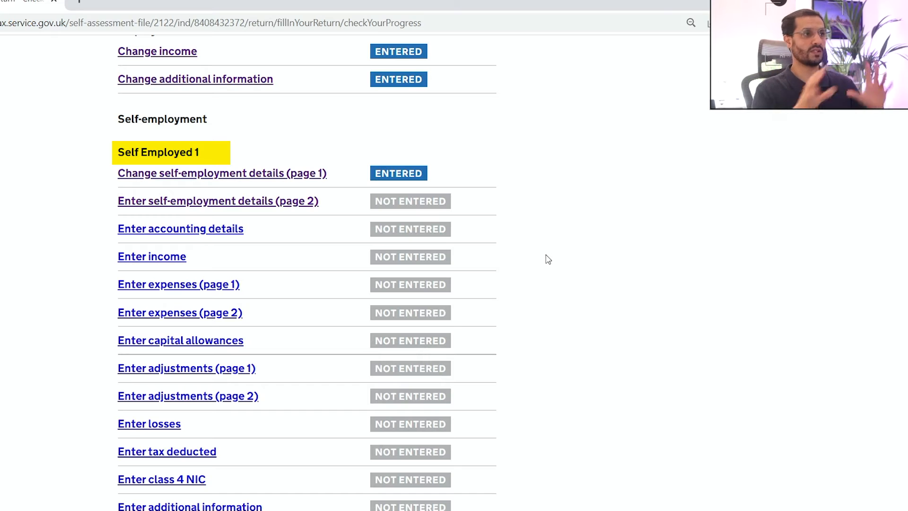
pyautogui.scroll(-2, 550, 252)
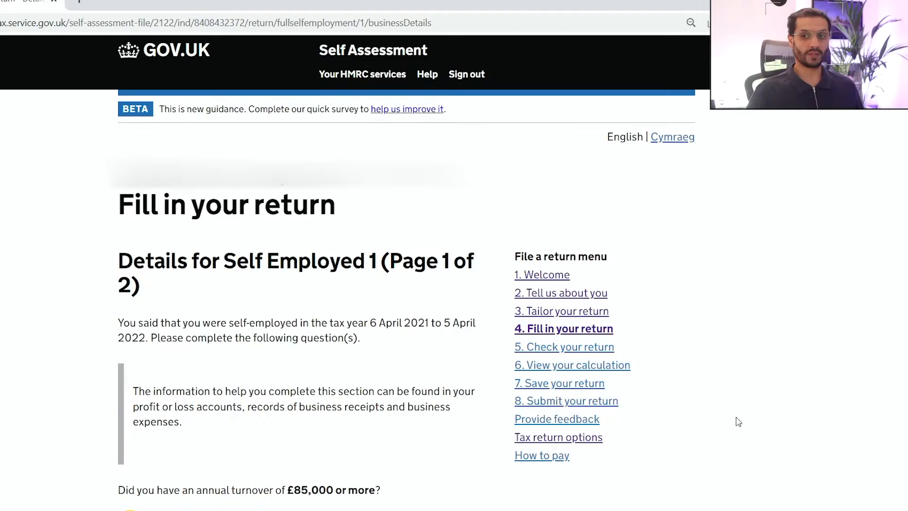
# Review the circumstances shown under No, then answer Yes to the £85,000 turnover question.
pyautogui.scroll(-1, 701, 402)
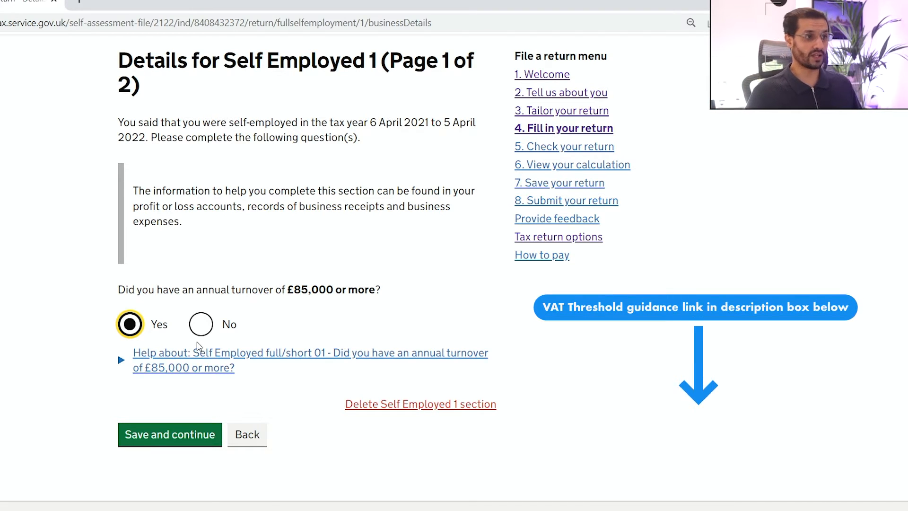
pyautogui.click(200, 326)
pyautogui.scroll(-4, 254, 282)
pyautogui.scroll(-7, 256, 282)
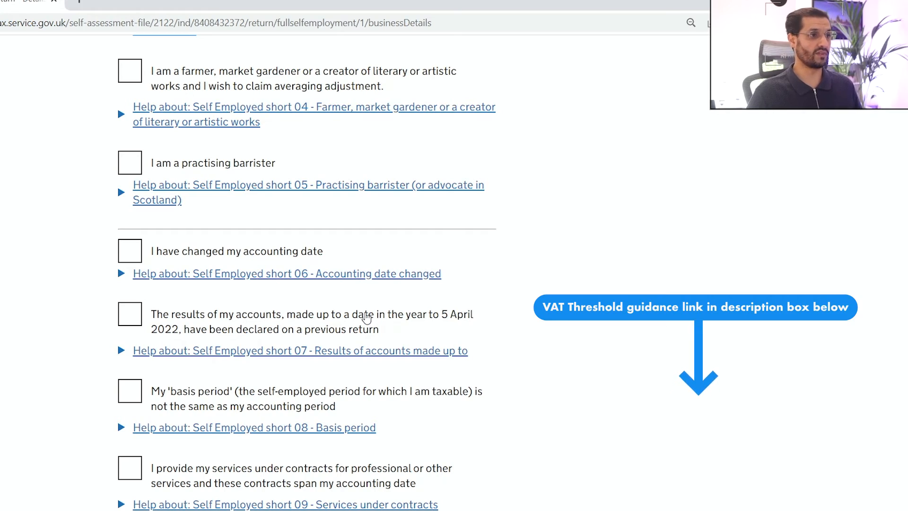
pyautogui.scroll(-10, 367, 319)
pyautogui.scroll(17, 328, 443)
pyautogui.scroll(-3, 227, 335)
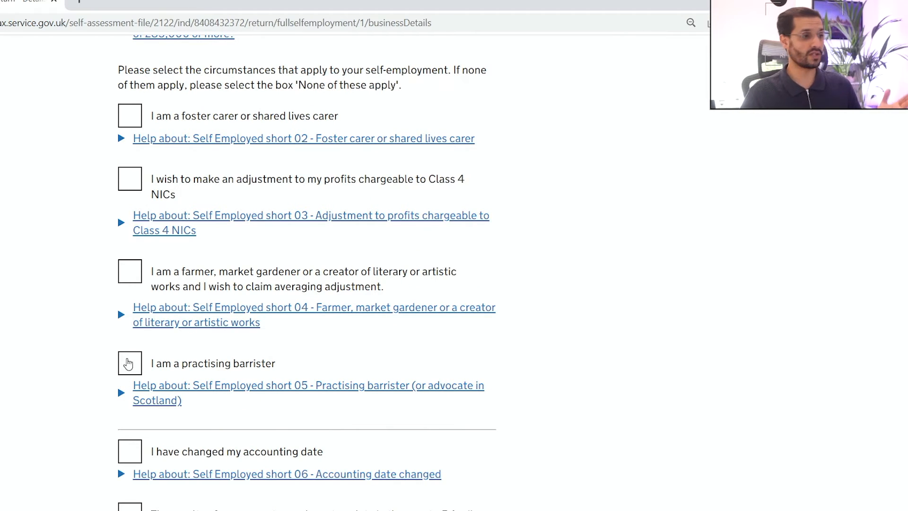
pyautogui.scroll(-8, 168, 396)
pyautogui.scroll(14, 200, 398)
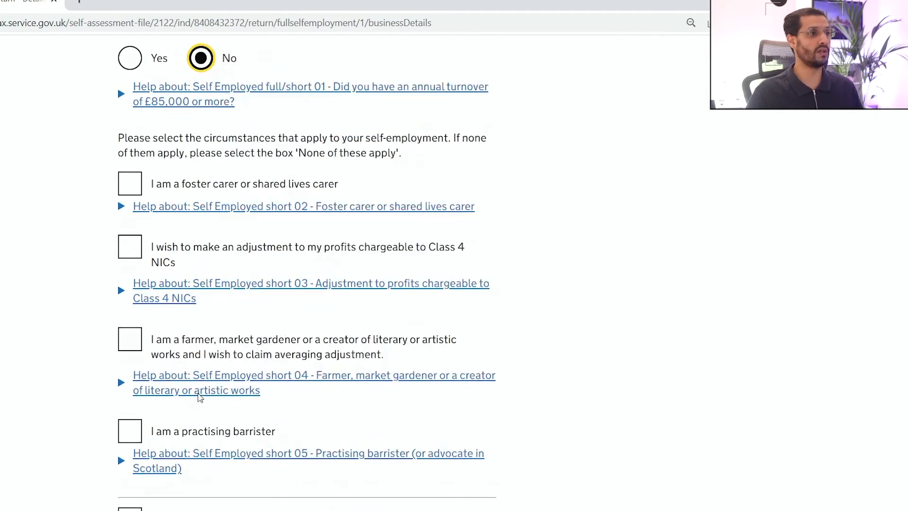
pyautogui.click(130, 228)
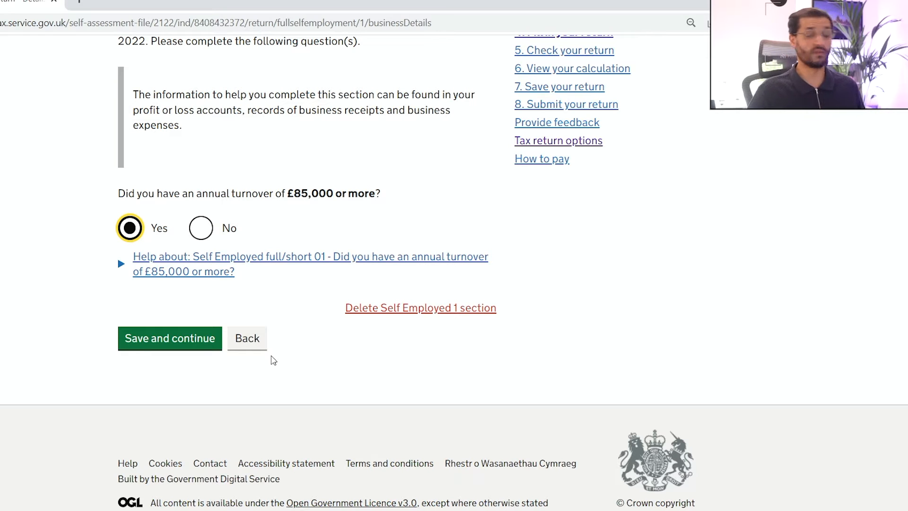
# Describe the business as 'YouTube influencer' on page 2 of the self-employment details.
pyautogui.click(161, 336)
pyautogui.click(269, 331)
pyautogui.write('YouTube influencer')
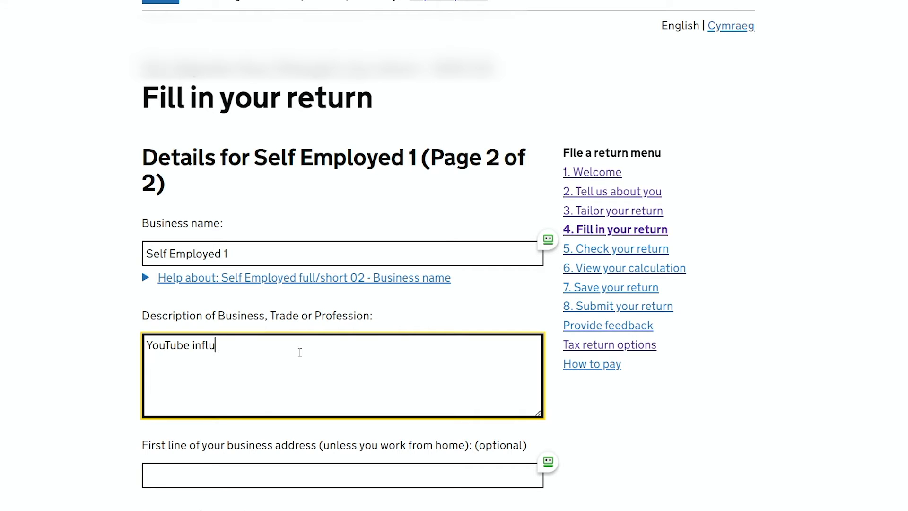
pyautogui.scroll(-5, 299, 352)
pyautogui.scroll(-3, 230, 359)
# Save the business details page and begin entering the accounting period start date.
pyautogui.click(227, 349)
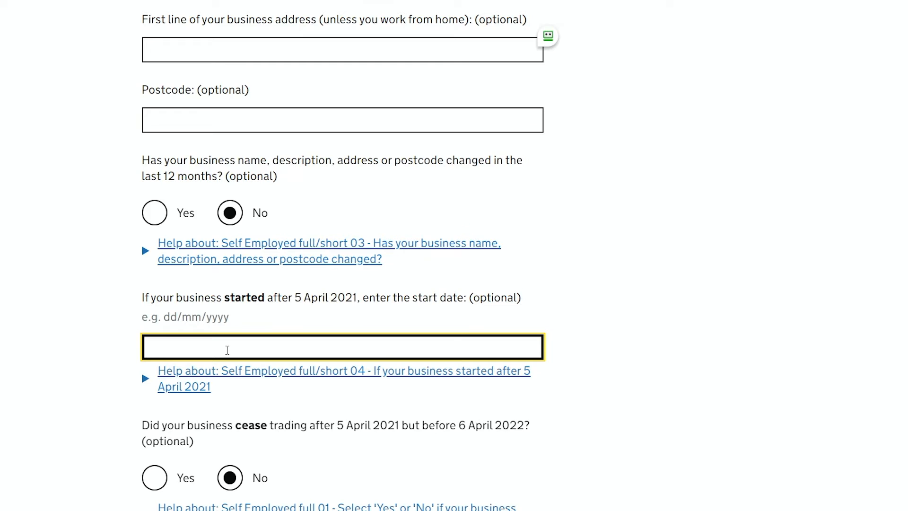
pyautogui.scroll(-3, 227, 350)
pyautogui.click(189, 453)
pyautogui.click(209, 331)
pyautogui.write('11/04/202')
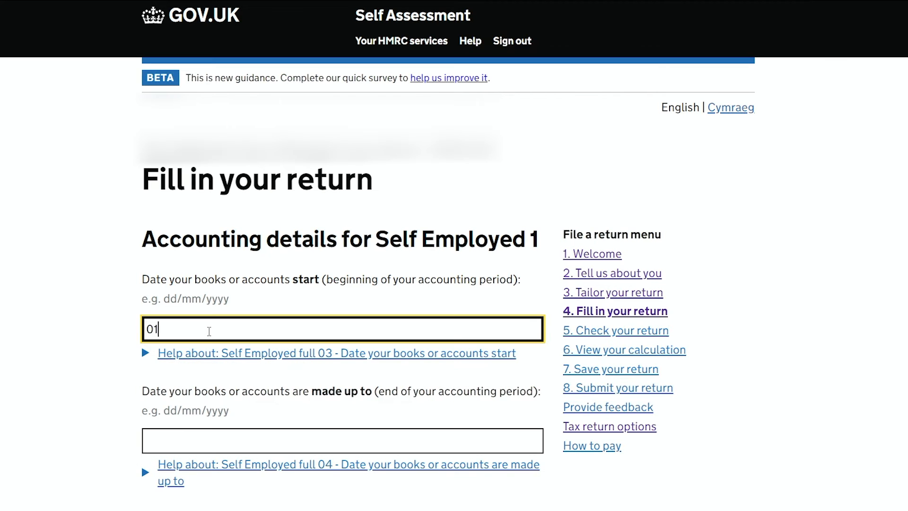
pyautogui.write('1')
# Enter 31/03/2021 as the accounting period end date and answer Yes to cash basis.
pyautogui.scroll(-1, 208, 331)
pyautogui.click(198, 371)
pyautogui.write('31/03/2021')
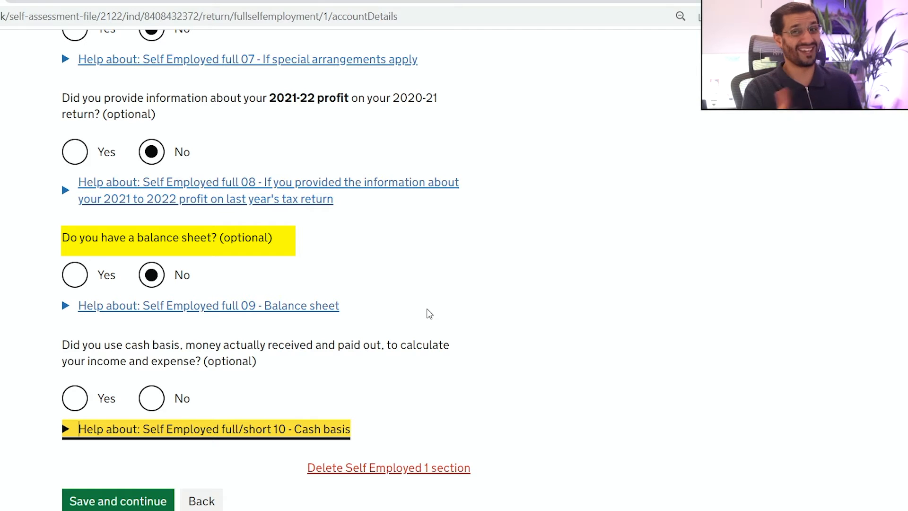
pyautogui.scroll(-2, 435, 328)
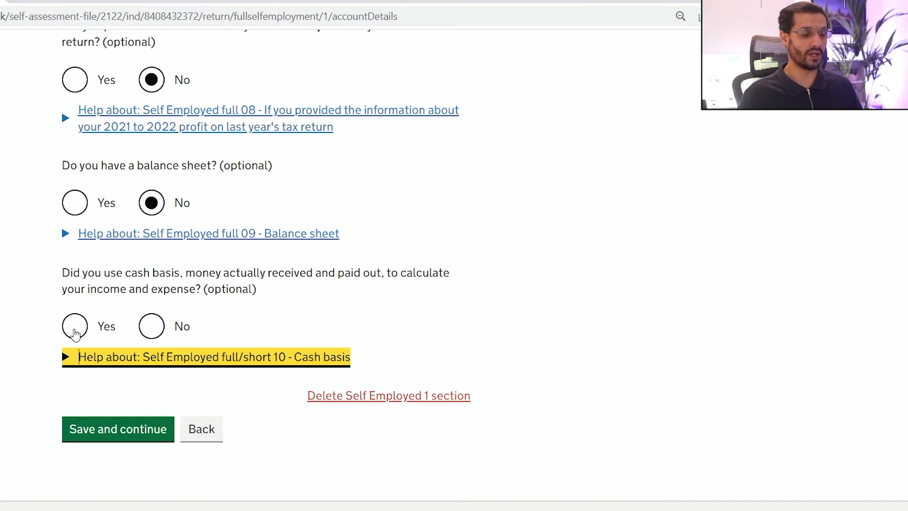
pyautogui.click(75, 331)
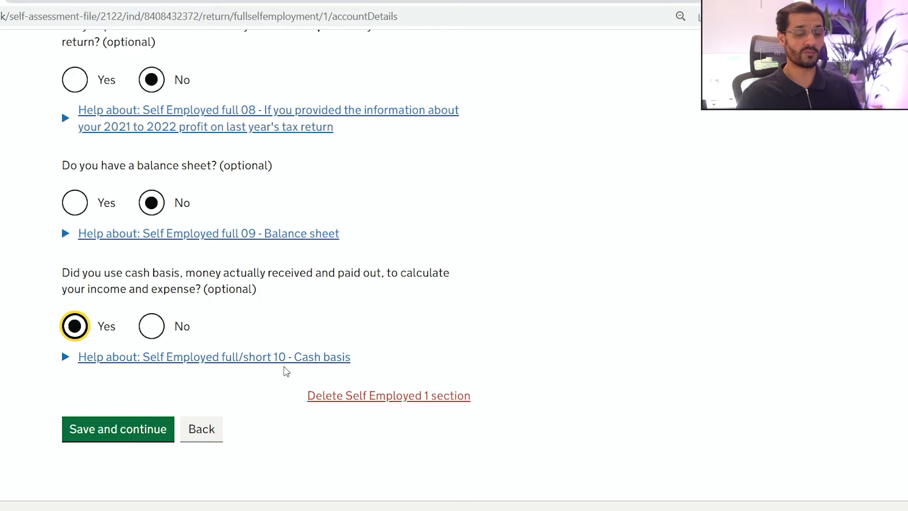
pyautogui.scroll(-1, 287, 371)
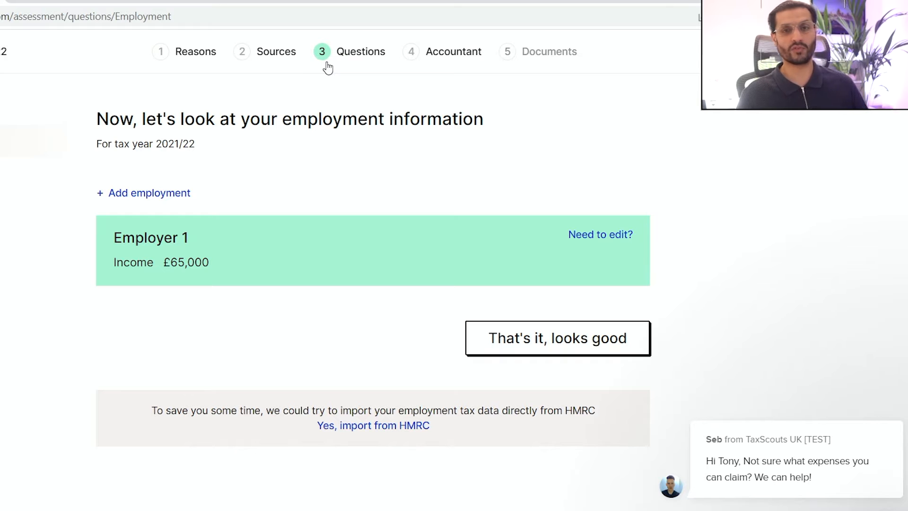
pyautogui.click(600, 239)
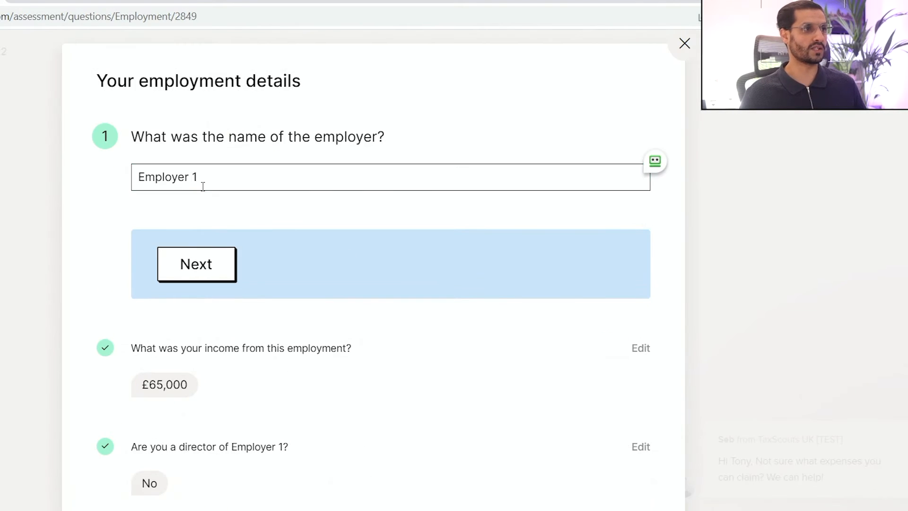
pyautogui.scroll(-2, 388, 348)
pyautogui.scroll(-3, 251, 323)
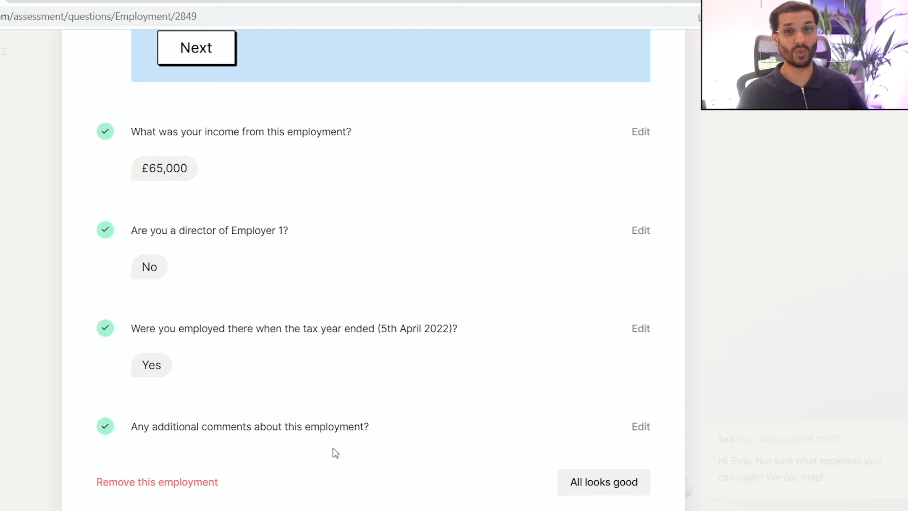
pyautogui.click(615, 491)
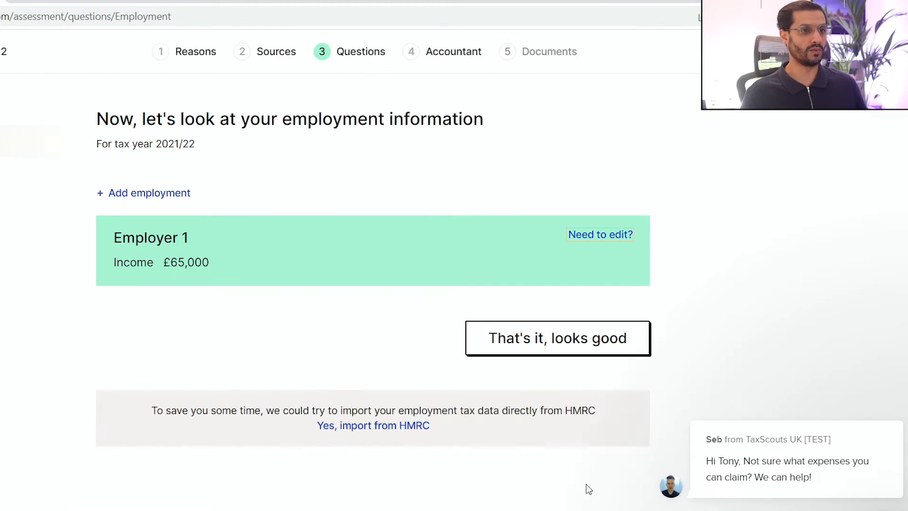
# Confirm the TaxScouts employment details as correct and open the support chat.
pyautogui.click(568, 340)
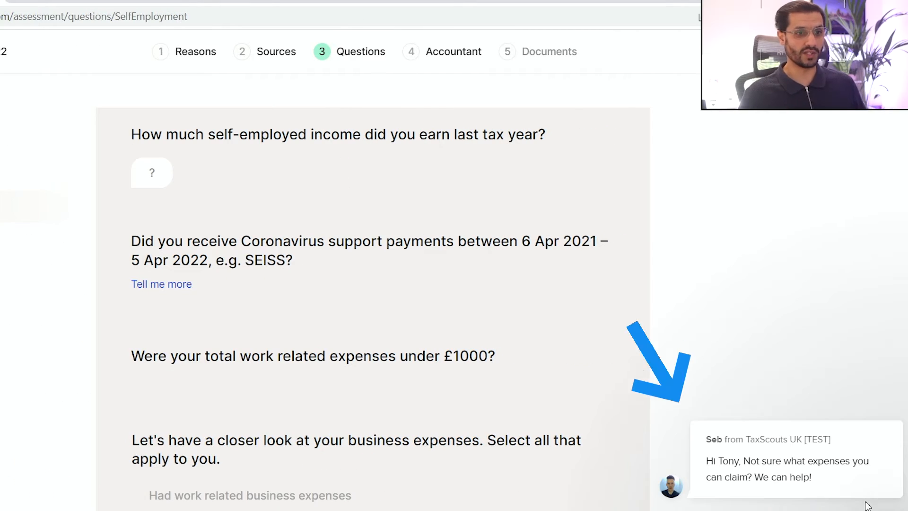
pyautogui.click(787, 466)
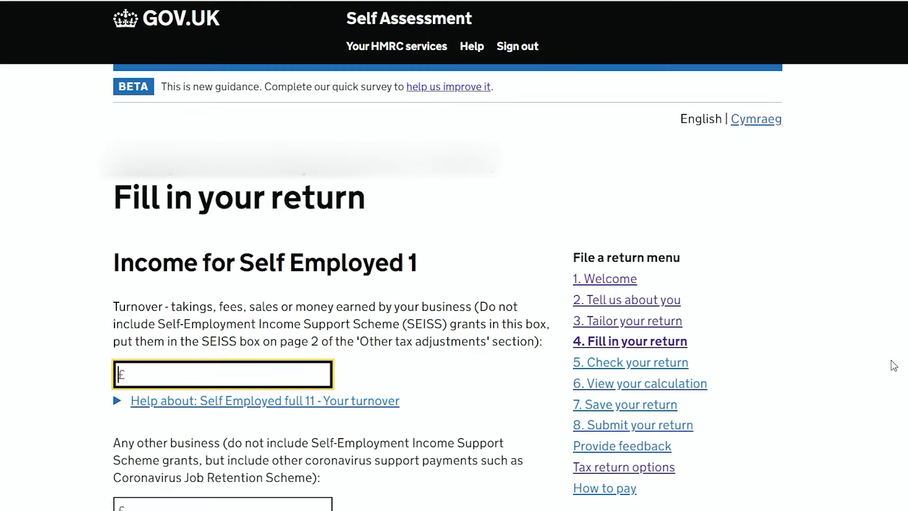
# Enter £90,000 turnover for Self Employed 1 and save it.
pyautogui.write('90000')
pyautogui.scroll(-8, 880, 378)
pyautogui.click(198, 468)
pyautogui.scroll(-7, 241, 379)
# Enter expenses: wages 25,000, car and van 5,000, rent 2,500 and repairs 2,500.
pyautogui.click(227, 311)
pyautogui.write('25000')
pyautogui.scroll(-3, 573, 277)
pyautogui.click(265, 220)
pyautogui.write('5000')
pyautogui.scroll(-2, 265, 220)
pyautogui.click(226, 248)
pyautogui.write('2500')
pyautogui.scroll(-2, 226, 249)
pyautogui.click(205, 288)
pyautogui.write('2500')
# Add telephone 1,000, advertising 4,000, interest 500 and accountancy 2,000, then save the expenses.
pyautogui.scroll(-3, 205, 288)
pyautogui.click(229, 258)
pyautogui.write('1000')
pyautogui.scroll(-2, 230, 260)
pyautogui.click(215, 295)
pyautogui.write('4000')
pyautogui.scroll(-3, 215, 265)
pyautogui.click(216, 264)
pyautogui.write('500')
pyautogui.scroll(-6, 216, 263)
pyautogui.click(198, 288)
pyautogui.write('2000')
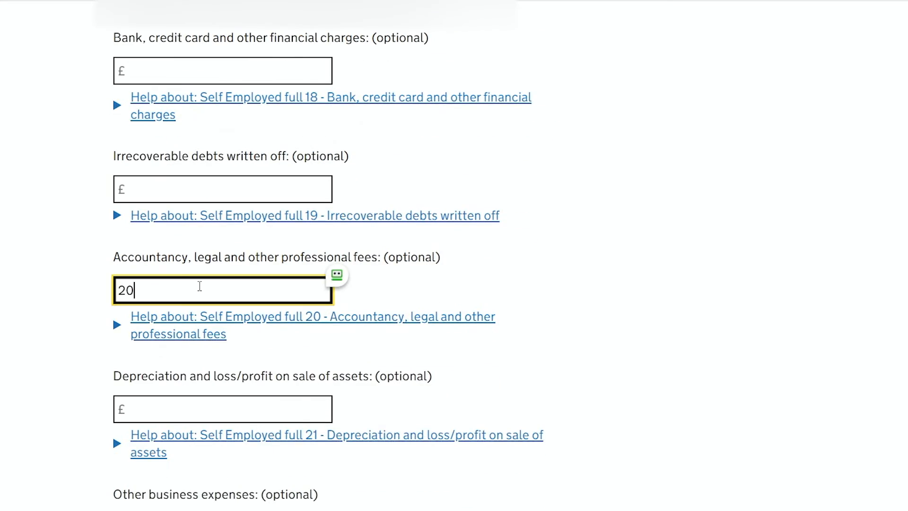
pyautogui.scroll(-3, 198, 287)
pyautogui.scroll(-3, 201, 287)
pyautogui.click(158, 464)
# Enter £750 of disallowable entertainment costs and save them.
pyautogui.scroll(-2, 275, 443)
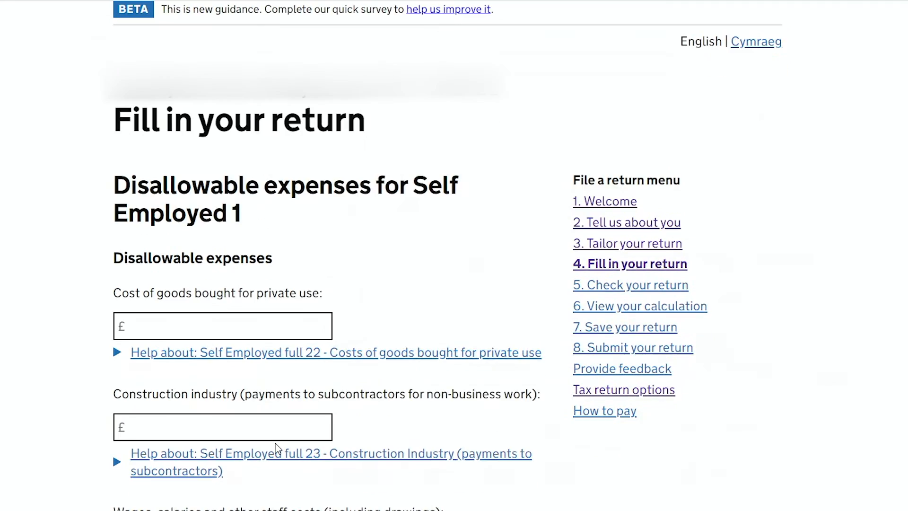
pyautogui.scroll(-15, 509, 235)
pyautogui.click(259, 371)
pyautogui.write('750')
pyautogui.click(533, 462)
pyautogui.scroll(-15, 533, 462)
pyautogui.click(199, 454)
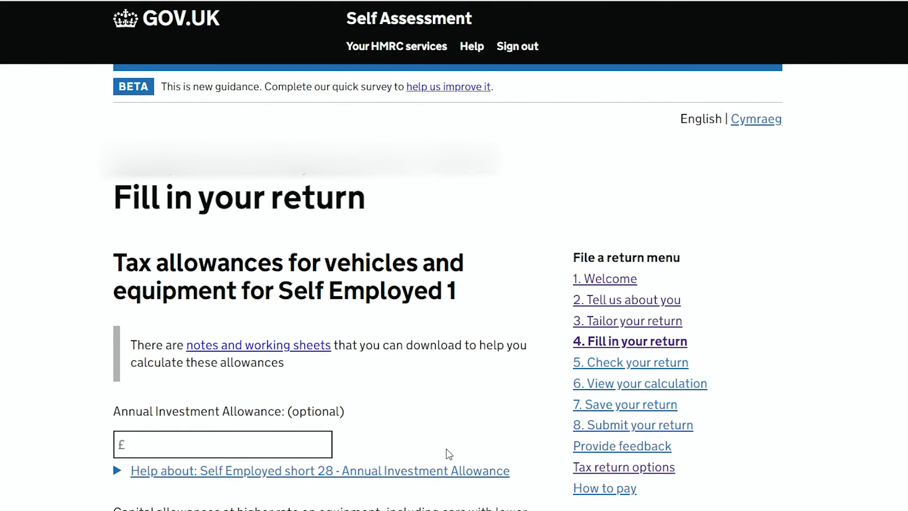
pyautogui.scroll(-20, 482, 250)
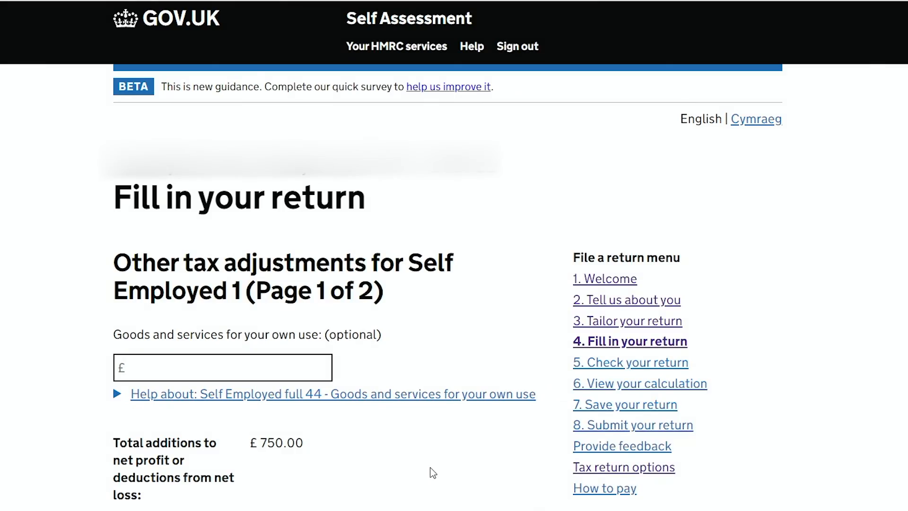
# Scroll through Other tax adjustments page 1 to check the £48,250 adjusted profit.
pyautogui.scroll(-4, 426, 482)
pyautogui.scroll(-12, 432, 472)
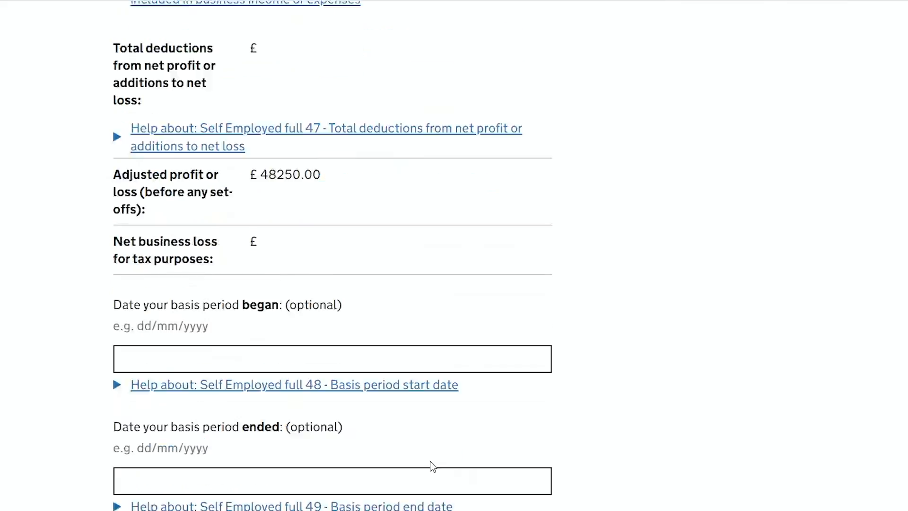
pyautogui.scroll(-2, 434, 467)
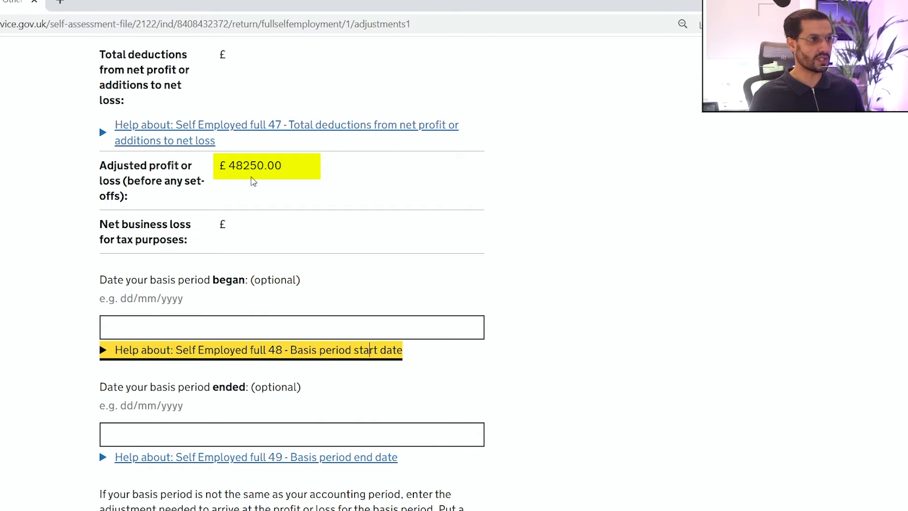
pyautogui.scroll(-2, 253, 182)
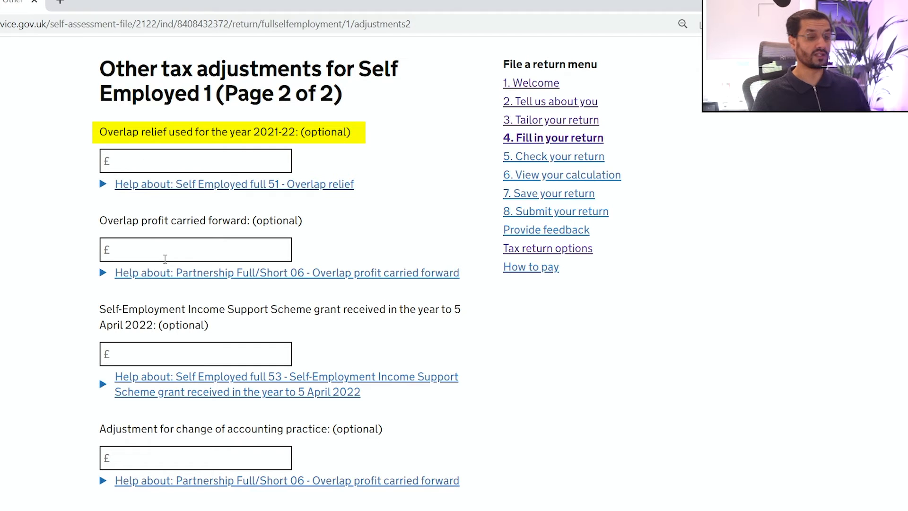
# Leave tax adjustments page 2 empty, with no loss brought forward, and save it.
pyautogui.scroll(-1, 179, 251)
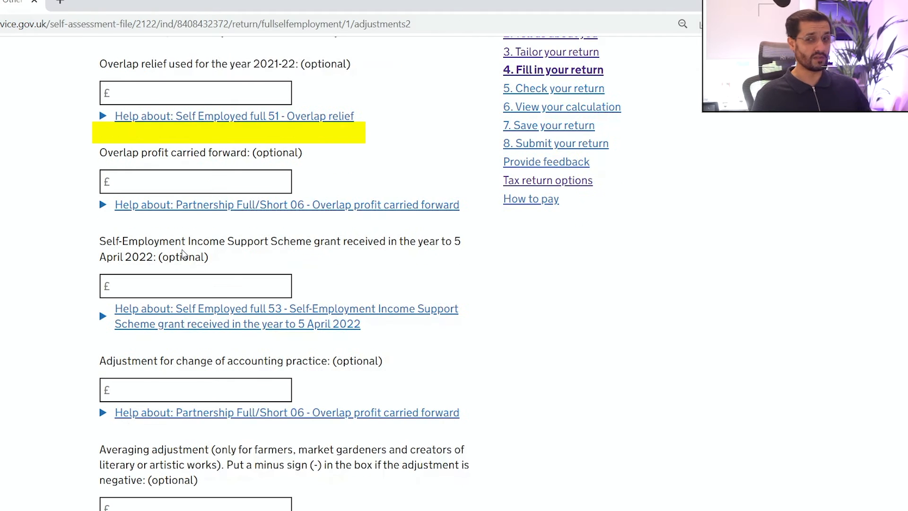
pyautogui.scroll(-4, 183, 254)
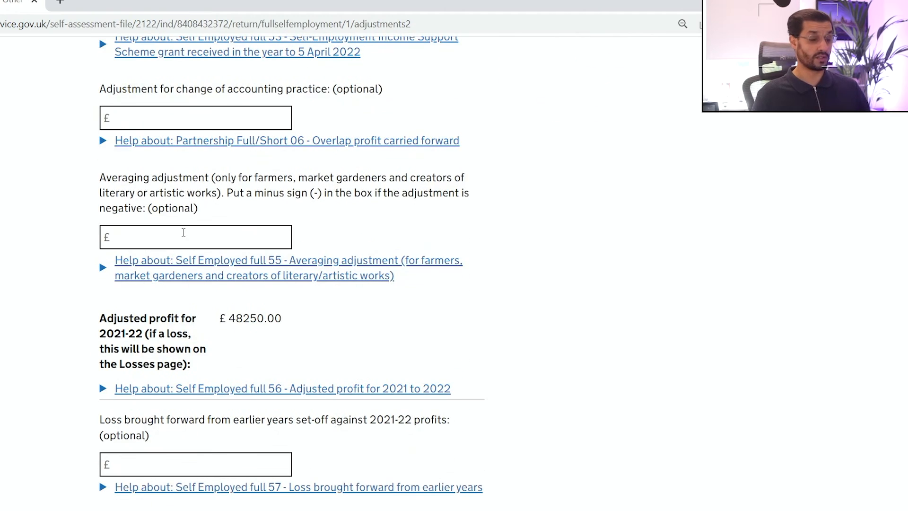
pyautogui.scroll(-2, 184, 232)
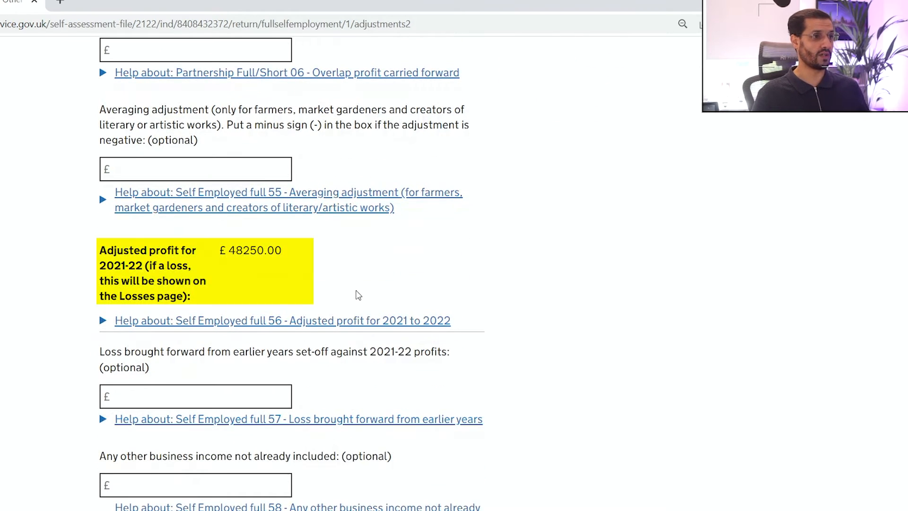
pyautogui.scroll(-1, 339, 304)
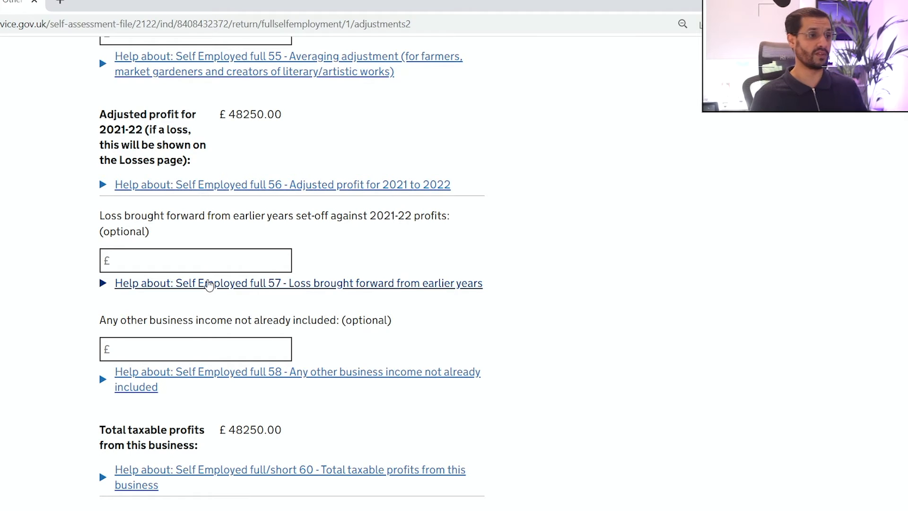
pyautogui.scroll(-2, 208, 285)
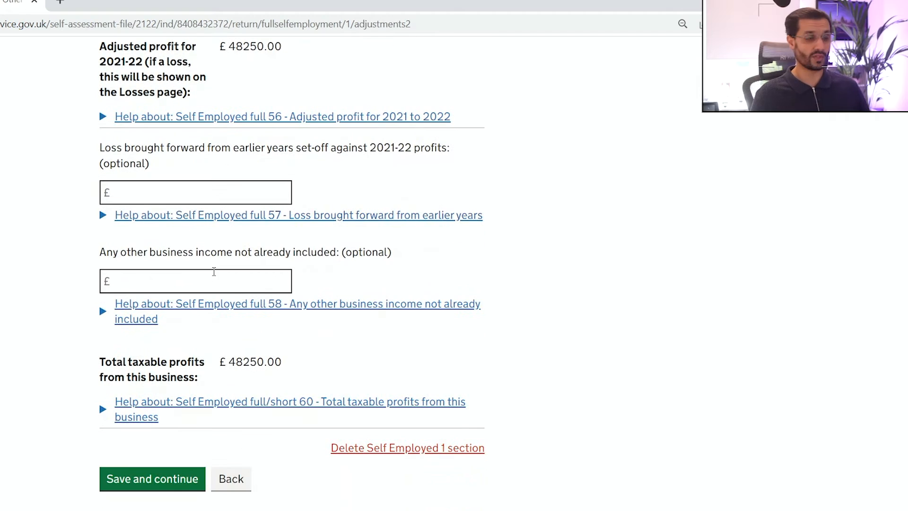
pyautogui.click(191, 186)
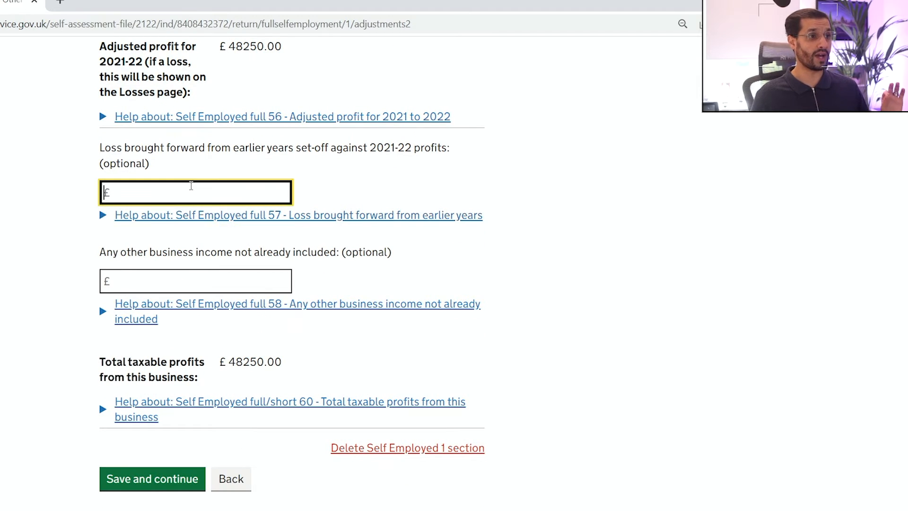
pyautogui.click(172, 483)
# Review the losses page, leaving the total loss to carry forward blank.
pyautogui.scroll(-5, 383, 390)
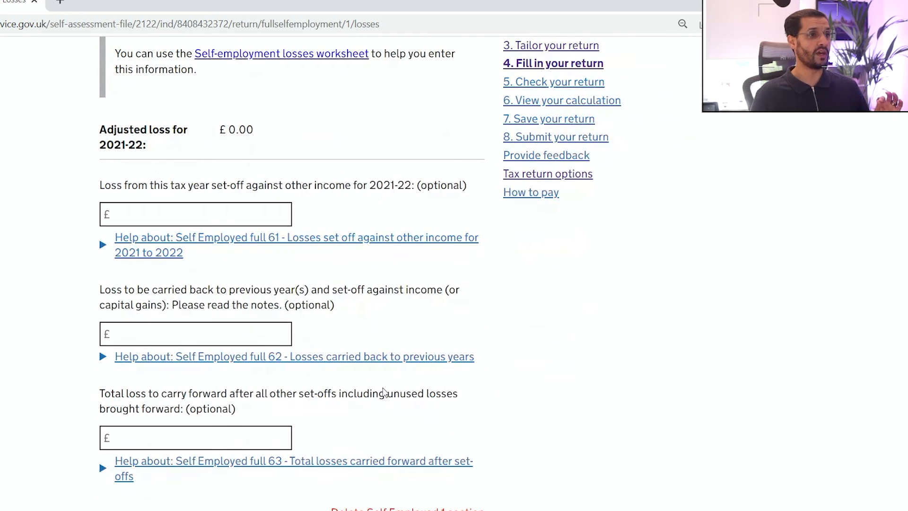
pyautogui.scroll(-2, 383, 392)
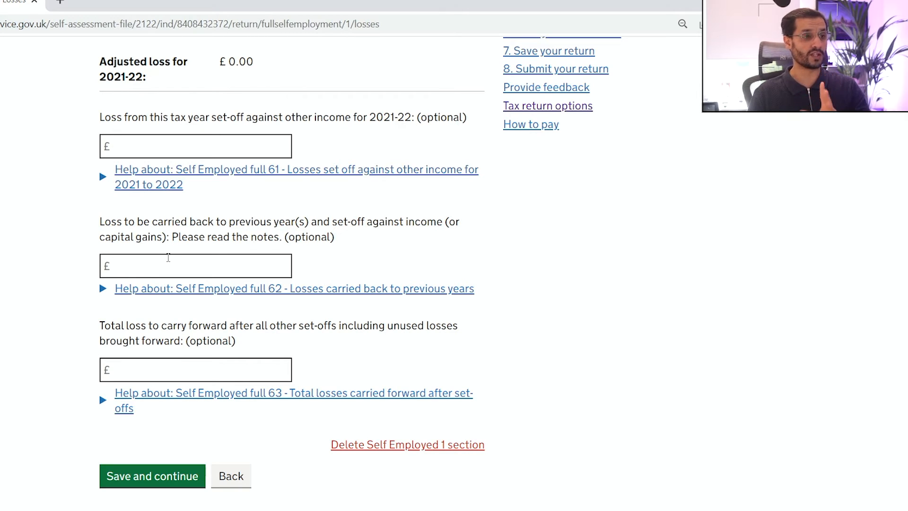
pyautogui.click(144, 371)
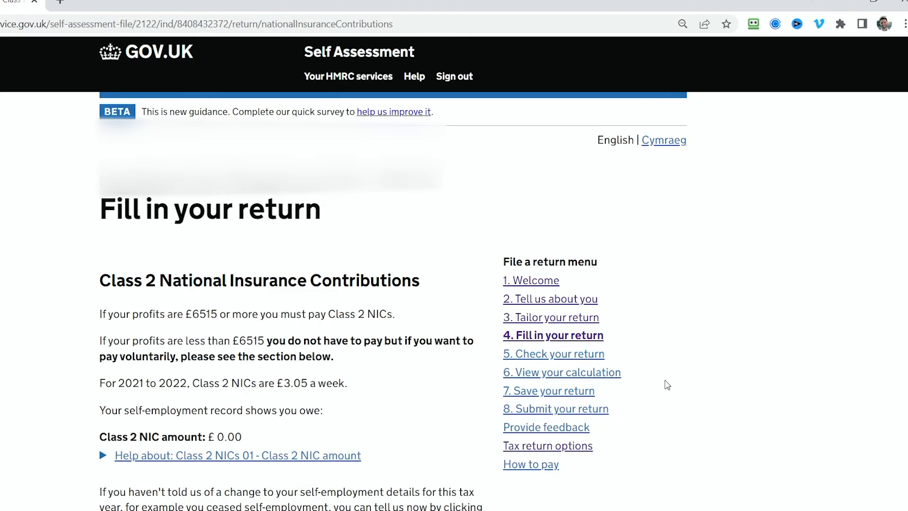
# Save the Class 2 National Insurance page without adding voluntary contributions.
pyautogui.scroll(-5, 669, 381)
pyautogui.scroll(-5, 665, 376)
pyautogui.click(161, 438)
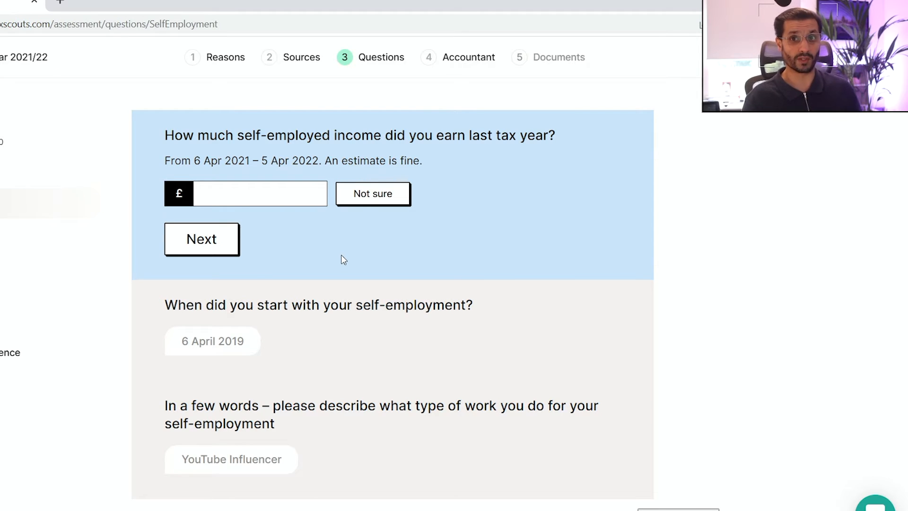
# Enter £90,000 self-employed income; answer No to Coronavirus support and to expenses under £1,000.
pyautogui.write('90000')
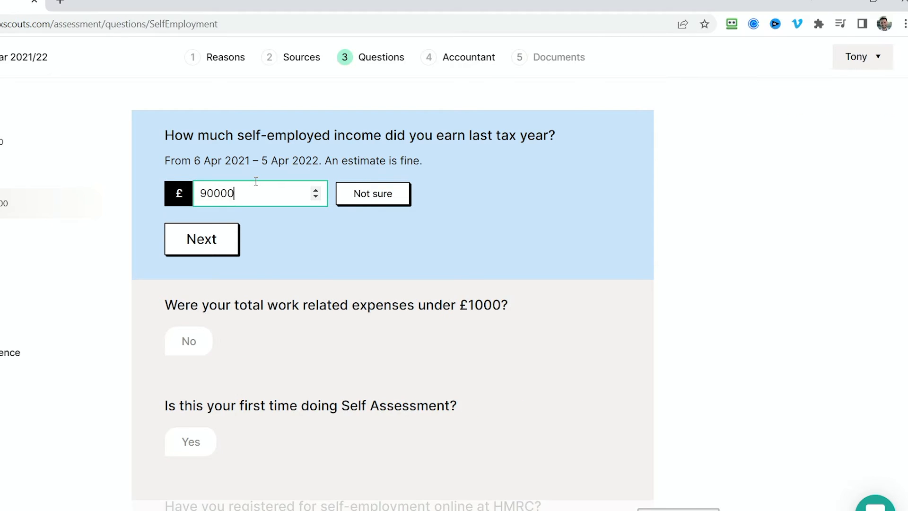
pyautogui.click(199, 238)
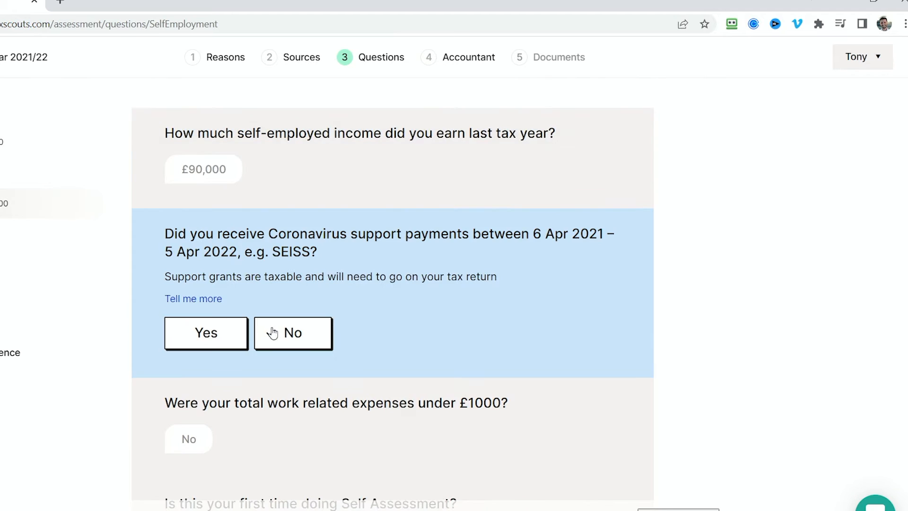
pyautogui.click(272, 333)
pyautogui.click(293, 331)
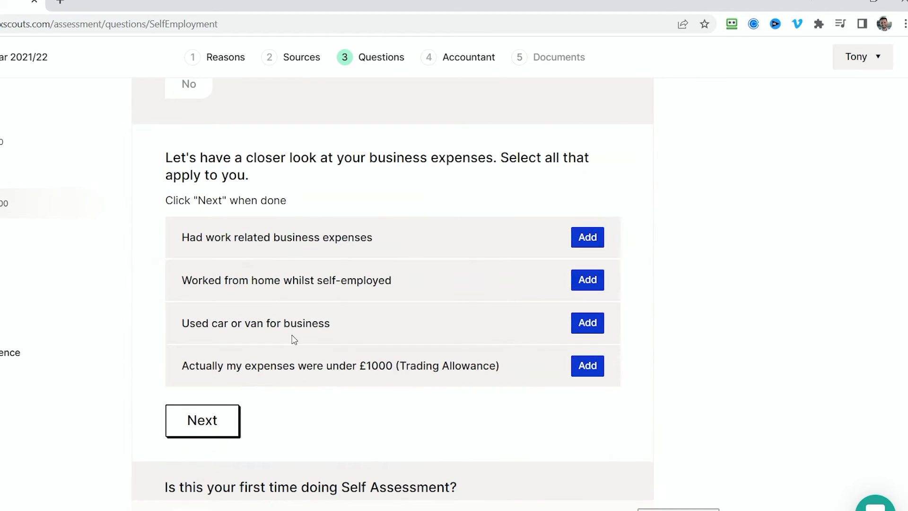
# Add £42,500 of work-related business expenses, confirming receipts are available.
pyautogui.click(576, 245)
pyautogui.moveTo(254, 233); pyautogui.dragTo(194, 239)
pyautogui.write('42500')
pyautogui.click(223, 281)
pyautogui.click(233, 320)
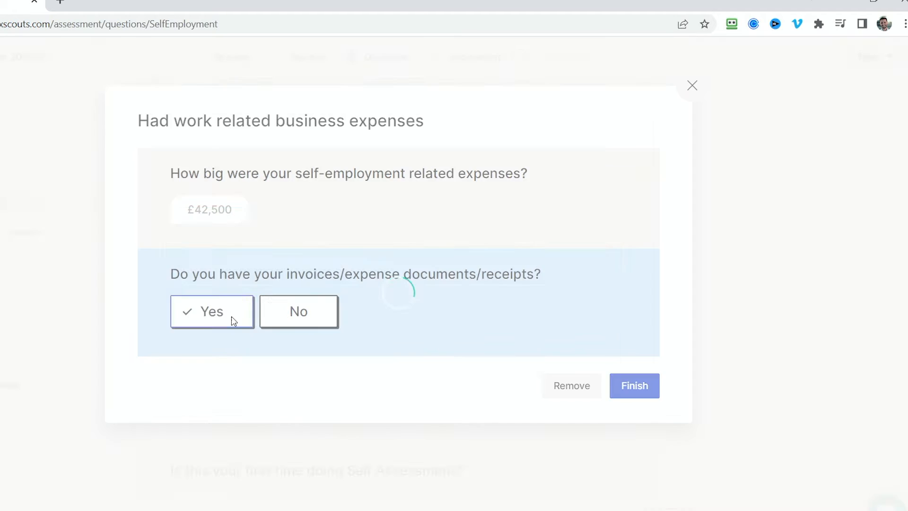
pyautogui.click(204, 411)
# Confirm a first Self Assessment, HMRC self-employment registration and the start date.
pyautogui.click(209, 292)
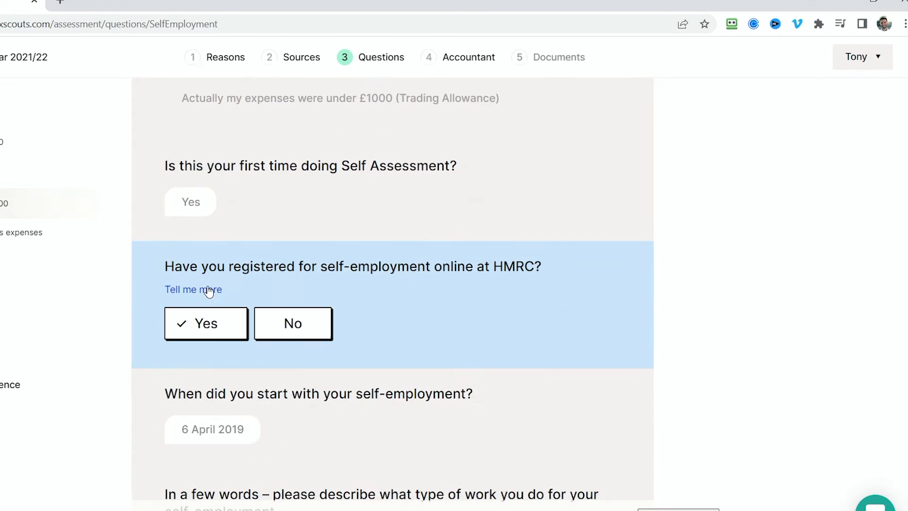
pyautogui.click(206, 311)
pyautogui.click(197, 325)
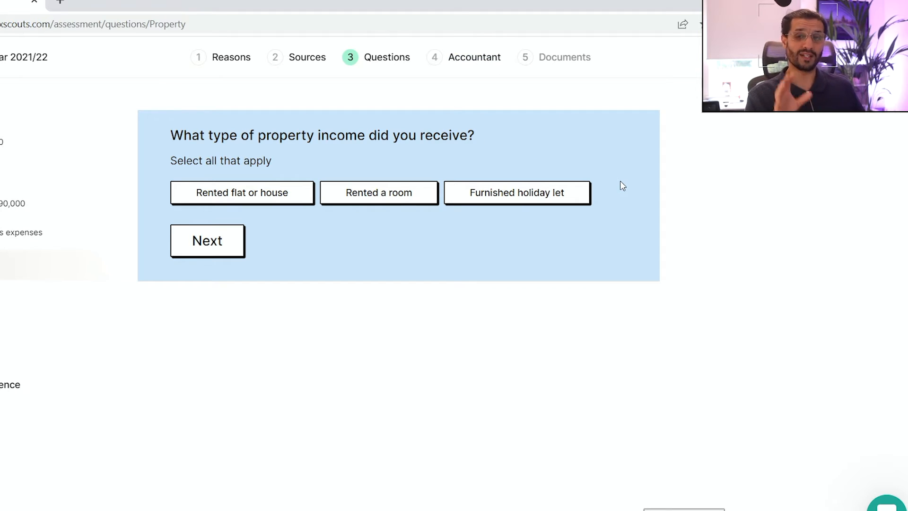
pyautogui.click(877, 57)
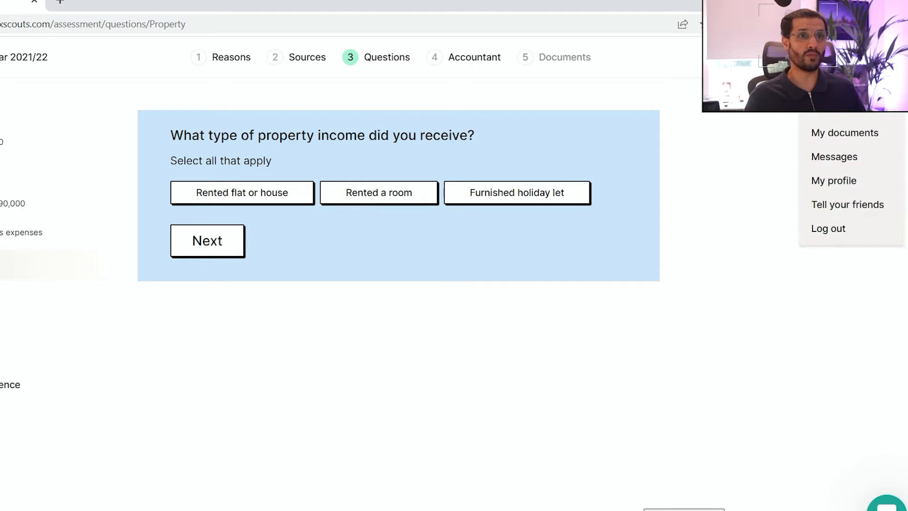
pyautogui.click(855, 165)
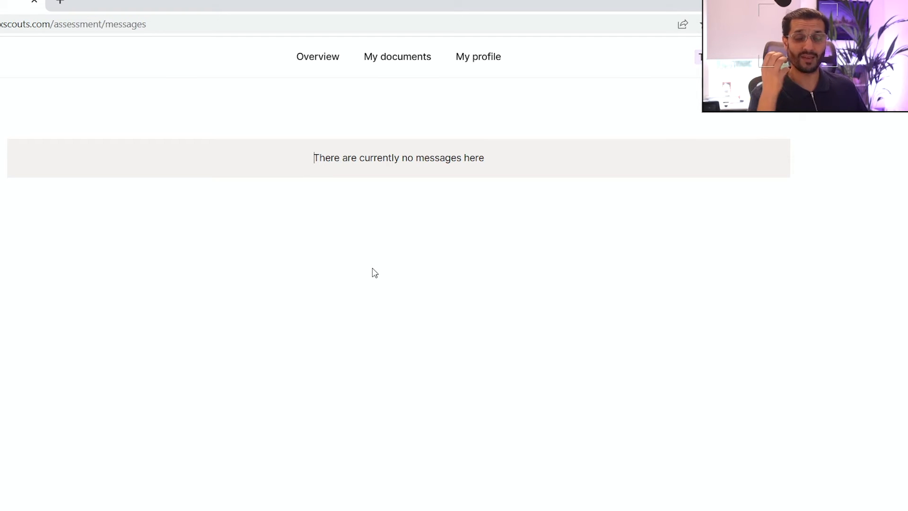
pyautogui.hotkey('alt', 'Left')
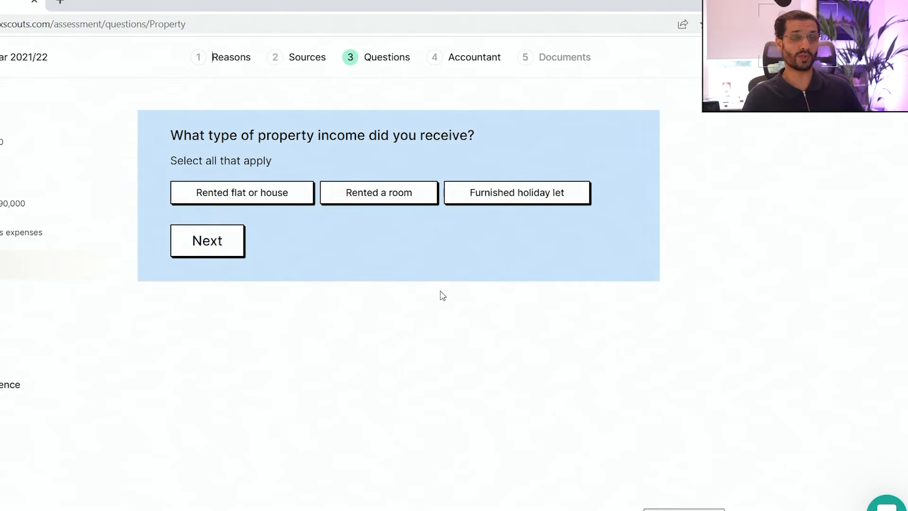
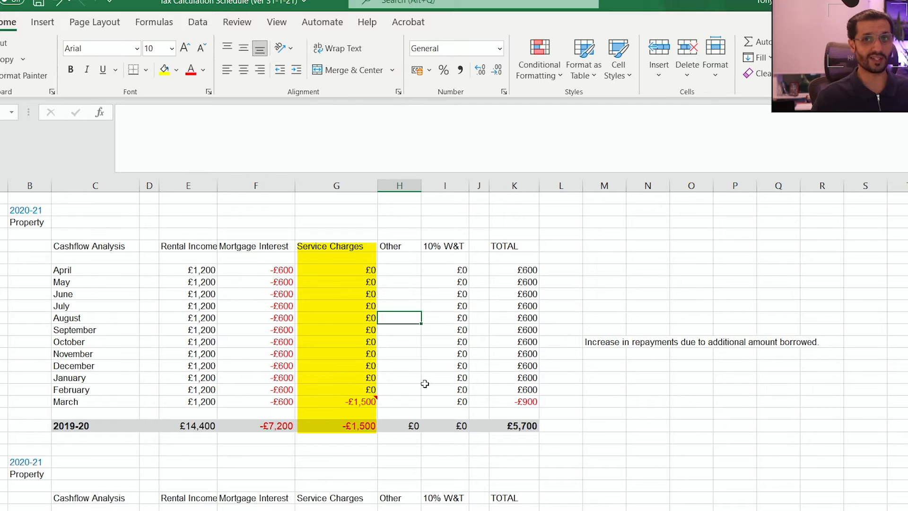
# Scroll the Excel sheet to review the property cashflow totals.
pyautogui.scroll(-7, 425, 384)
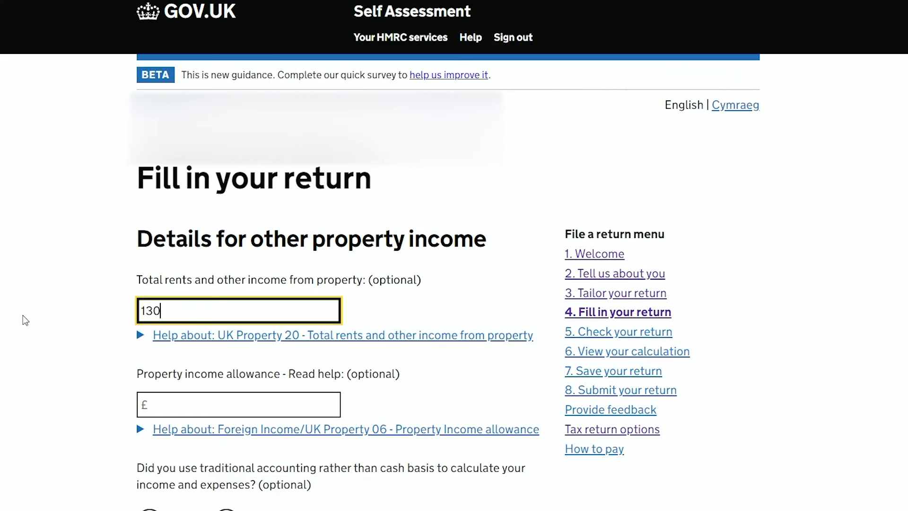
# Enter £13,068 total rents and save through the Expenses and Adjustments pages to a £10,068 taxable profit.
pyautogui.write('68')
pyautogui.scroll(-12, 52, 326)
pyautogui.click(175, 361)
pyautogui.scroll(-6, 261, 312)
pyautogui.scroll(-5, 260, 312)
pyautogui.click(193, 454)
pyautogui.scroll(-8, 472, 387)
pyautogui.scroll(-7, 472, 385)
pyautogui.click(239, 458)
pyautogui.scroll(-8, 410, 388)
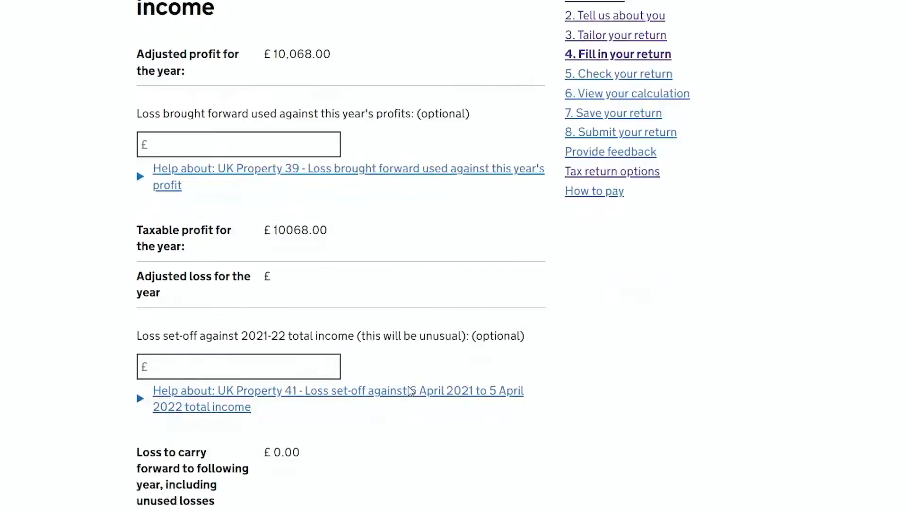
pyautogui.scroll(-6, 408, 387)
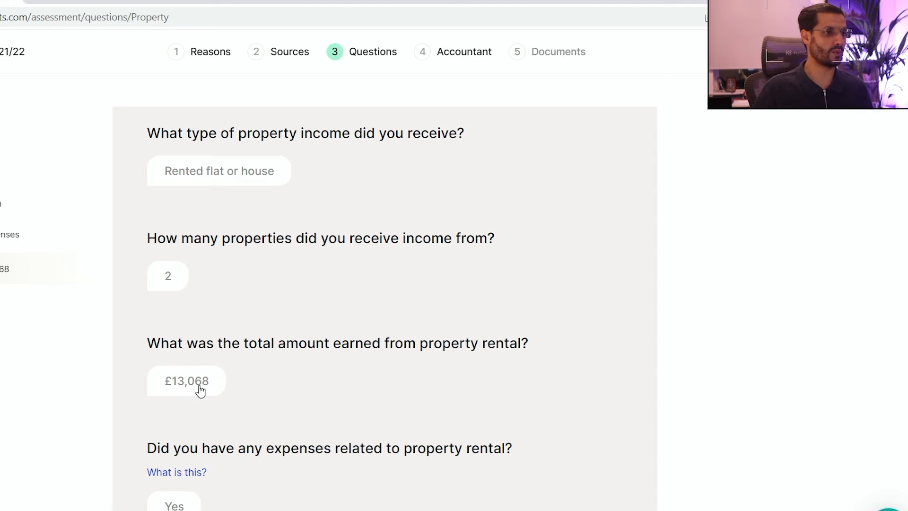
# In the TaxScouts property questions, set the mortgage type to Interest-only.
pyautogui.scroll(-3, 191, 411)
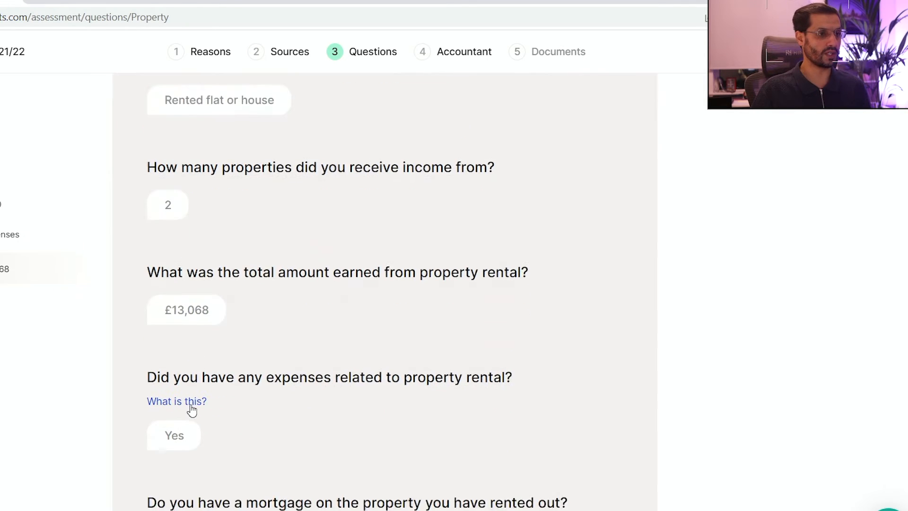
pyautogui.scroll(-2, 286, 393)
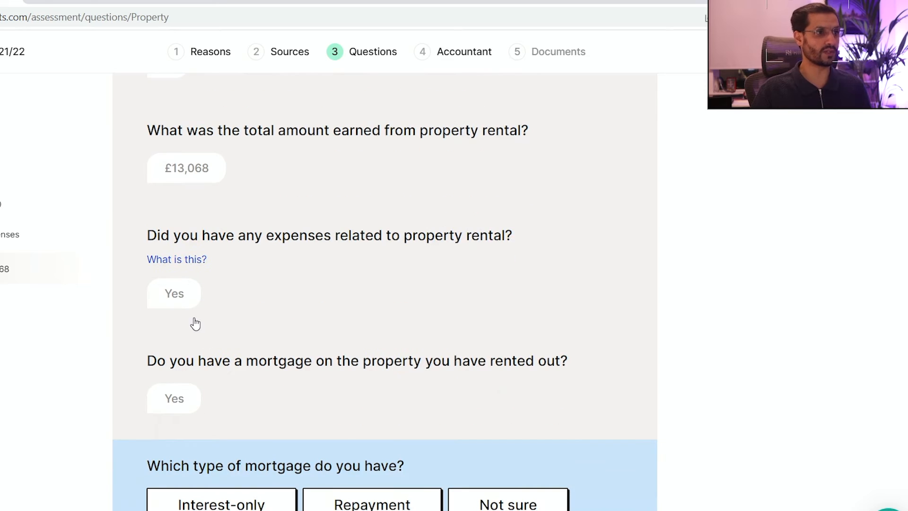
pyautogui.scroll(-2, 304, 331)
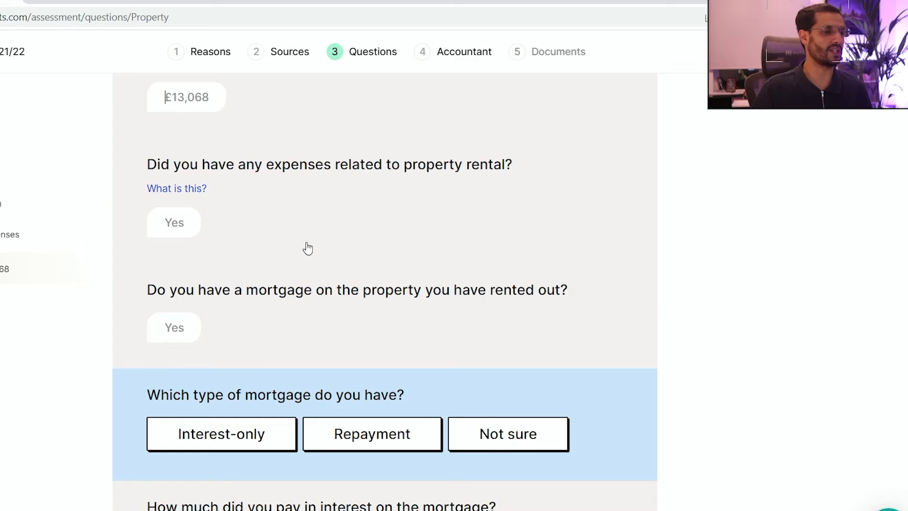
pyautogui.scroll(-2, 566, 345)
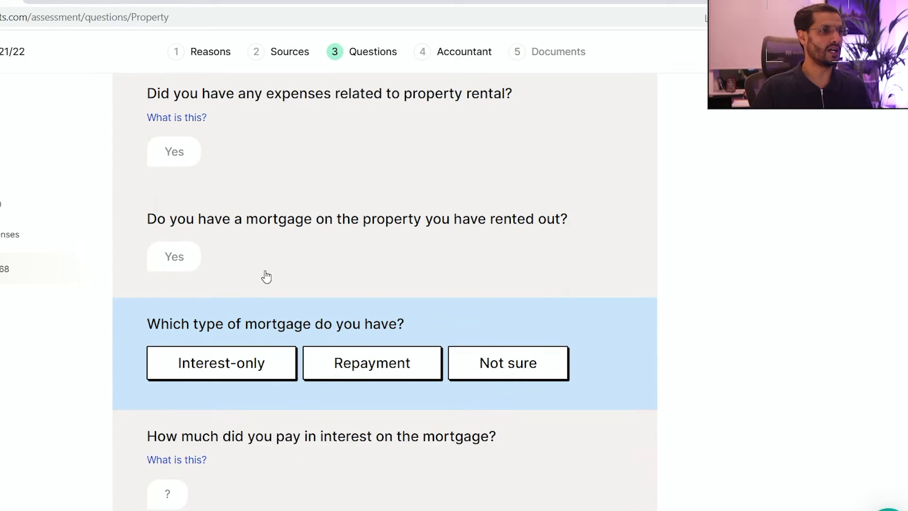
pyautogui.scroll(-3, 496, 467)
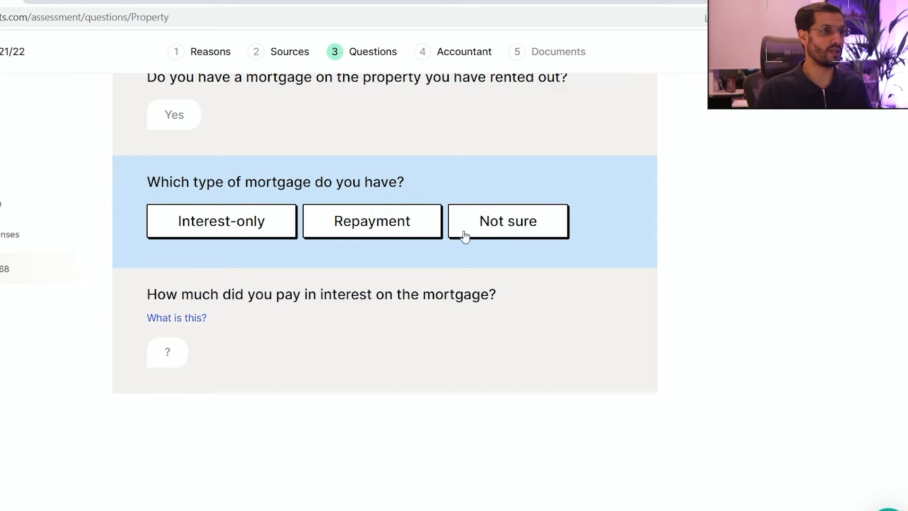
pyautogui.click(218, 236)
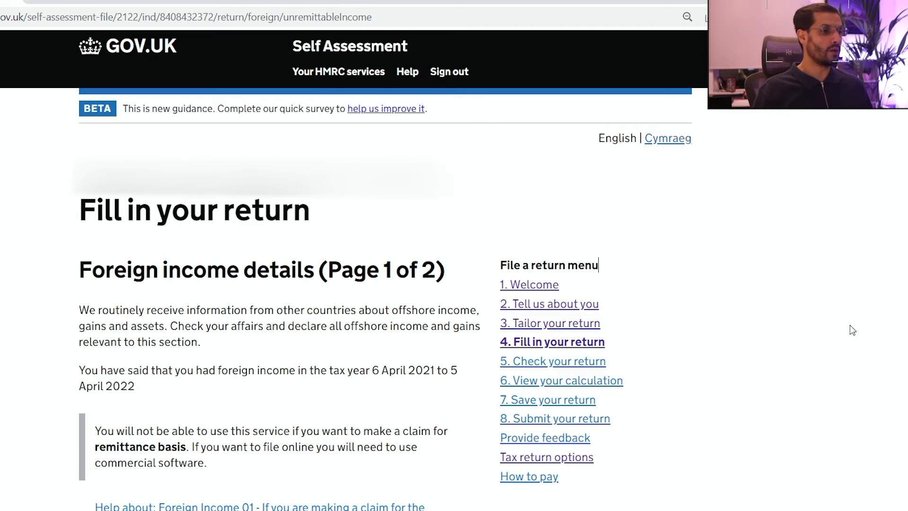
# Answer No to being unable to transfer overseas income and save the page.
pyautogui.scroll(-2, 851, 330)
pyautogui.scroll(-2, 184, 456)
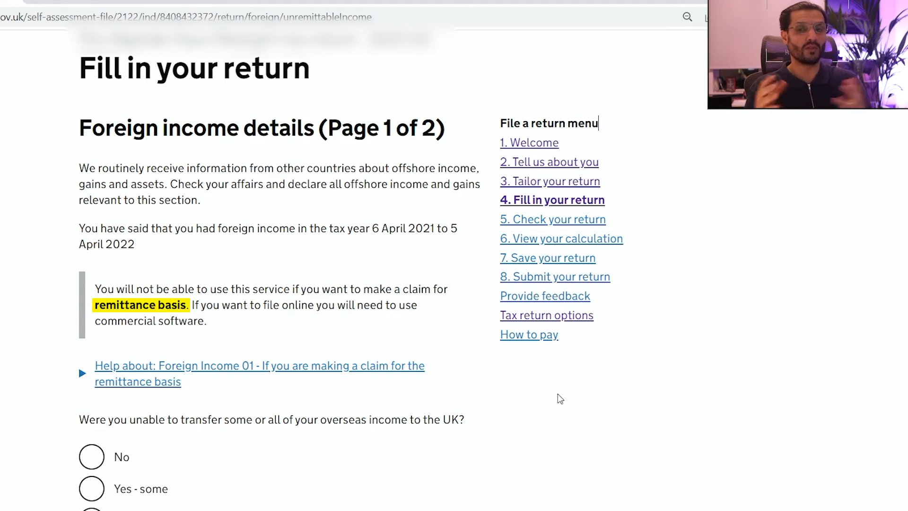
pyautogui.scroll(-3, 557, 394)
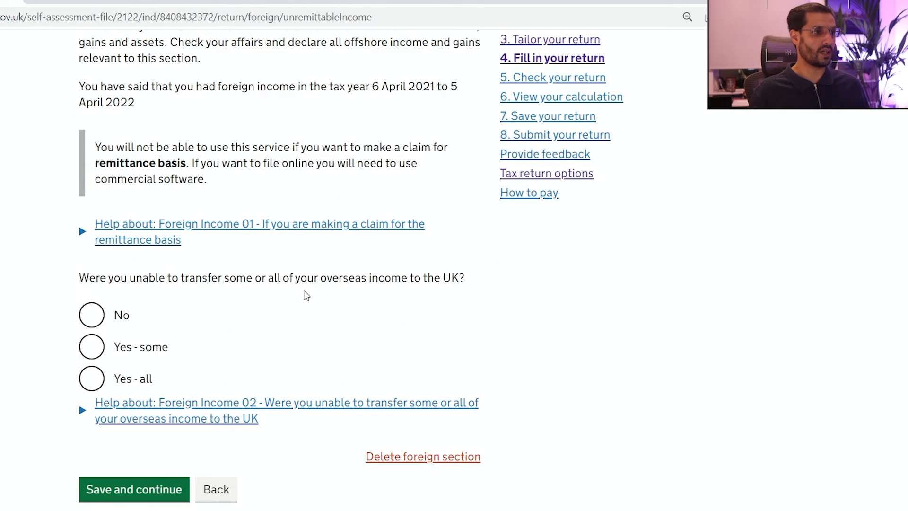
pyautogui.click(89, 322)
pyautogui.click(137, 489)
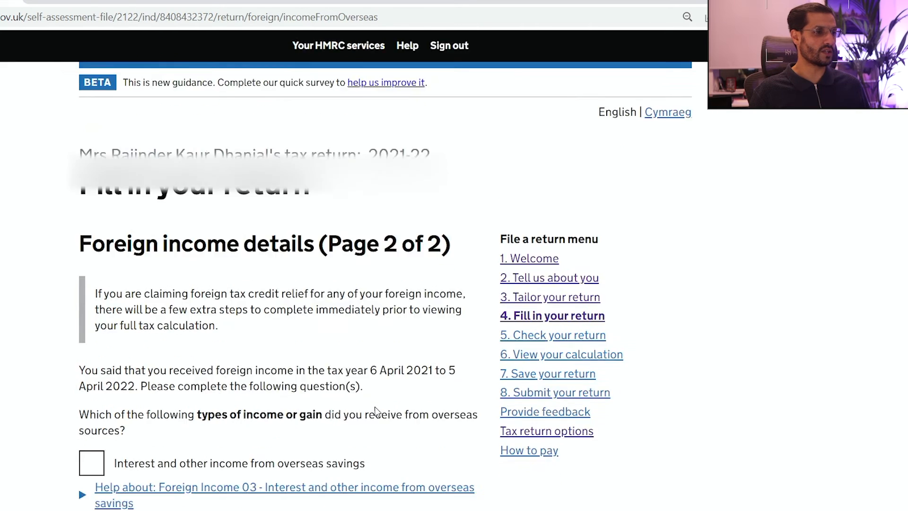
# Declare Dividends from foreign companies as the only foreign income type.
pyautogui.scroll(-5, 318, 411)
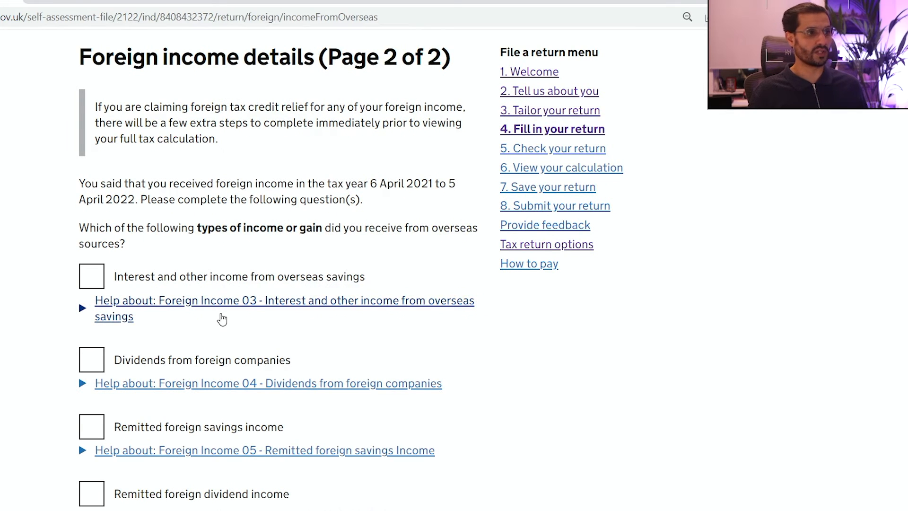
pyautogui.scroll(-2, 189, 297)
pyautogui.scroll(-1, 440, 321)
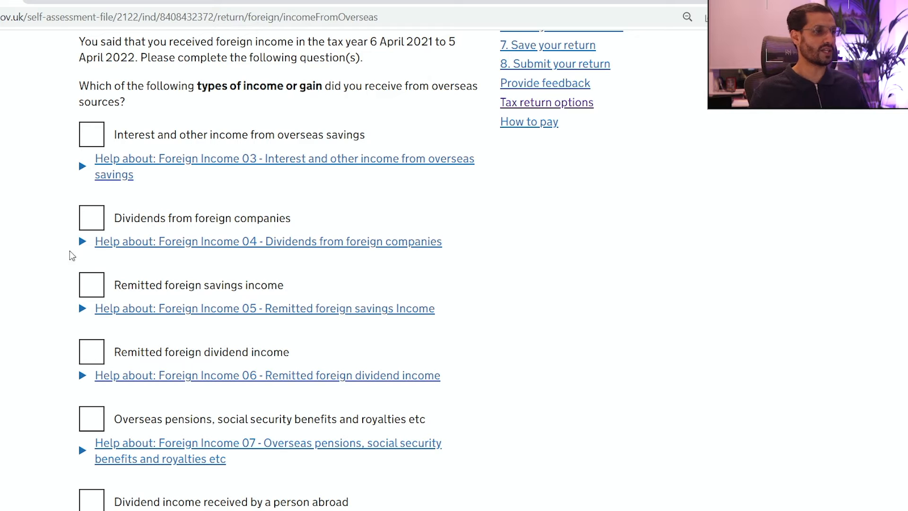
pyautogui.scroll(-1, 395, 359)
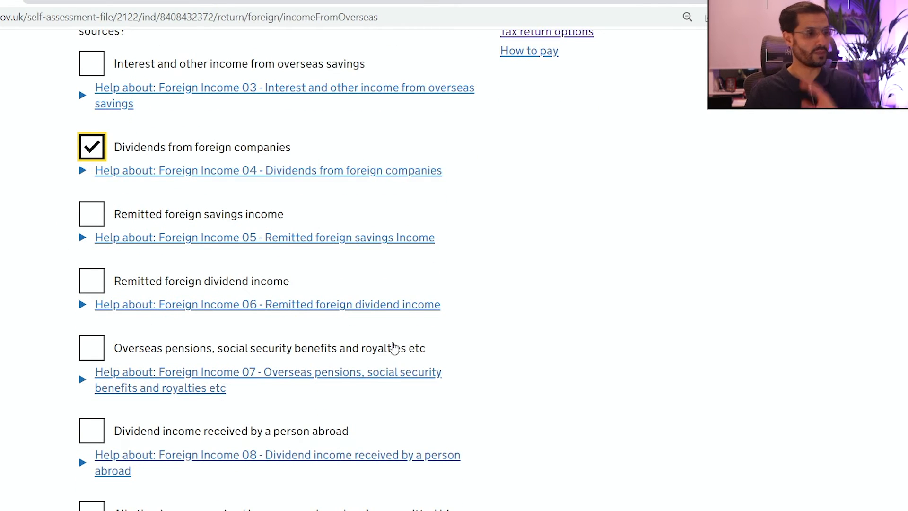
pyautogui.scroll(-1, 331, 361)
pyautogui.scroll(-5, 171, 371)
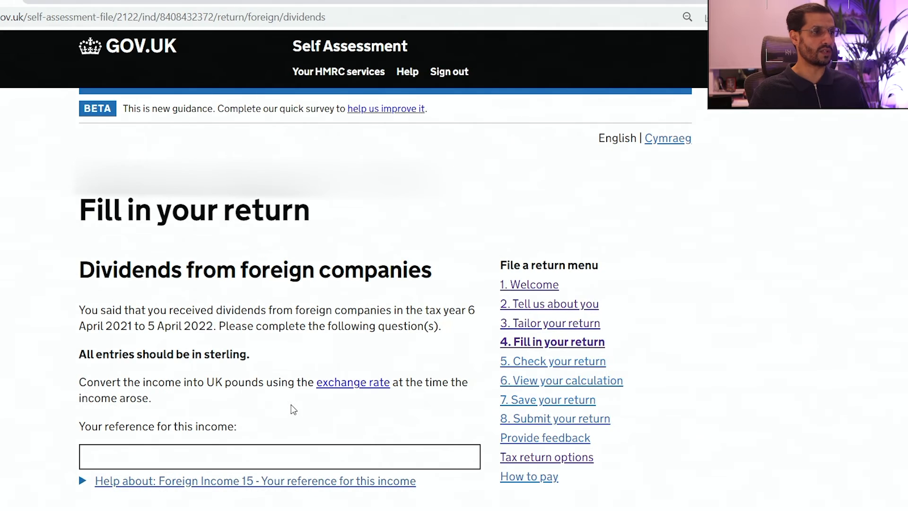
# Add a £25,000 foreign dividend from the Bahamas (BHS), referenced 'Dividends from Bahamas'.
pyautogui.scroll(-3, 285, 412)
pyautogui.scroll(-1, 411, 427)
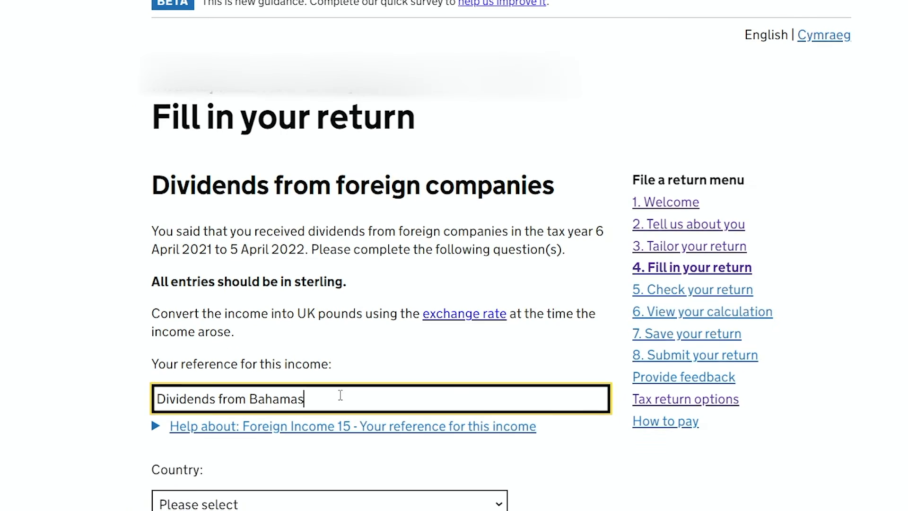
pyautogui.scroll(-3, 339, 454)
pyautogui.click(251, 354)
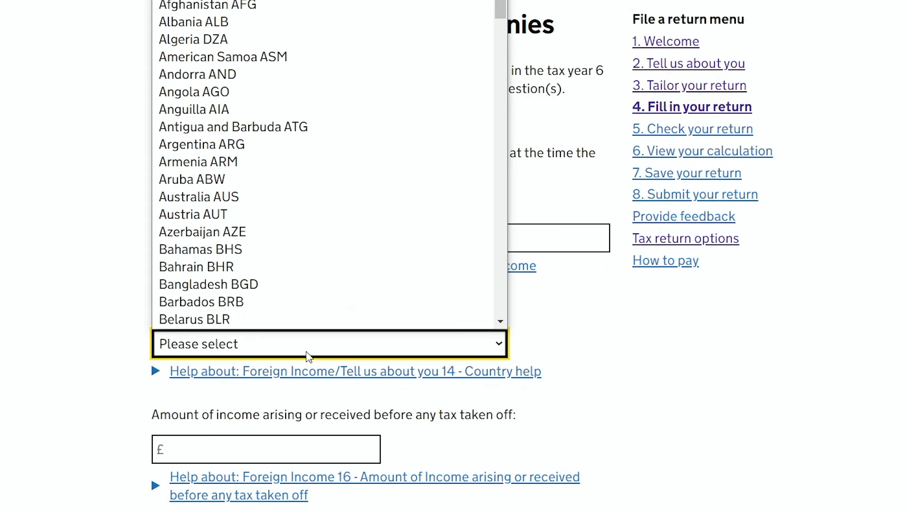
pyautogui.click(277, 256)
pyautogui.scroll(-3, 412, 406)
pyautogui.click(308, 294)
pyautogui.write('25000')
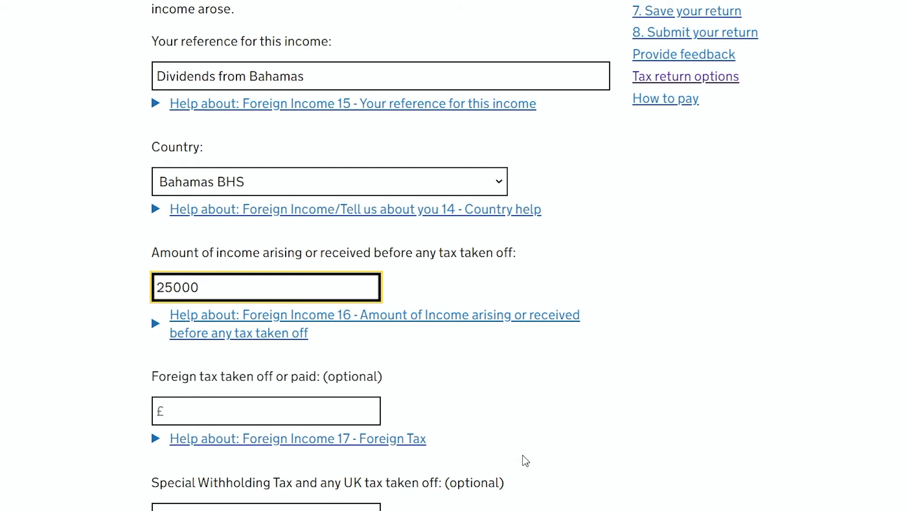
pyautogui.click(524, 461)
pyautogui.scroll(-8, 487, 427)
pyautogui.click(173, 487)
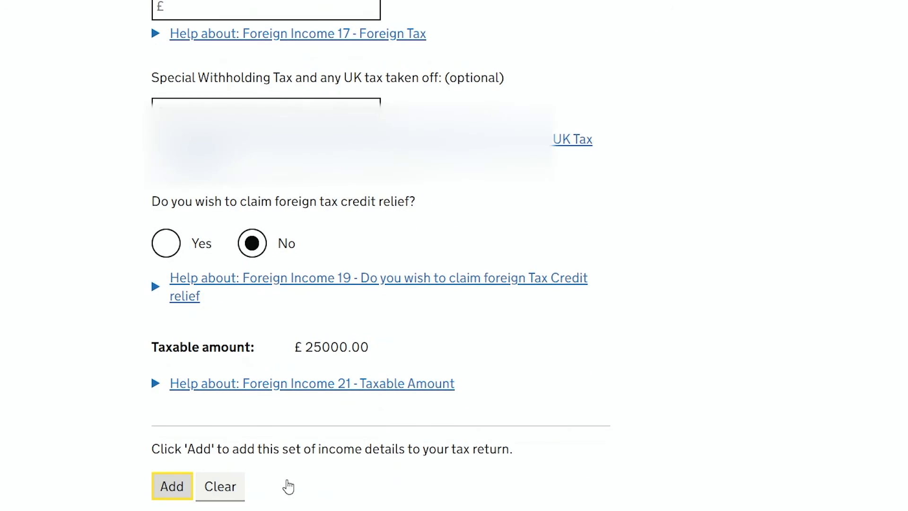
pyautogui.scroll(-18, 314, 386)
pyautogui.scroll(-10, 312, 381)
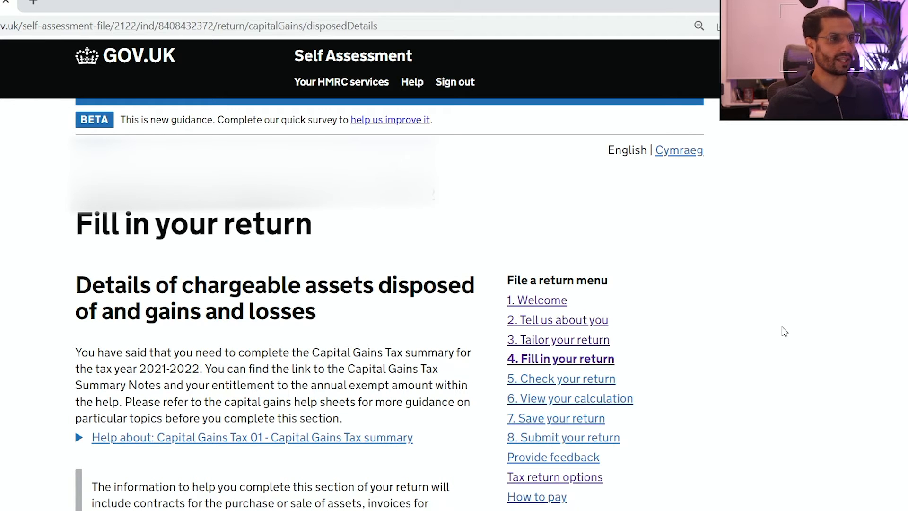
# Answer Yes to disposals over £49,200 and No to the computation worksheet, then save.
pyautogui.scroll(-4, 613, 379)
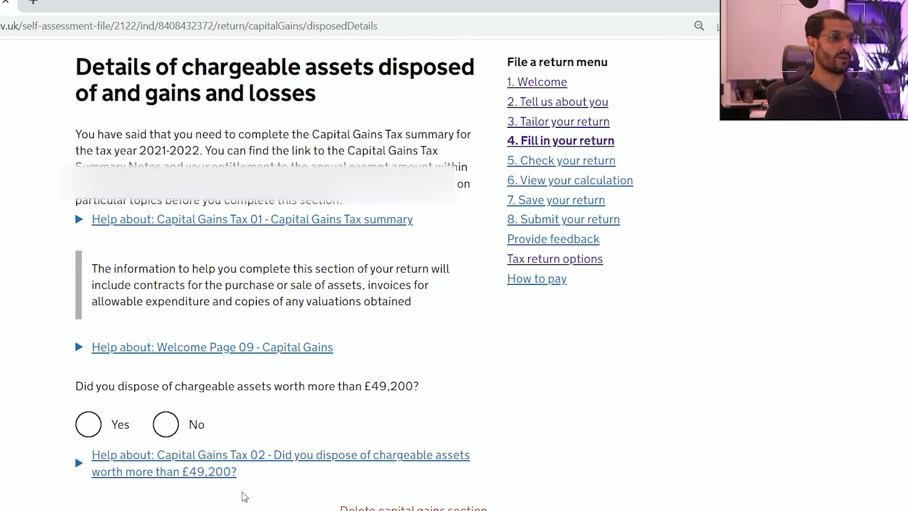
pyautogui.click(89, 424)
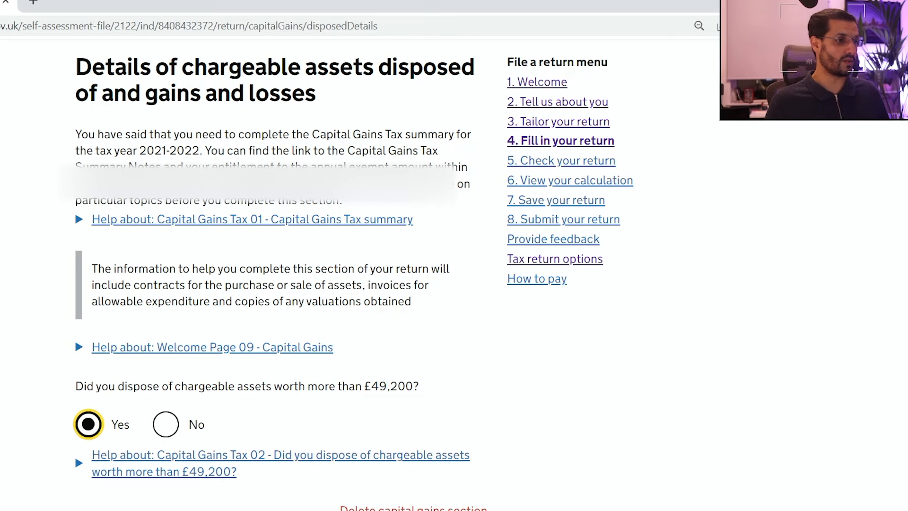
pyautogui.scroll(-8, 638, 502)
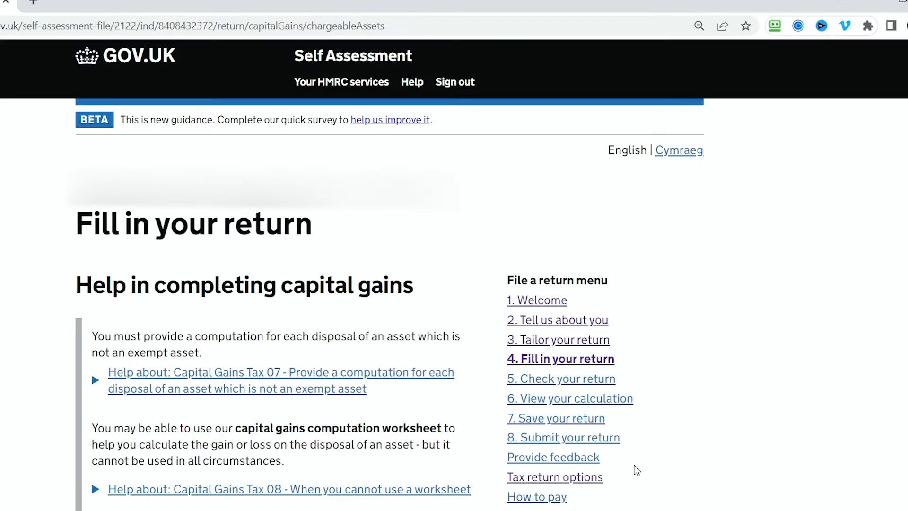
pyautogui.scroll(-4, 572, 438)
pyautogui.scroll(-3, 573, 443)
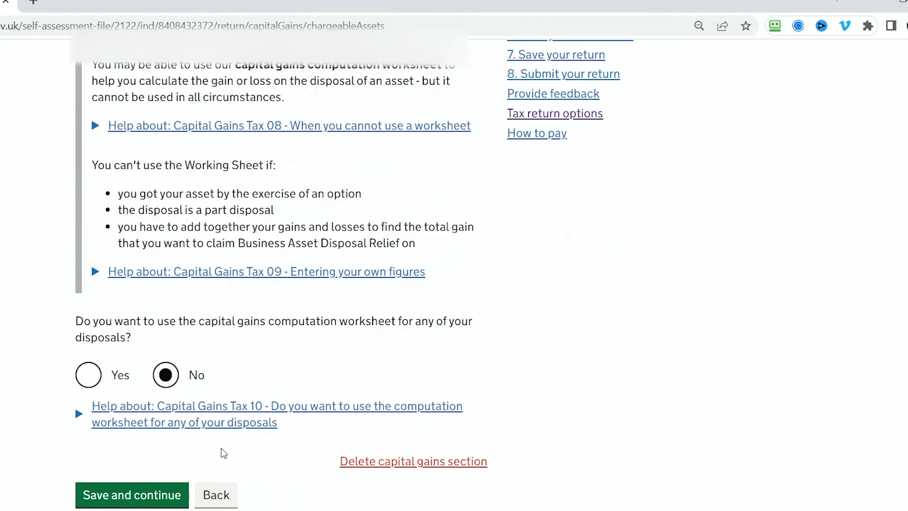
pyautogui.click(133, 493)
pyautogui.scroll(-4, 582, 428)
# Tick Other property, assets and gains as the capital gains category.
pyautogui.scroll(-5, 585, 423)
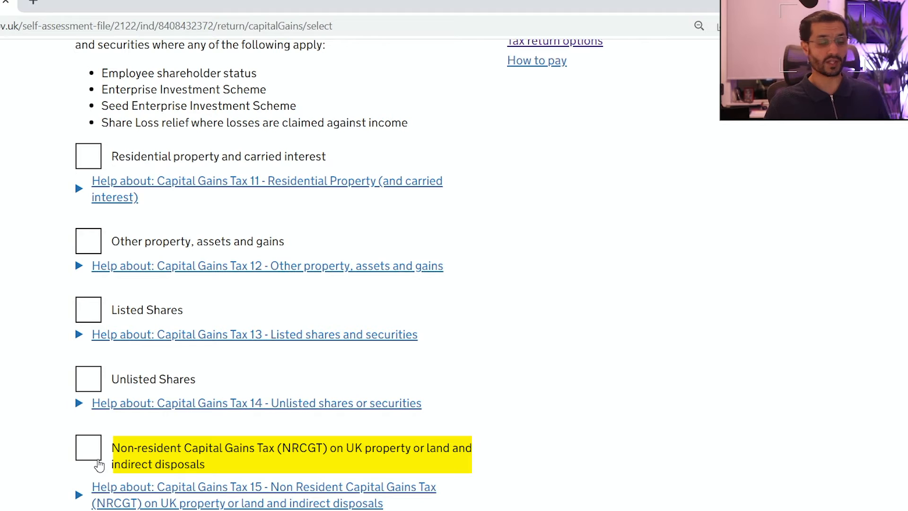
pyautogui.click(94, 251)
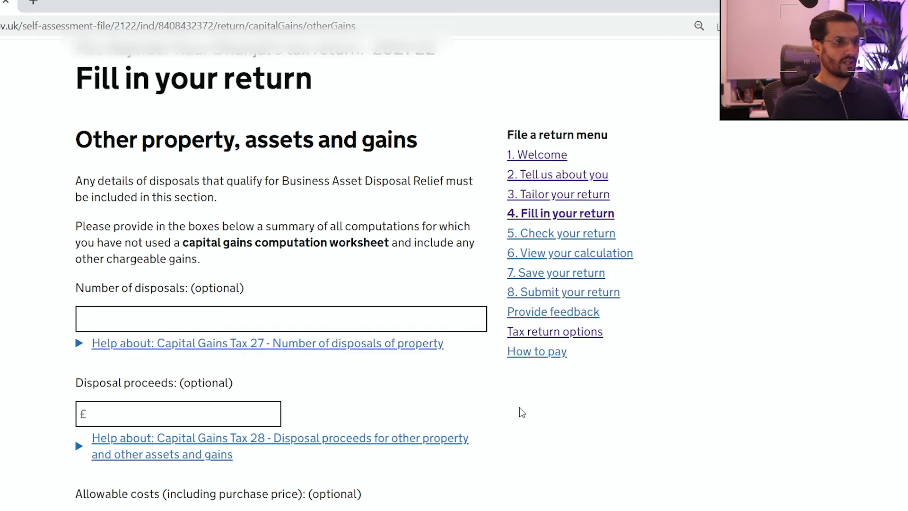
# Enter 1 disposal with £35,000 proceeds, £8,500 allowable costs and £26,500 gains.
pyautogui.scroll(-2, 511, 409)
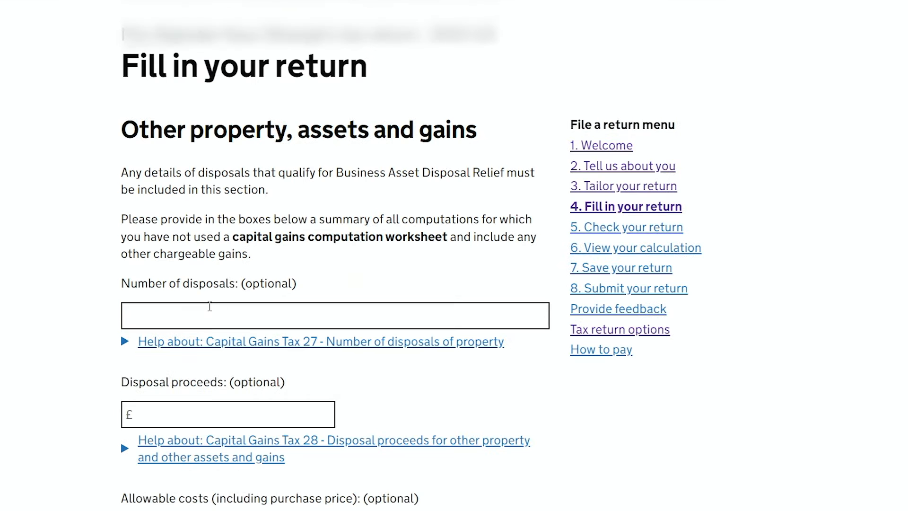
pyautogui.click(209, 306)
pyautogui.write('1')
pyautogui.click(206, 405)
pyautogui.scroll(-3, 211, 393)
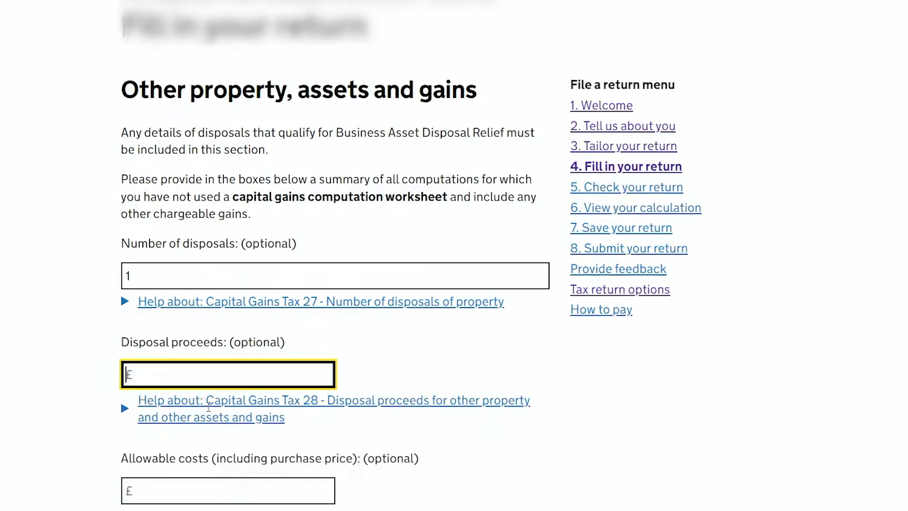
pyautogui.write('35000')
pyautogui.click(214, 386)
pyautogui.write('8500')
pyautogui.scroll(-2, 184, 454)
pyautogui.click(203, 452)
pyautogui.write('26500')
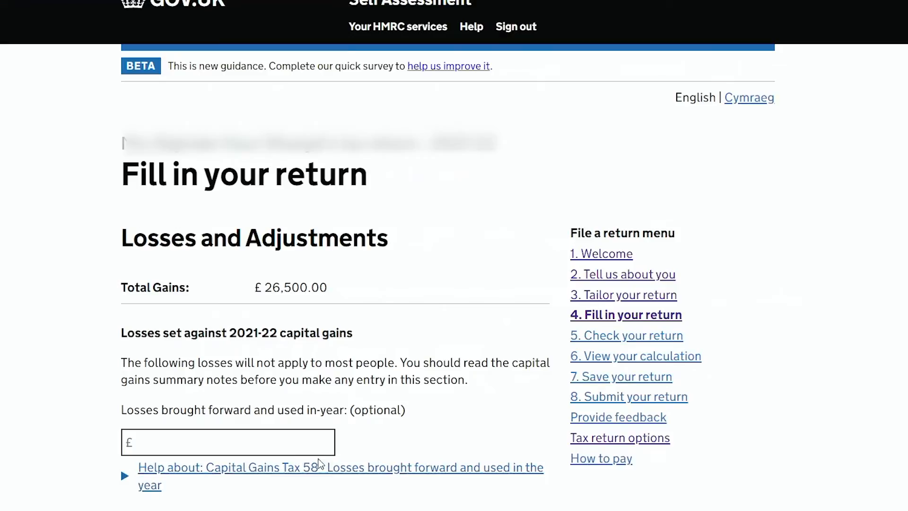
# Leave losses and adjustments blank and save the capital gains page.
pyautogui.scroll(-3, 300, 462)
pyautogui.scroll(-2, 301, 462)
pyautogui.scroll(-12, 301, 463)
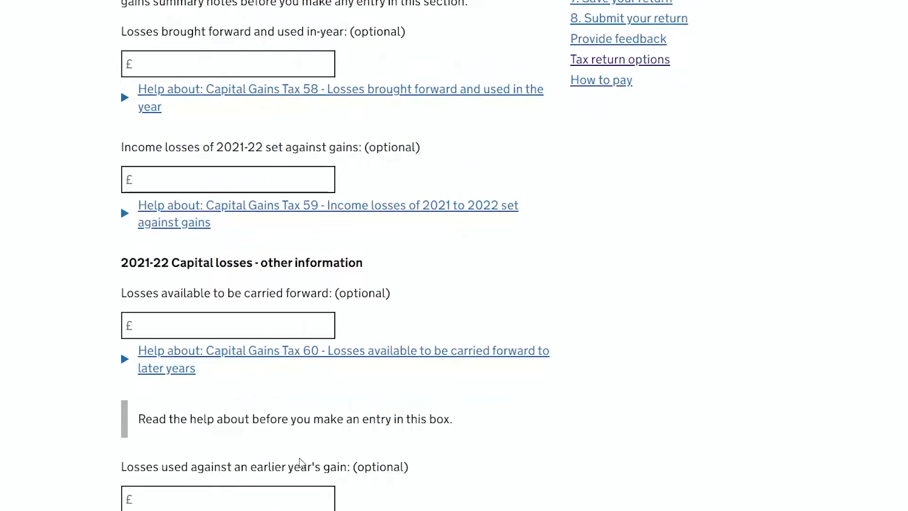
pyautogui.scroll(-13, 300, 457)
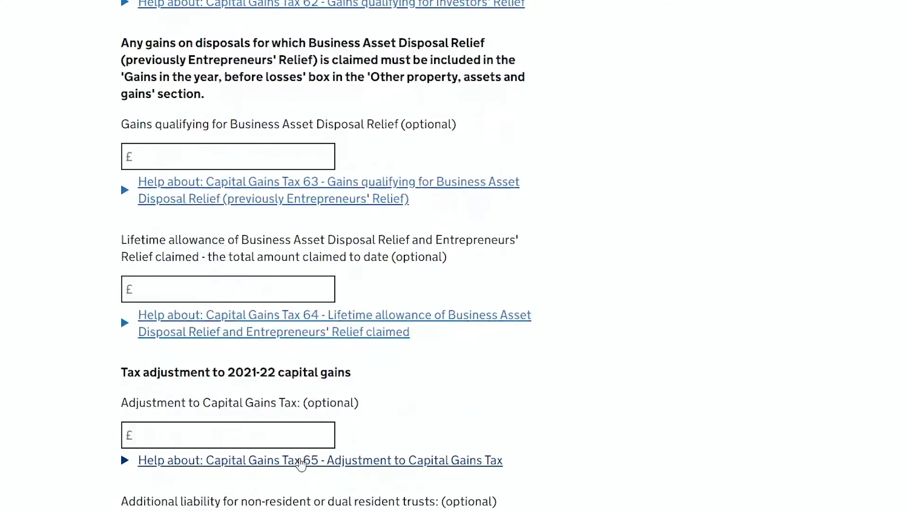
pyautogui.click(189, 415)
pyautogui.scroll(-8, 281, 417)
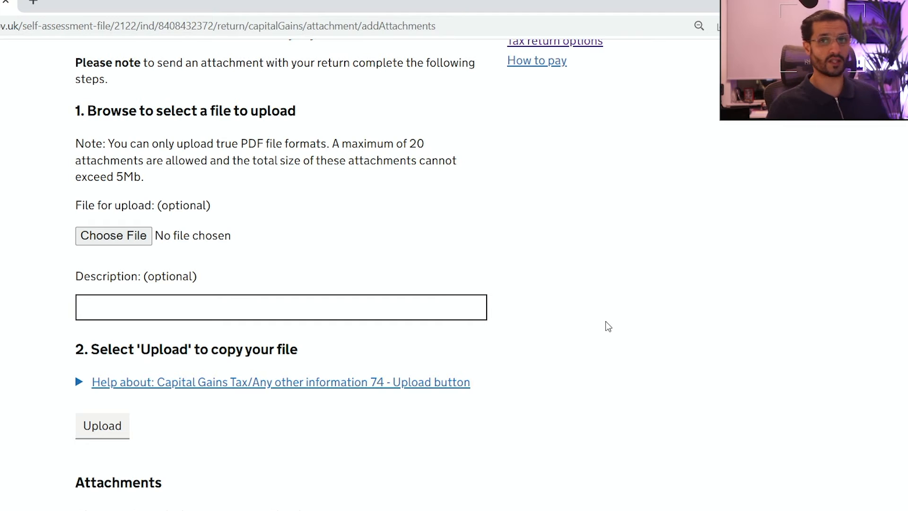
# Skip the PDF attachment and add the note 'I disposed of crypto bitcoin x4 at £35k'.
pyautogui.click(90, 236)
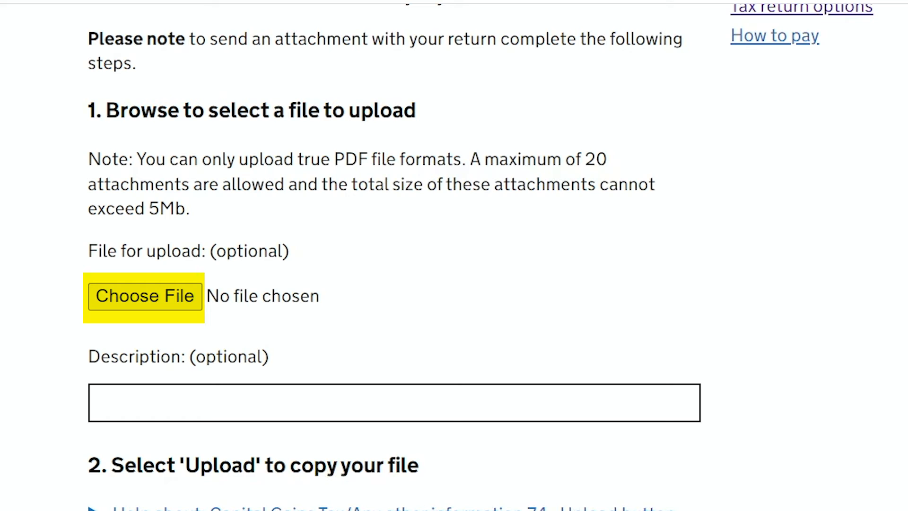
pyautogui.scroll(-2, 395, 256)
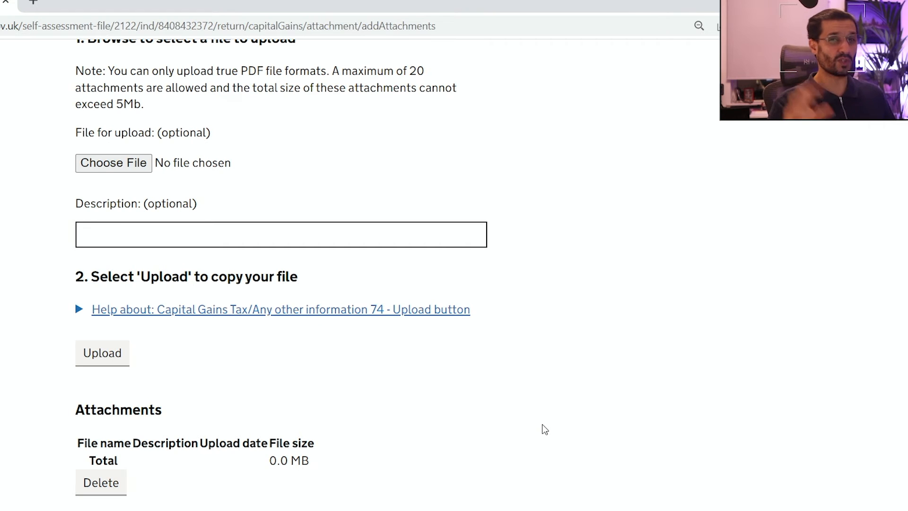
pyautogui.scroll(2, 545, 429)
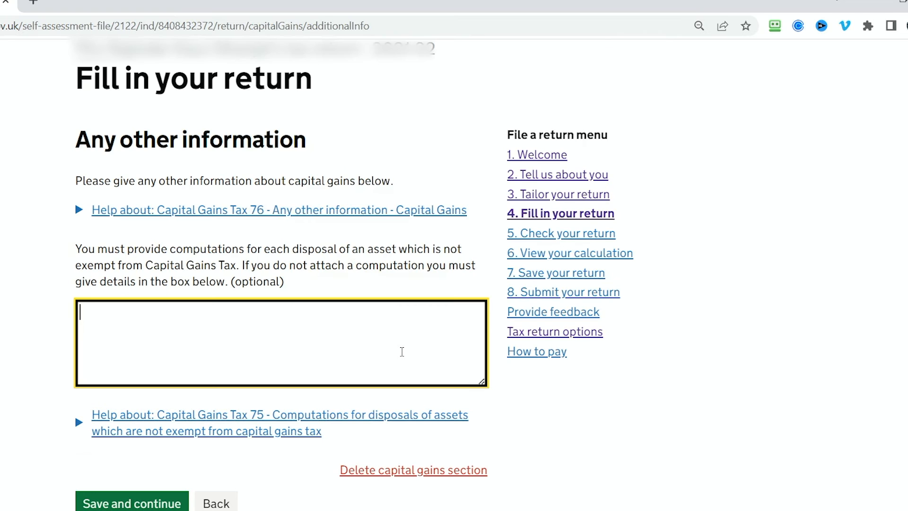
pyautogui.write('I disposed of c')
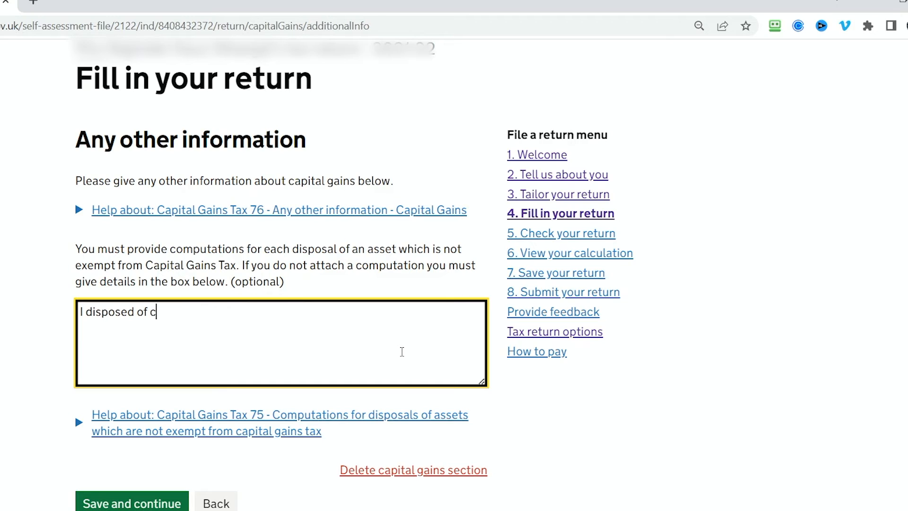
pyautogui.write('rypto bitcoin x')
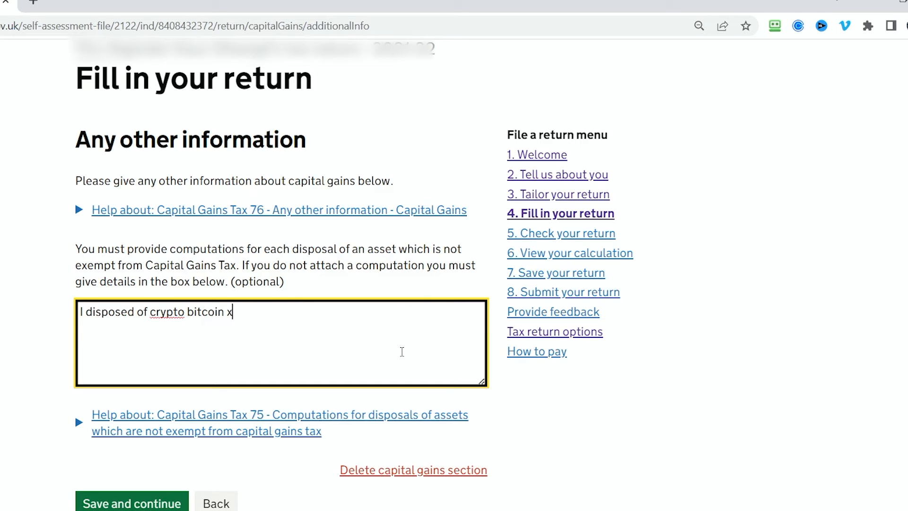
pyautogui.write('4 at £25')
pyautogui.press('BackSpace')
pyautogui.press('BackSpace')
pyautogui.write('35k')
pyautogui.click(161, 502)
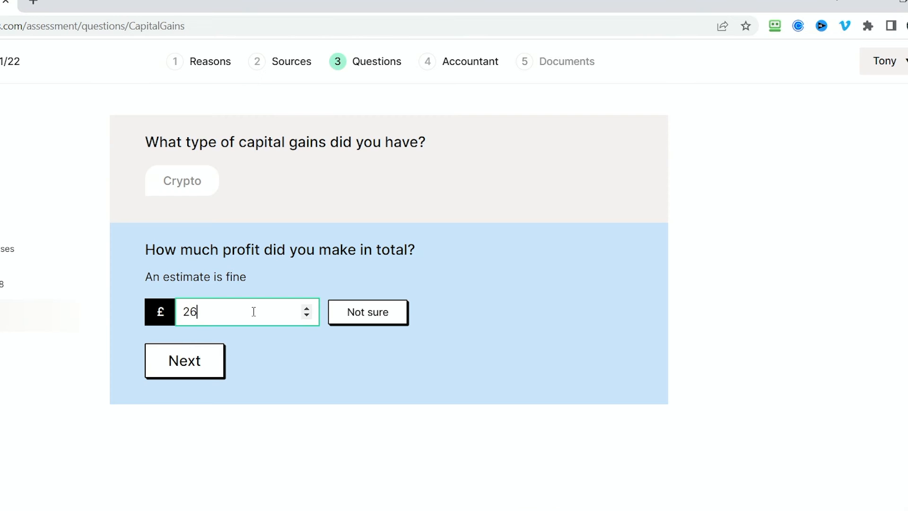
# Report £26,500 crypto profit with records held, commenting 'Disposed of Bitcoin Crypto total proceeds £35k'.
pyautogui.write('500')
pyautogui.click(199, 352)
pyautogui.click(220, 356)
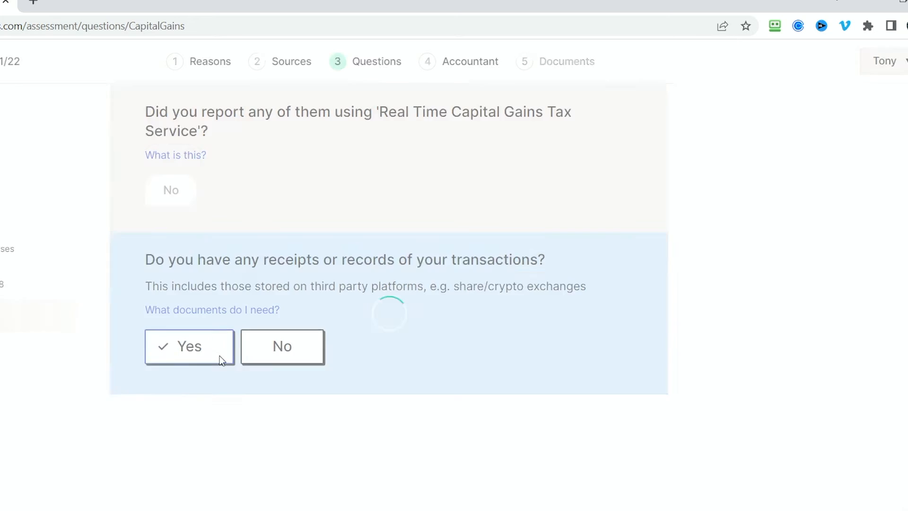
pyautogui.click(229, 315)
pyautogui.write('Disposed of')
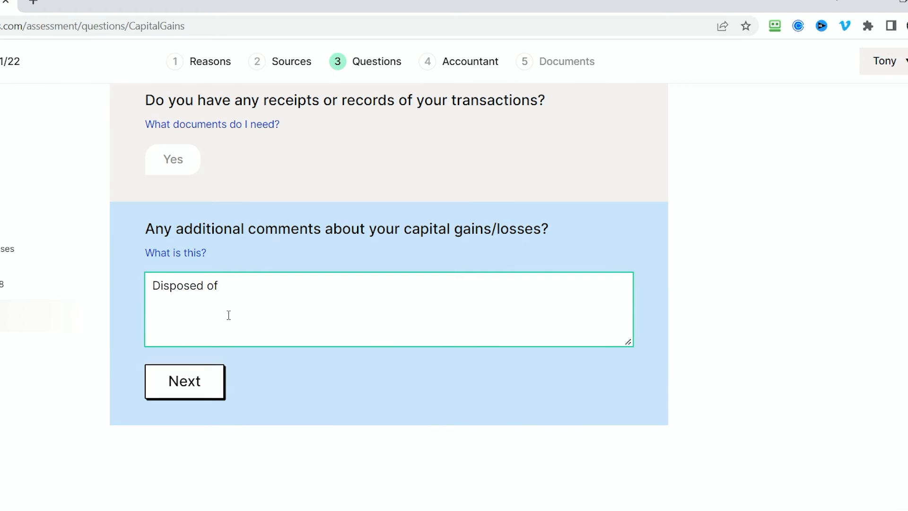
pyautogui.write(' Bitcoin Crypto total procee')
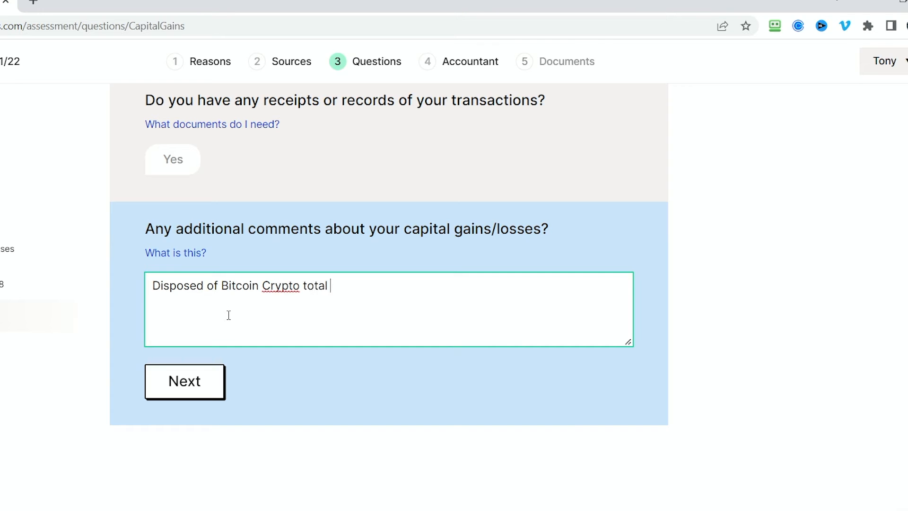
pyautogui.write('ds £35k')
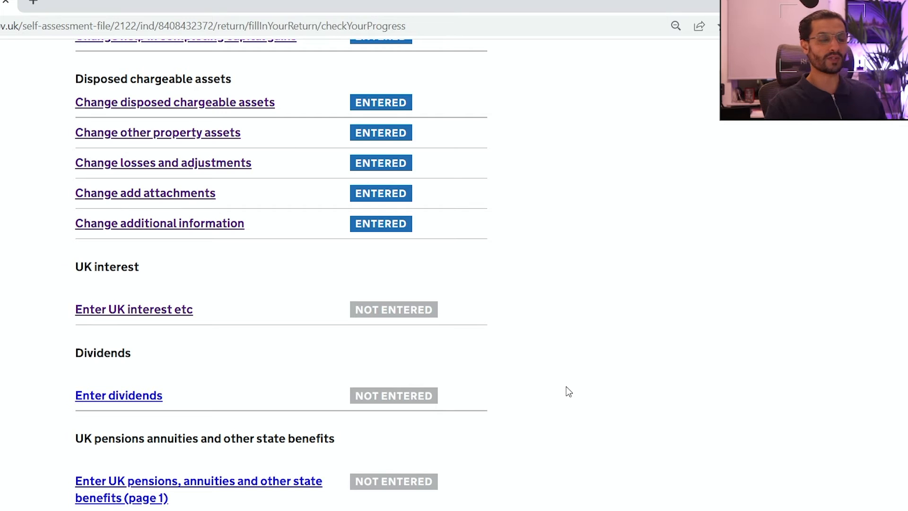
# Record £2,000 of untaxed UK interest in the UK interest section and save it.
pyautogui.click(150, 312)
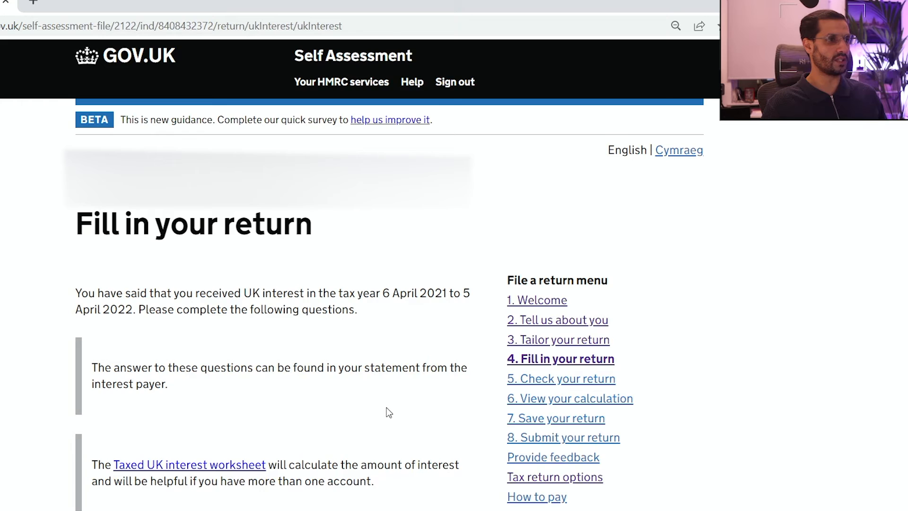
pyautogui.scroll(-5, 387, 411)
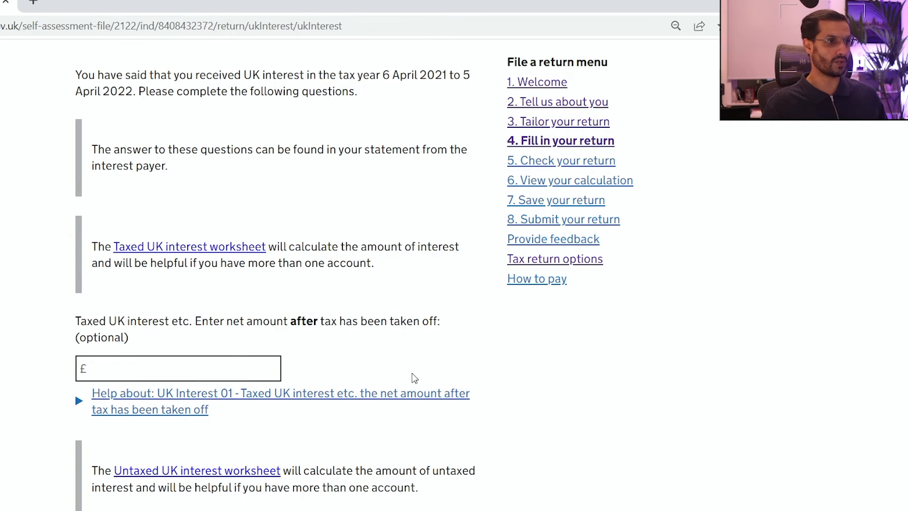
pyautogui.scroll(-3, 361, 388)
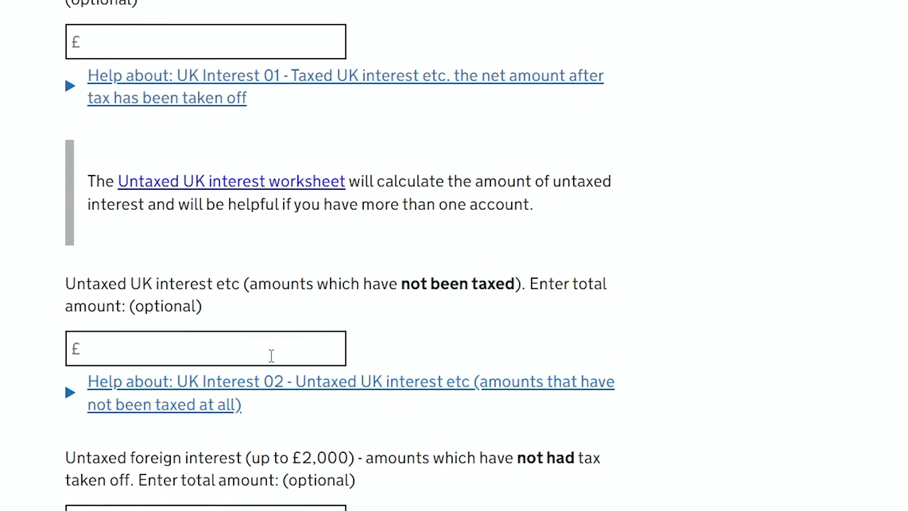
pyautogui.click(200, 330)
pyautogui.write('2000')
pyautogui.click(724, 498)
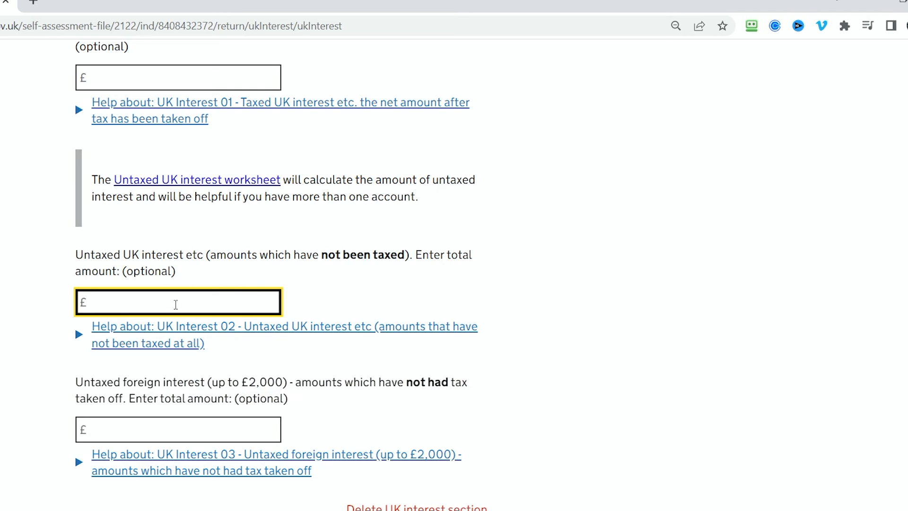
pyautogui.scroll(-2, 557, 426)
pyautogui.click(140, 468)
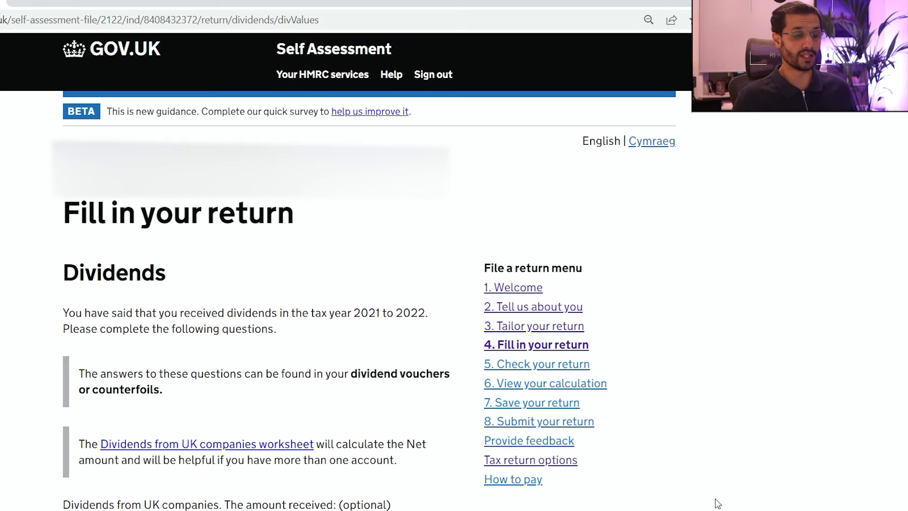
# Check the Dividends page shows £5,000.00 from UK companies, with other boxes left empty.
pyautogui.scroll(-4, 718, 504)
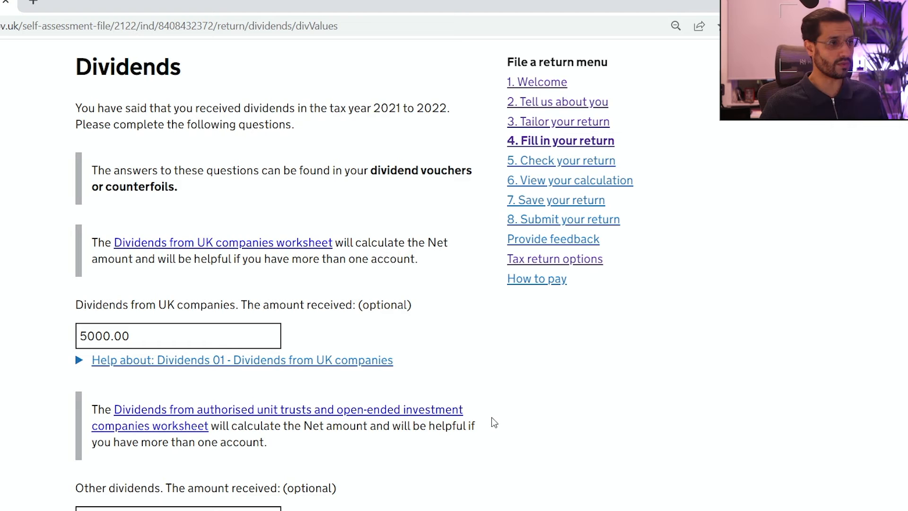
pyautogui.scroll(-2, 419, 388)
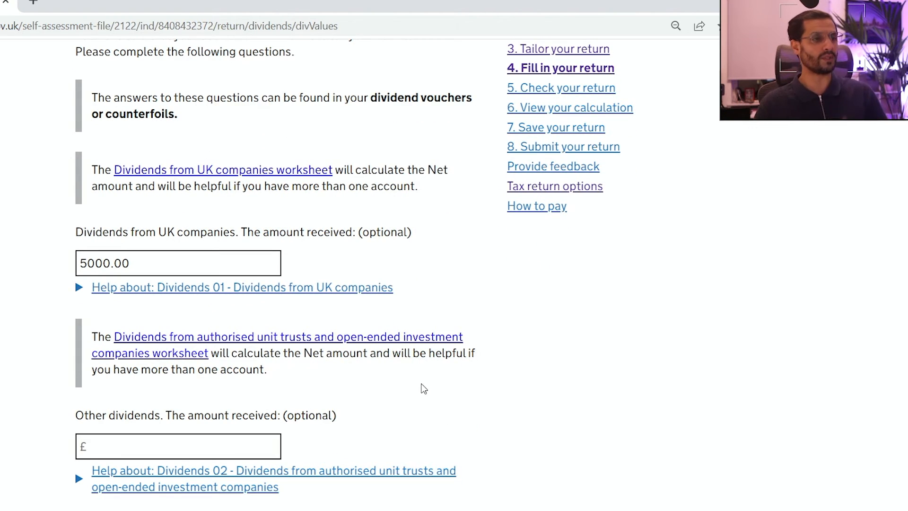
pyautogui.moveTo(150, 263); pyautogui.dragTo(59, 266)
pyautogui.click(509, 287)
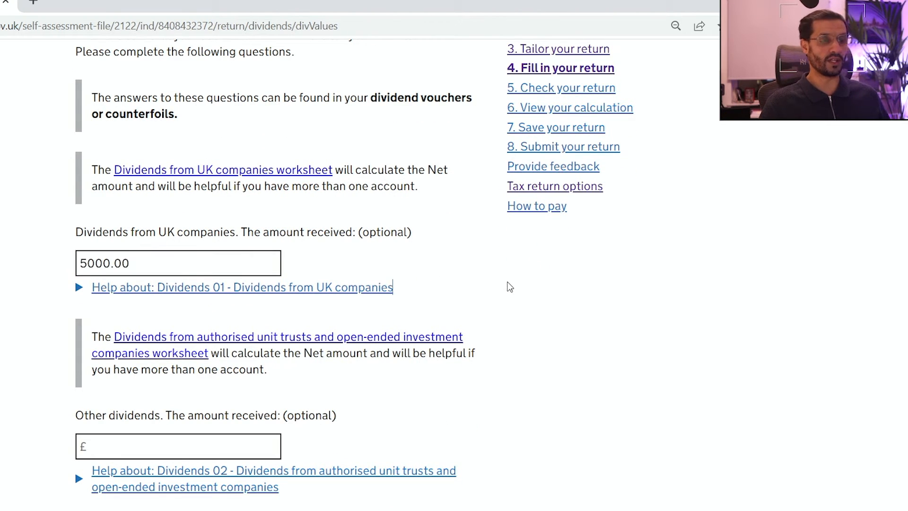
pyautogui.scroll(-2, 489, 268)
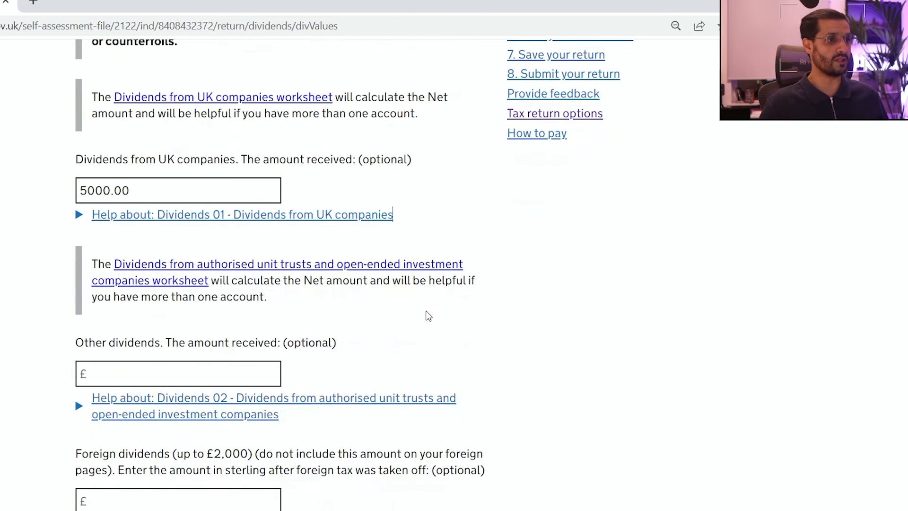
pyautogui.scroll(-2, 544, 395)
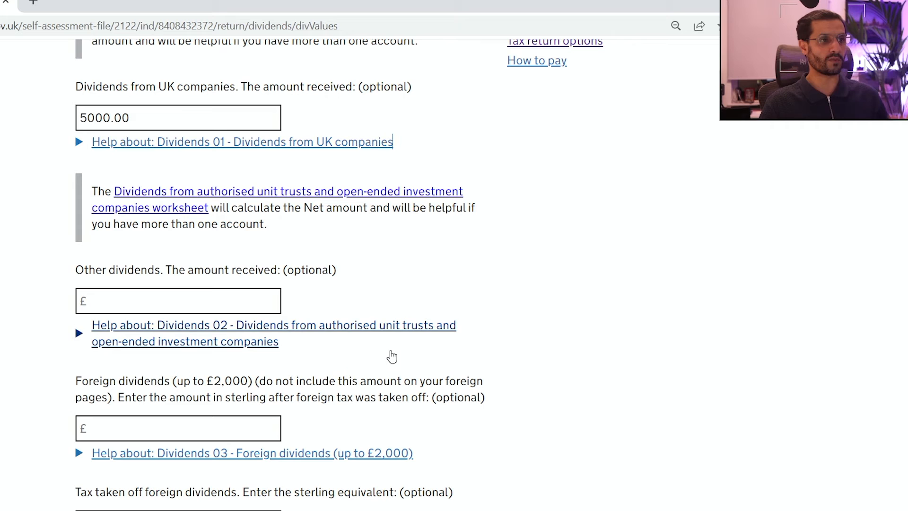
pyautogui.scroll(2, 503, 326)
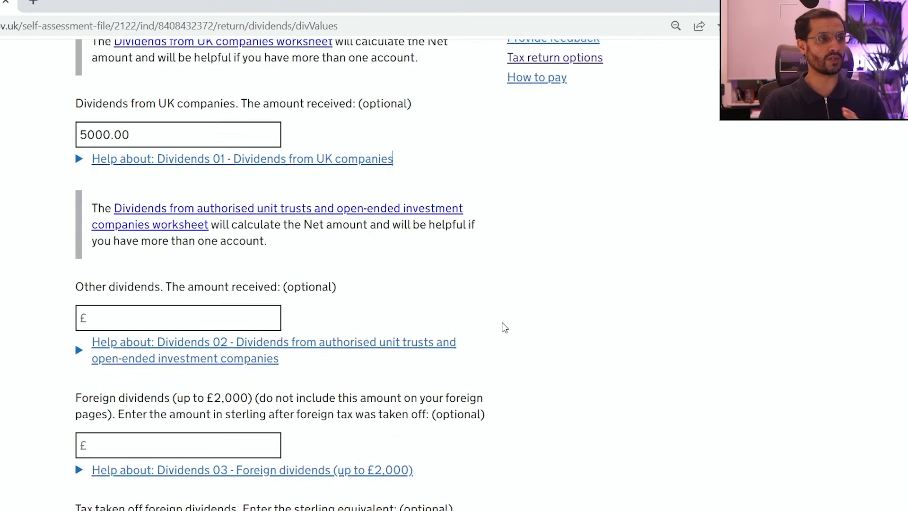
pyautogui.scroll(-4, 504, 328)
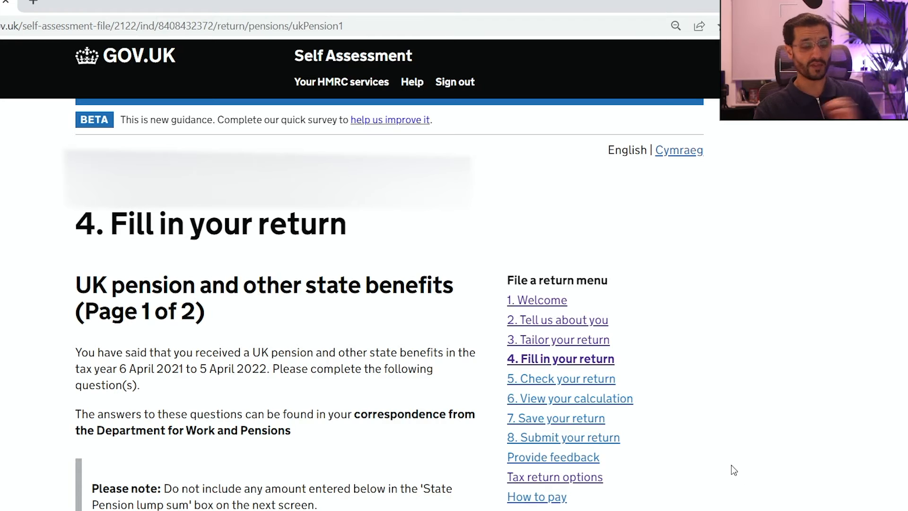
# Accept the UK pension entries of 7072.41 income and 696.60 tax taken off, then review page 2.
pyautogui.scroll(-5, 517, 431)
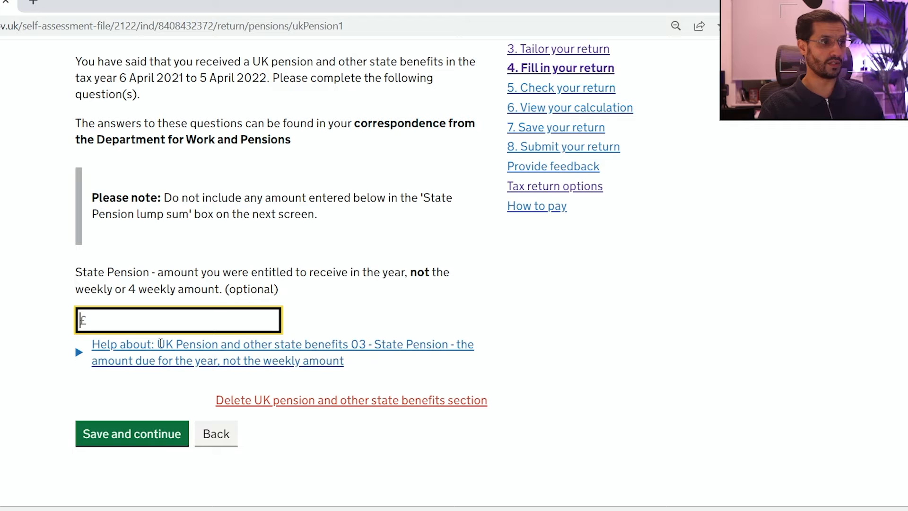
pyautogui.click(160, 446)
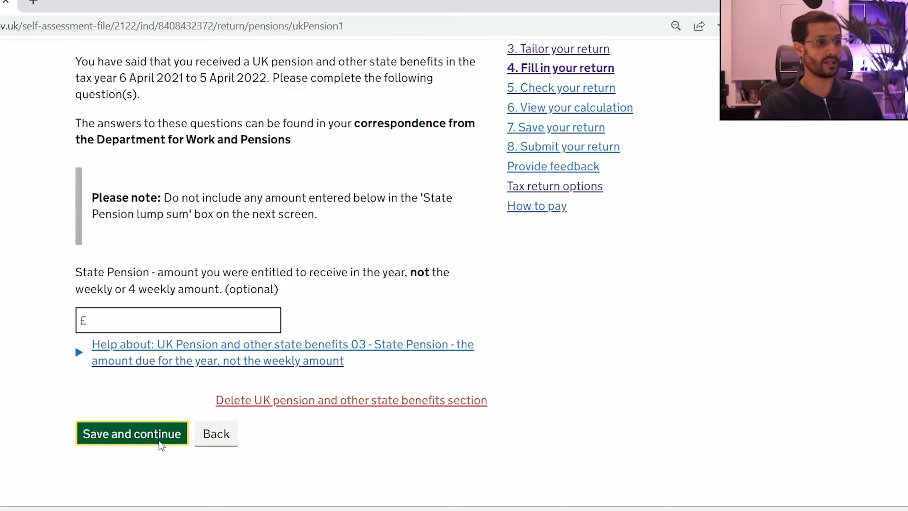
pyautogui.scroll(-4, 344, 397)
pyautogui.scroll(-2, 344, 397)
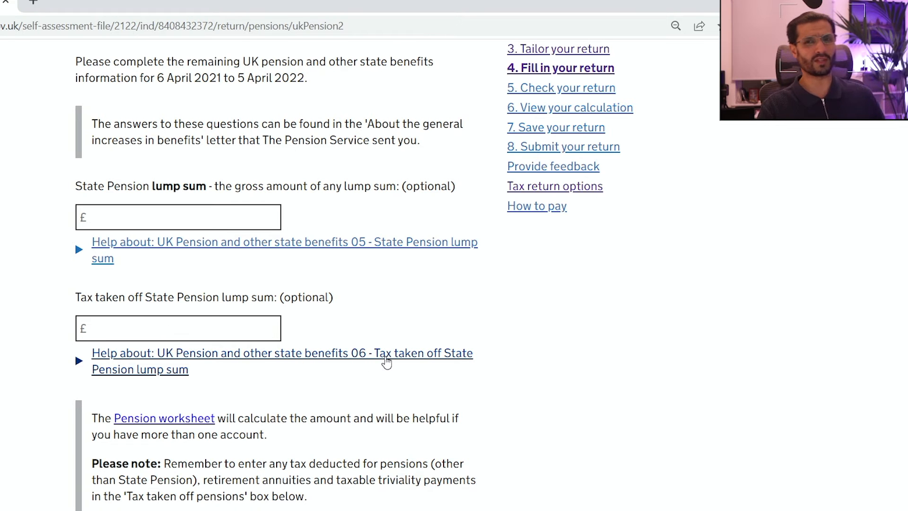
pyautogui.scroll(-5, 313, 356)
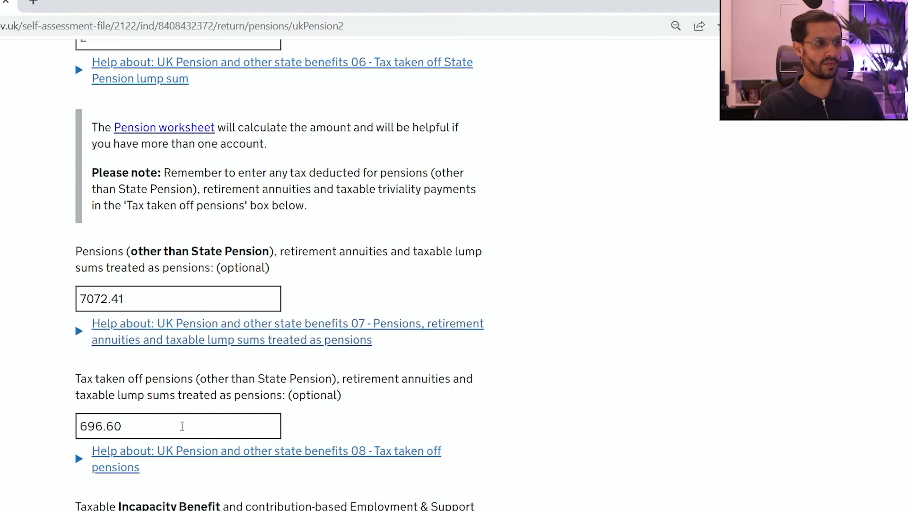
pyautogui.scroll(-3, 440, 445)
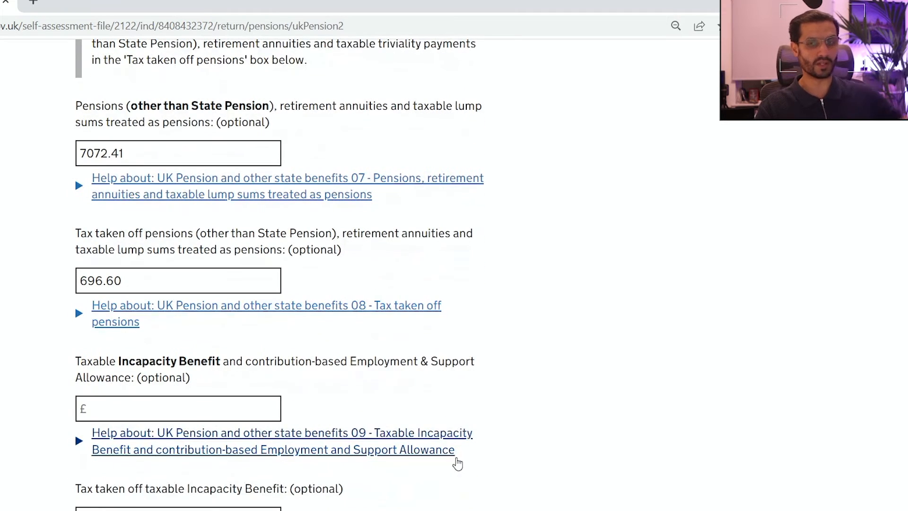
pyautogui.scroll(-2, 378, 440)
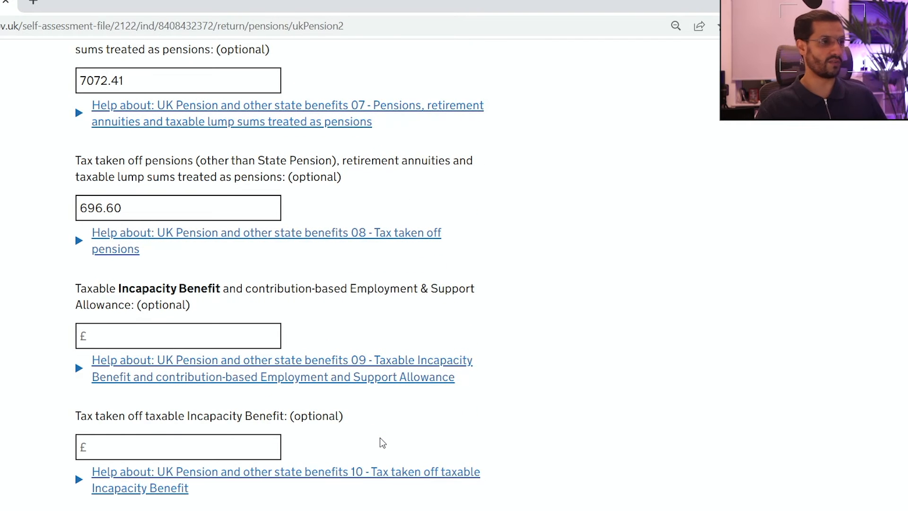
pyautogui.scroll(-2, 380, 438)
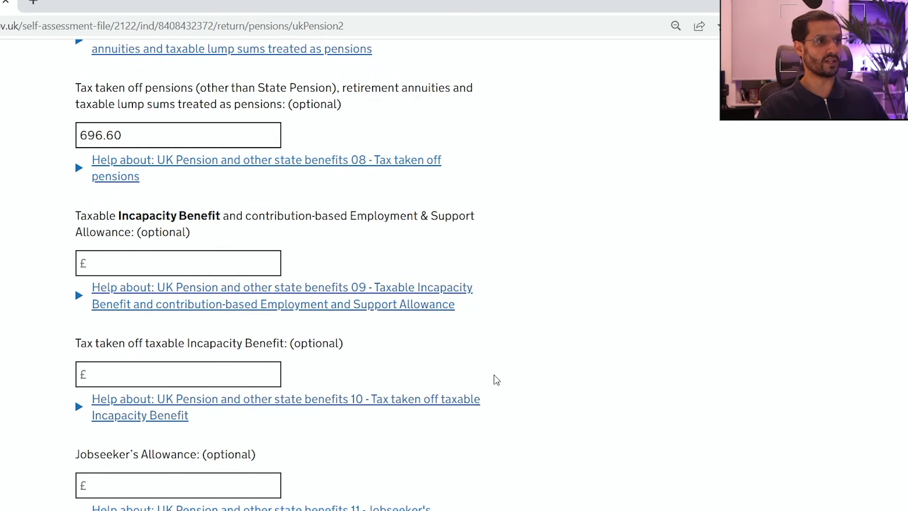
pyautogui.scroll(-4, 263, 383)
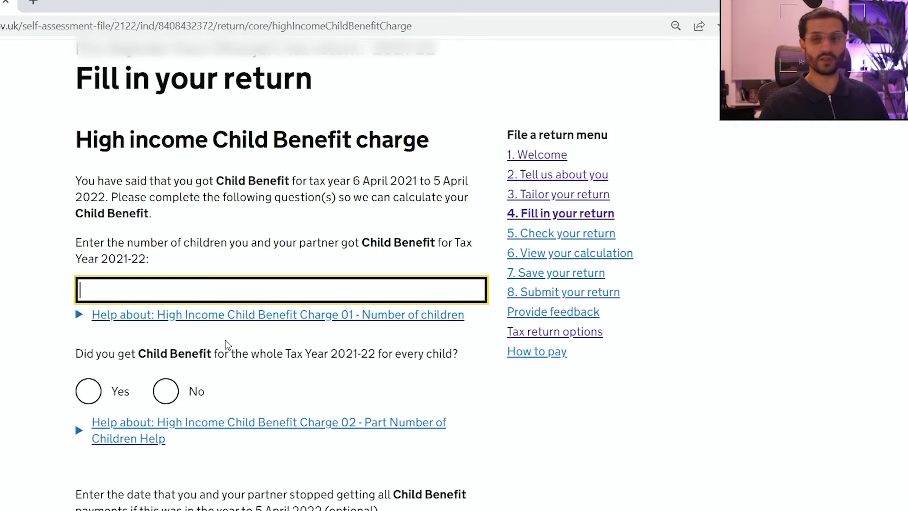
# Enter 1 child receiving Child Benefit all year and calculate the total Child Benefit.
pyautogui.write('1')
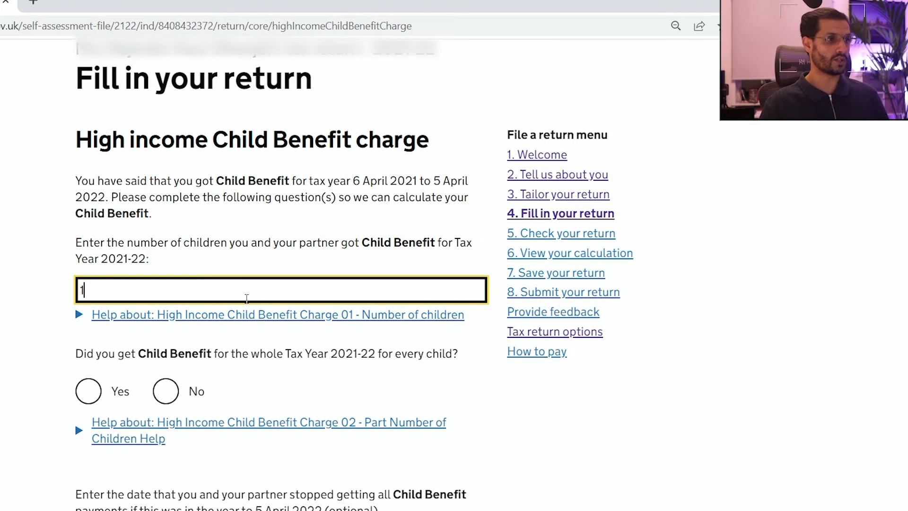
pyautogui.scroll(-2, 246, 298)
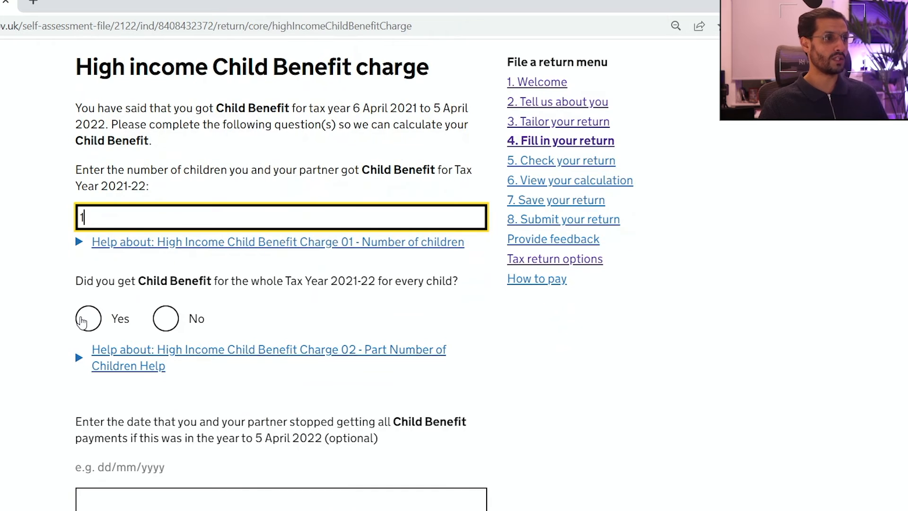
pyautogui.click(87, 319)
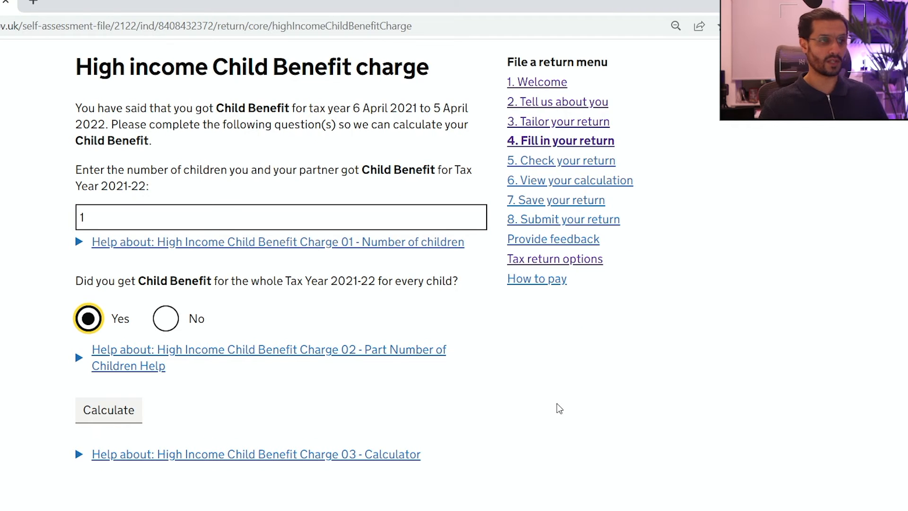
pyautogui.scroll(-2, 314, 379)
pyautogui.click(111, 348)
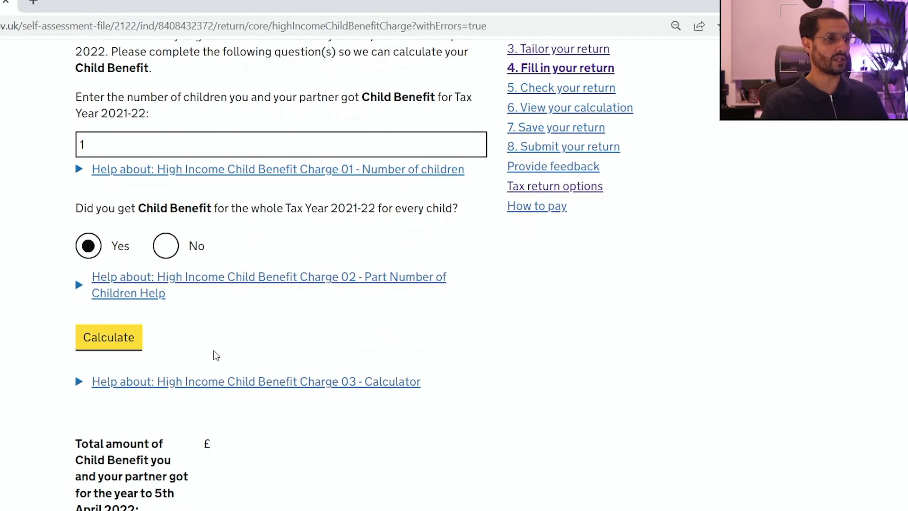
# Confirm the £1,099.00 Child Benefit total is correct and save the answers.
pyautogui.scroll(-4, 248, 366)
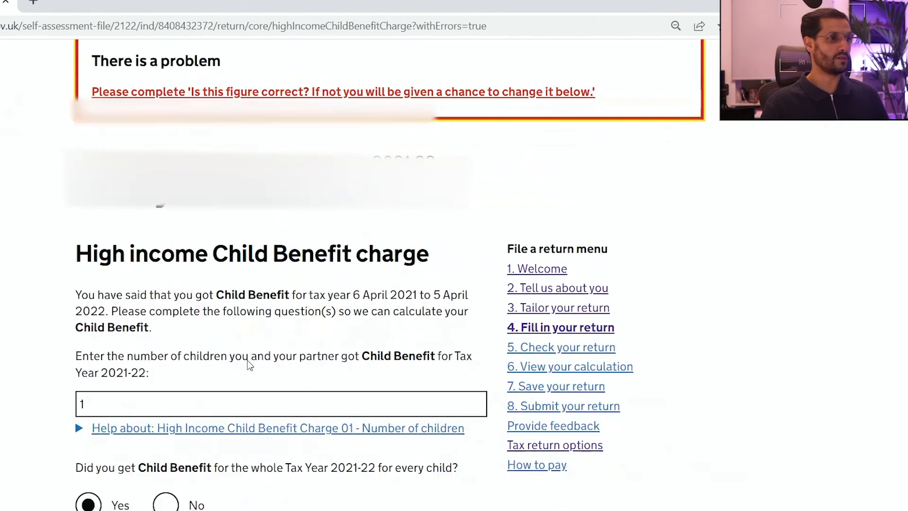
pyautogui.scroll(-10, 249, 365)
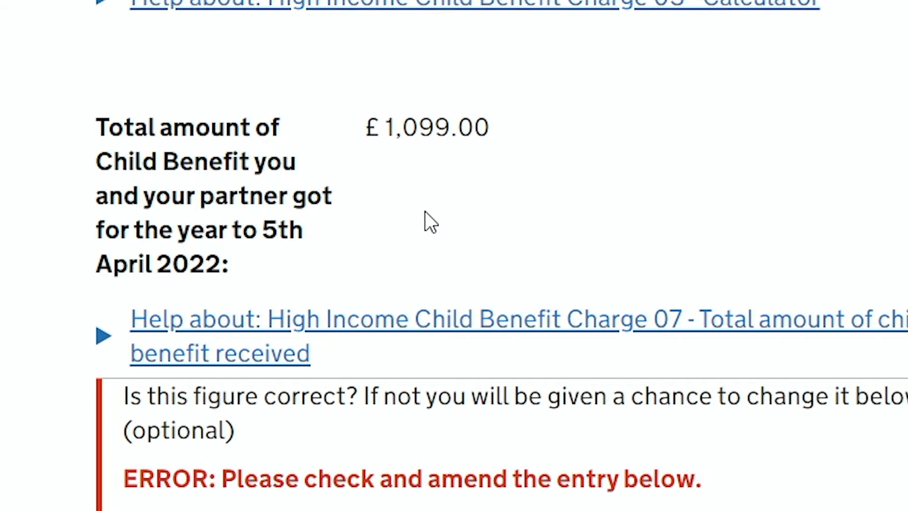
pyautogui.scroll(-2, 234, 317)
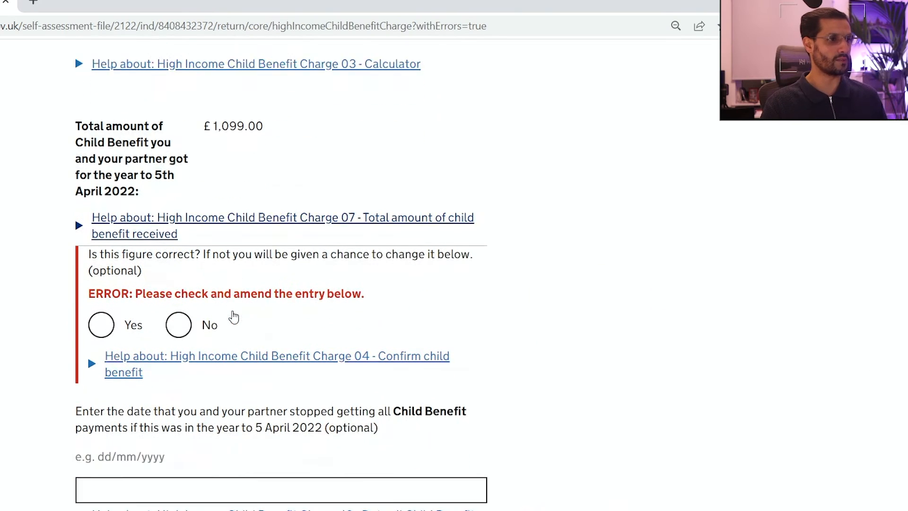
pyautogui.scroll(-2, 234, 317)
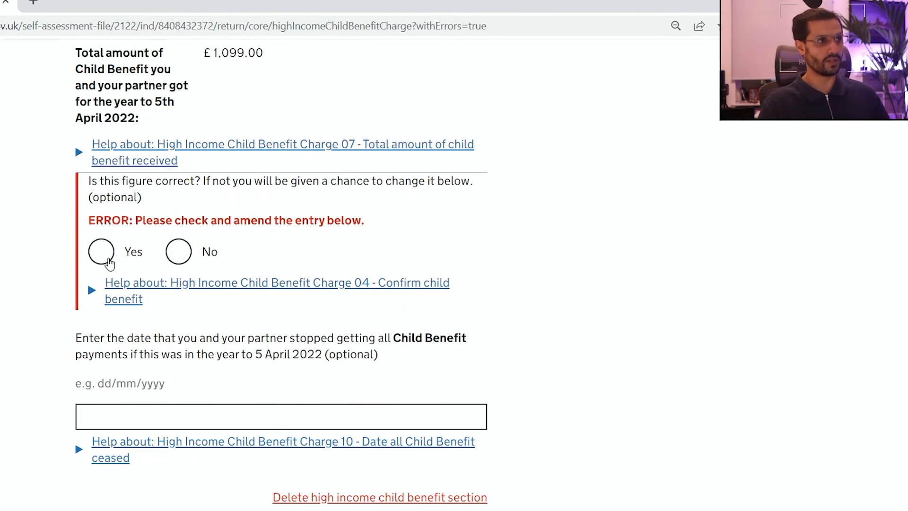
pyautogui.click(109, 260)
pyautogui.scroll(-2, 246, 397)
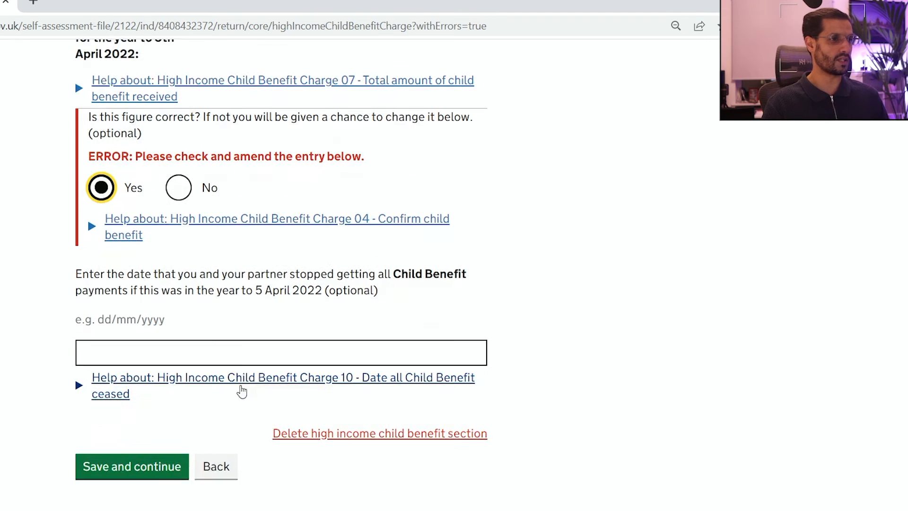
pyautogui.click(105, 470)
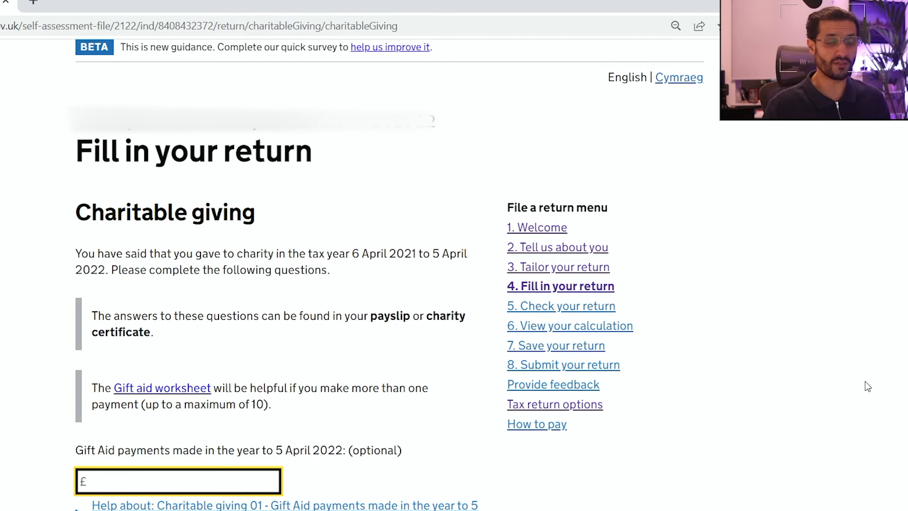
# Enter £1,000 of Gift Aid payments and save the Charitable giving page.
pyautogui.scroll(-2, 821, 379)
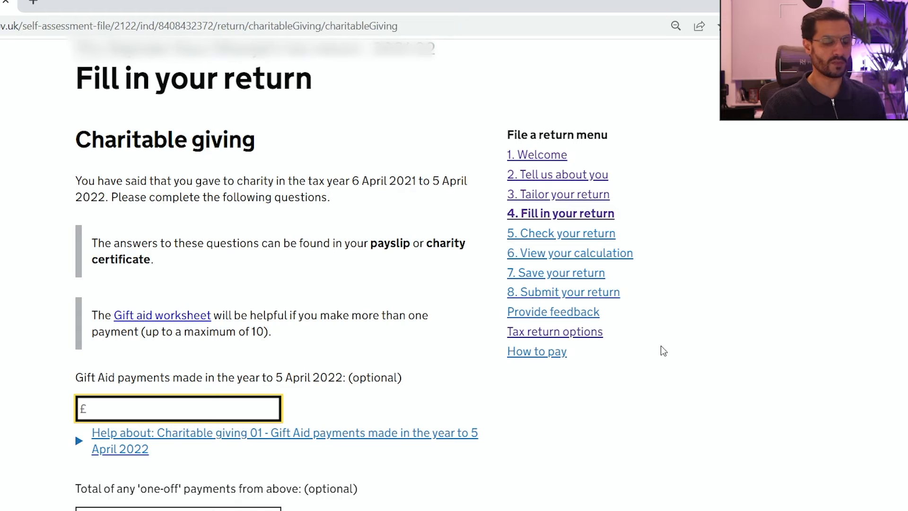
pyautogui.scroll(-1, 470, 327)
pyautogui.scroll(-1, 470, 327)
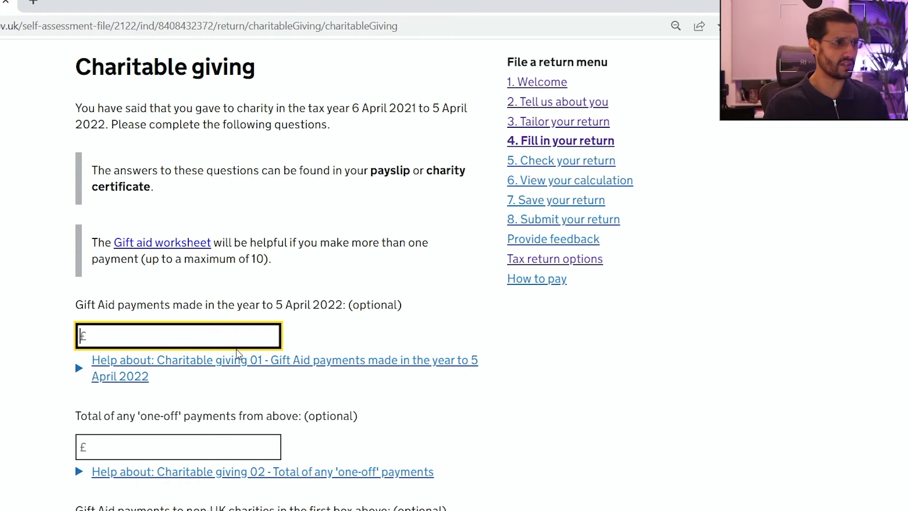
pyautogui.write('1000')
pyautogui.click(341, 398)
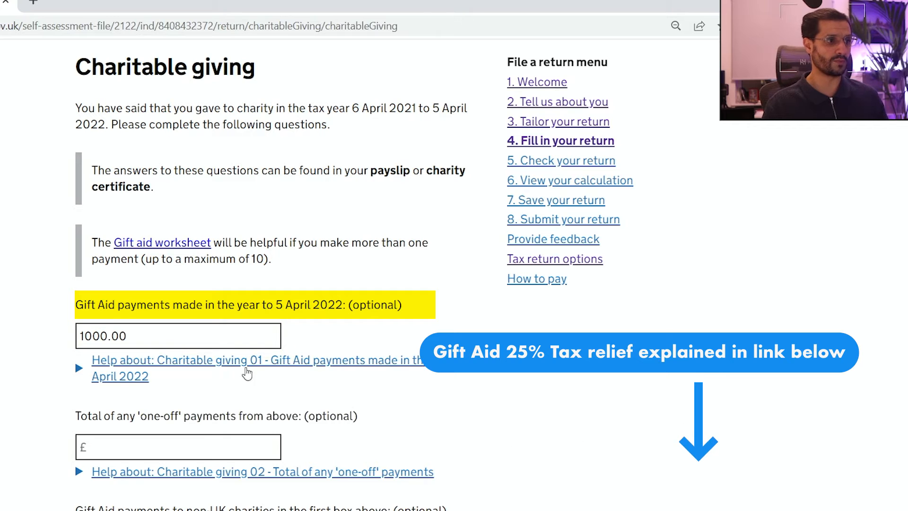
pyautogui.scroll(-3, 339, 394)
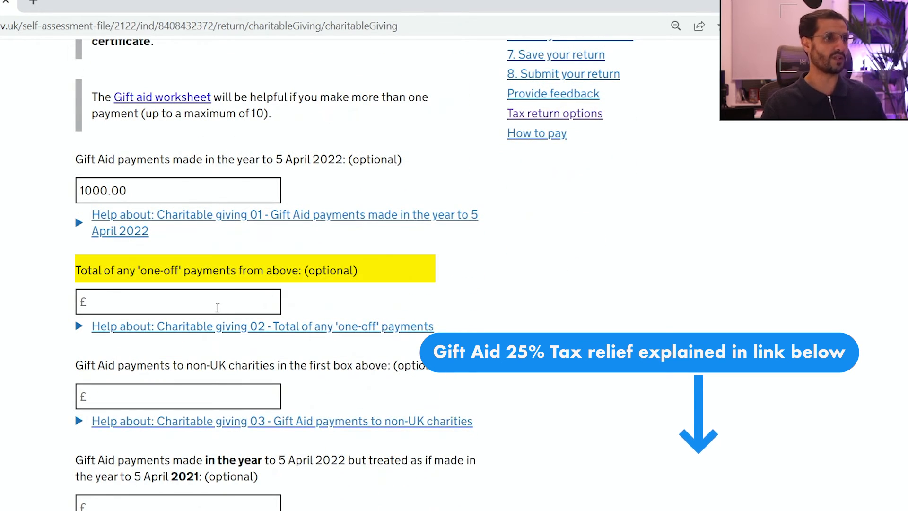
pyautogui.scroll(-1, 205, 341)
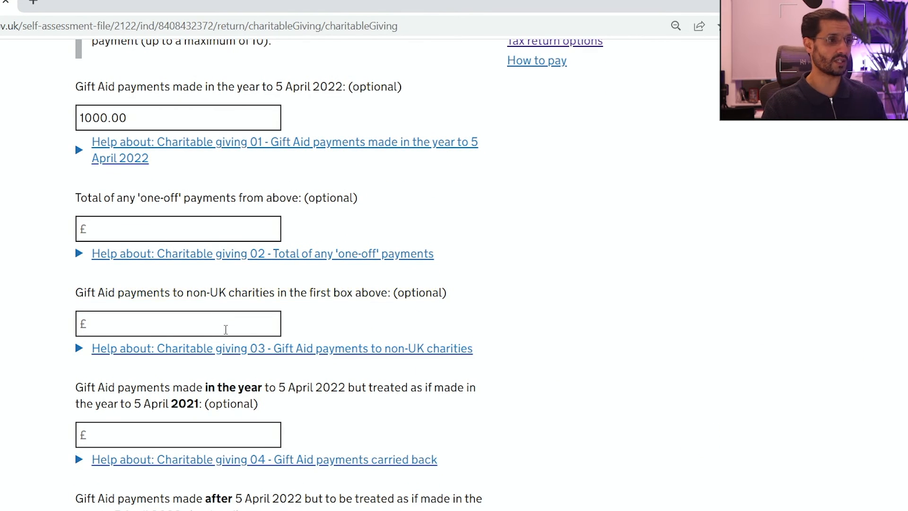
pyautogui.scroll(-1, 225, 329)
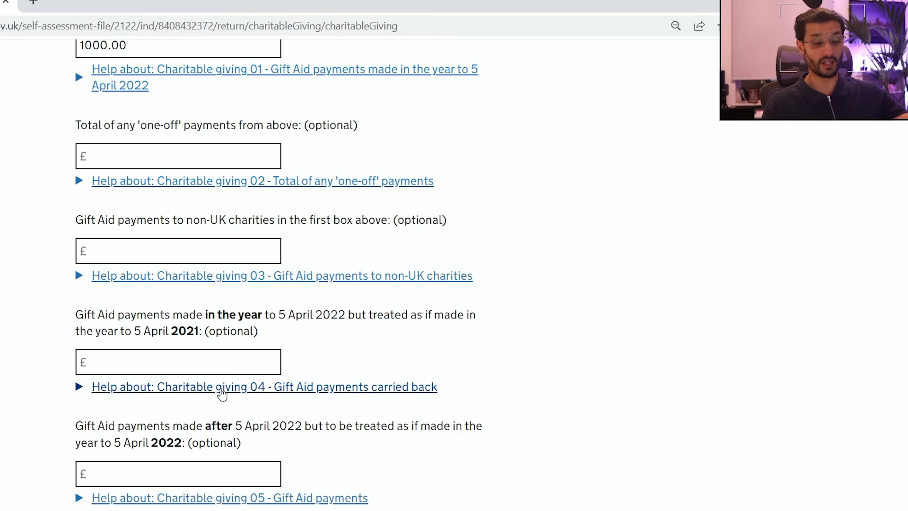
pyautogui.scroll(-5, 218, 382)
pyautogui.click(121, 510)
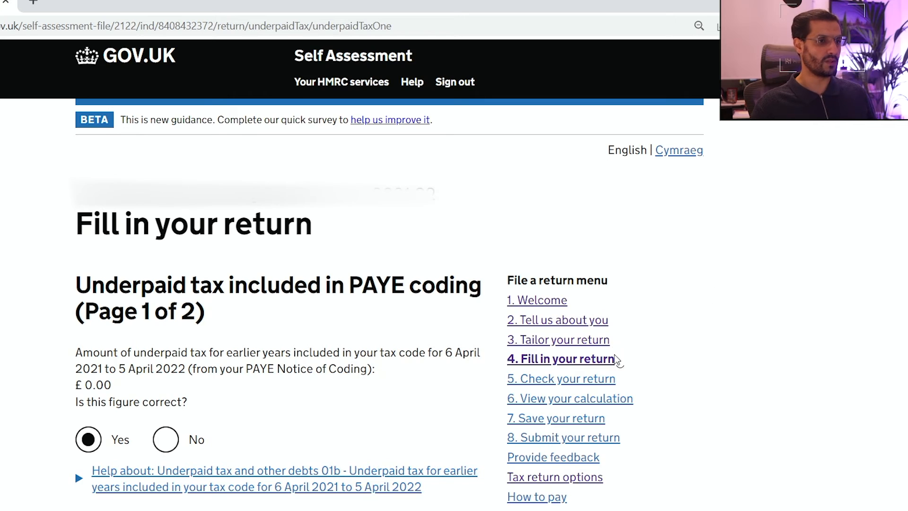
# Accept £0.00 on both Underpaid tax in PAYE coding pages and leave other debts at 0.00.
pyautogui.scroll(-2, 684, 395)
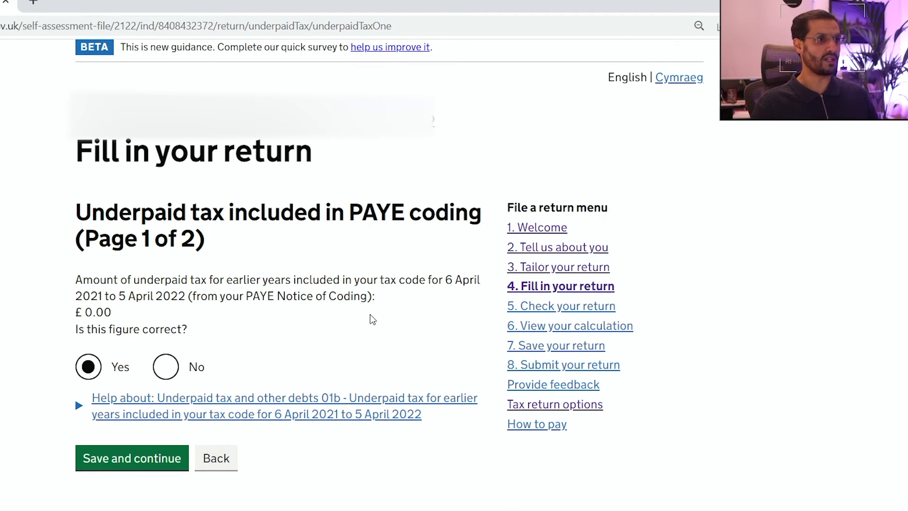
pyautogui.scroll(-2, 330, 318)
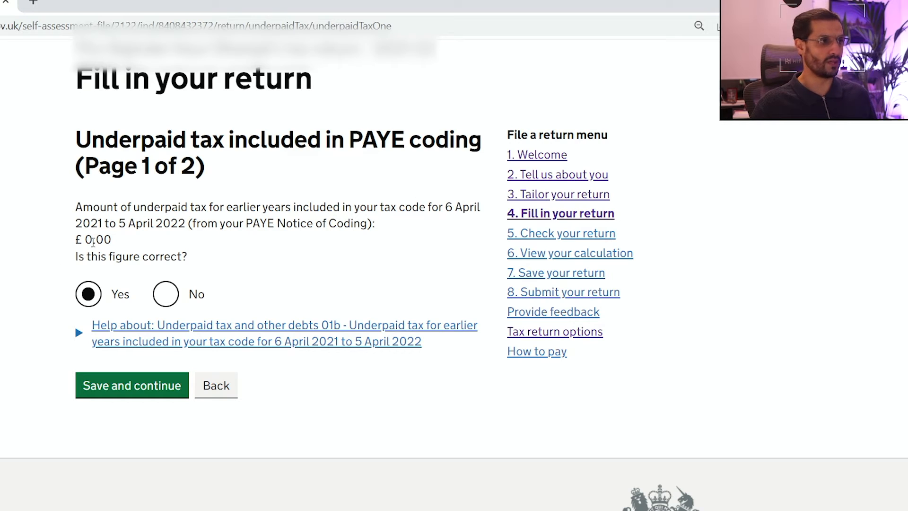
pyautogui.click(121, 395)
pyautogui.scroll(-3, 122, 389)
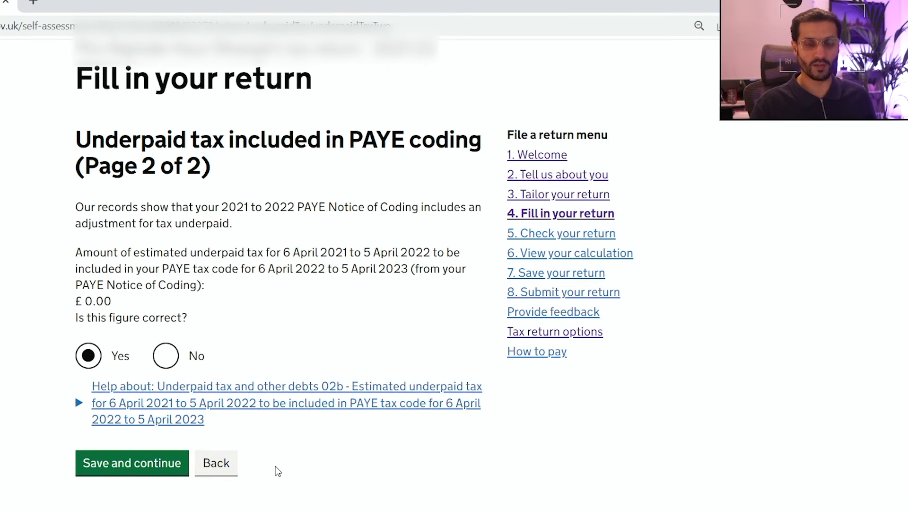
pyautogui.click(137, 468)
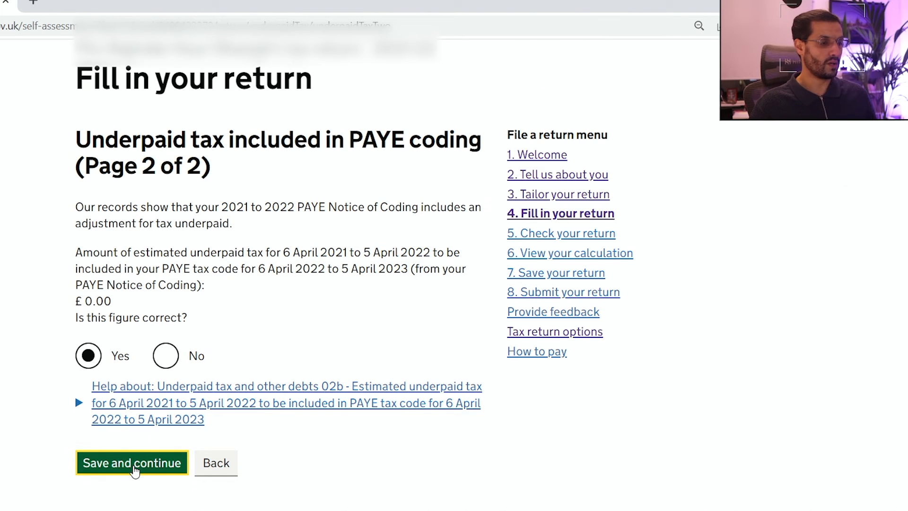
pyautogui.scroll(-2, 238, 424)
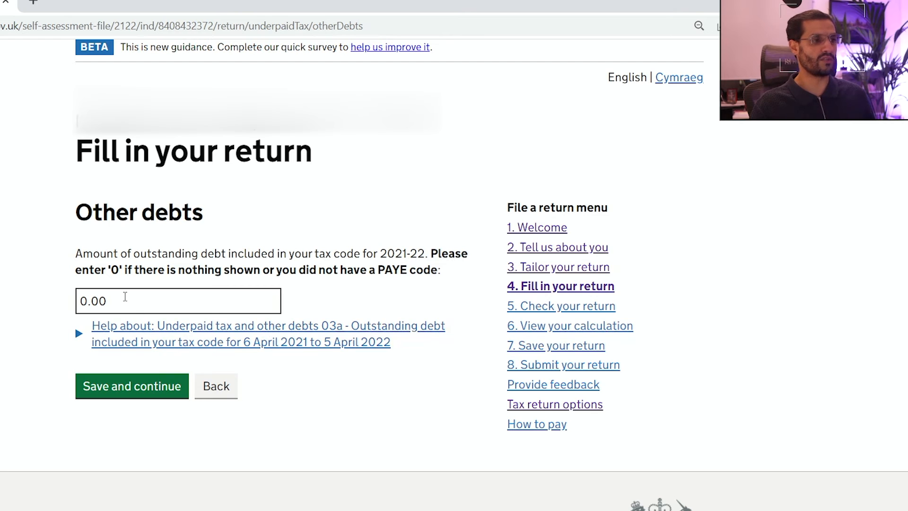
pyautogui.click(134, 394)
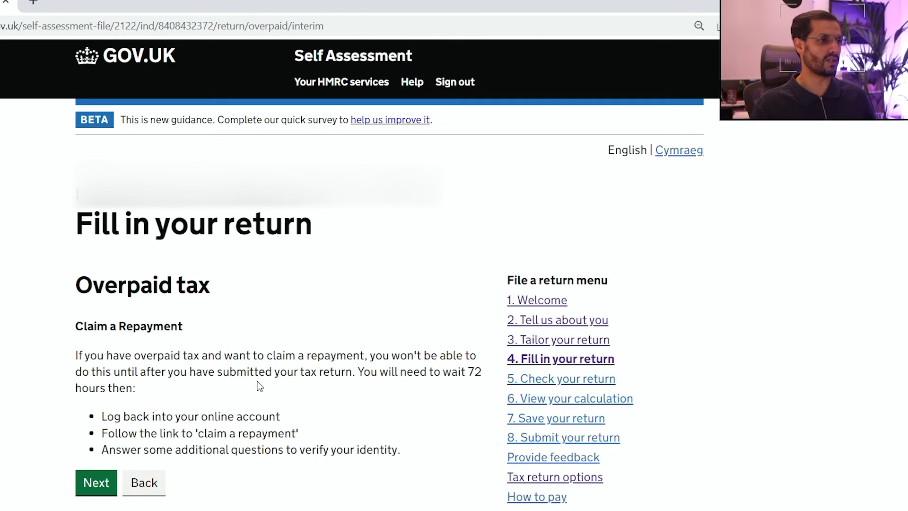
# Move past the Overpaid tax repayment notice to the 'If you have not paid enough tax' page.
pyautogui.scroll(-2, 254, 379)
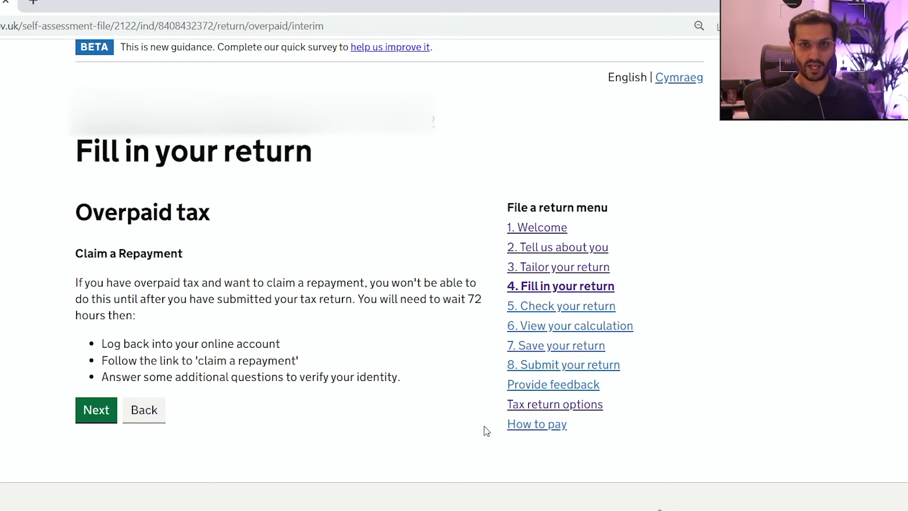
pyautogui.click(83, 410)
pyautogui.scroll(-3, 379, 404)
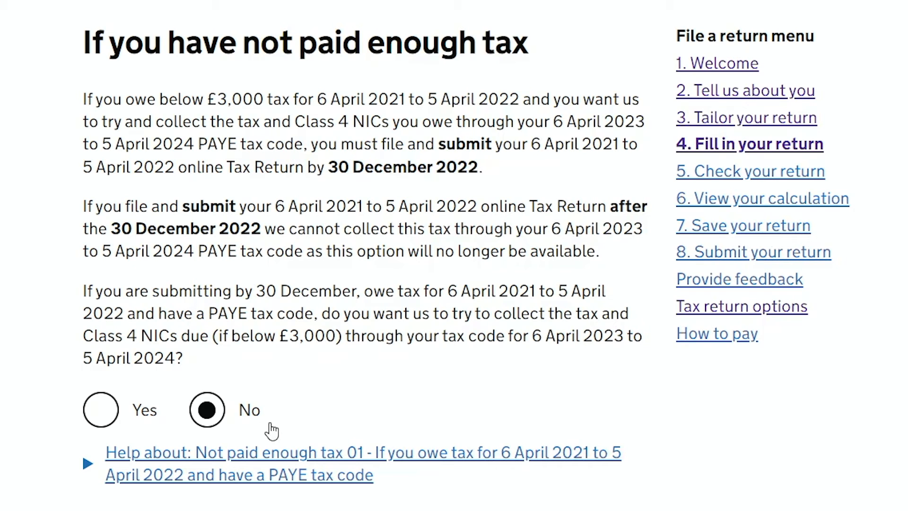
# Answer No to collecting 2021-22 unpaid tax through the PAYE tax code and continue.
pyautogui.click(122, 419)
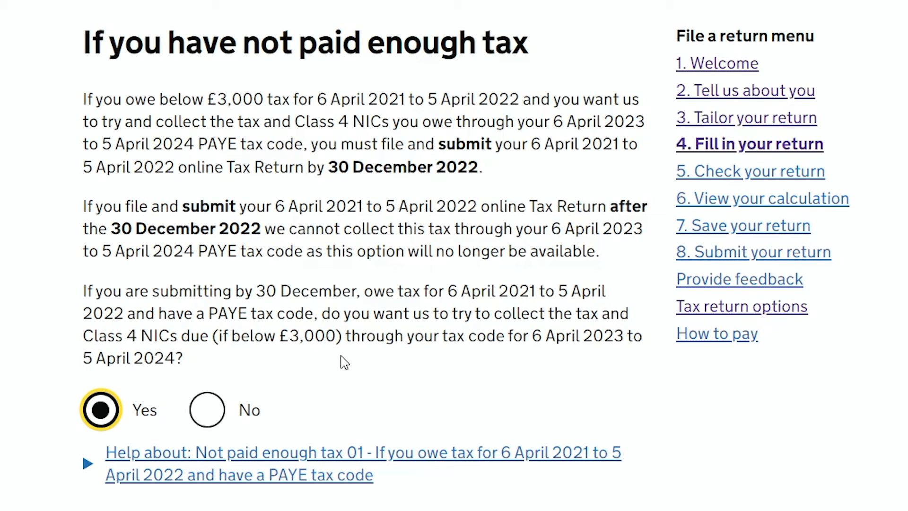
pyautogui.click(239, 412)
pyautogui.scroll(-2, 436, 428)
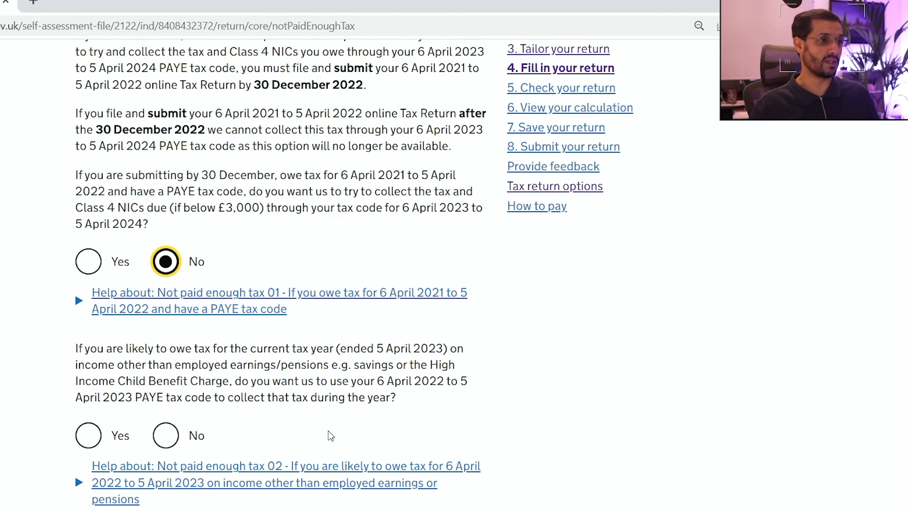
pyautogui.scroll(-2, 331, 436)
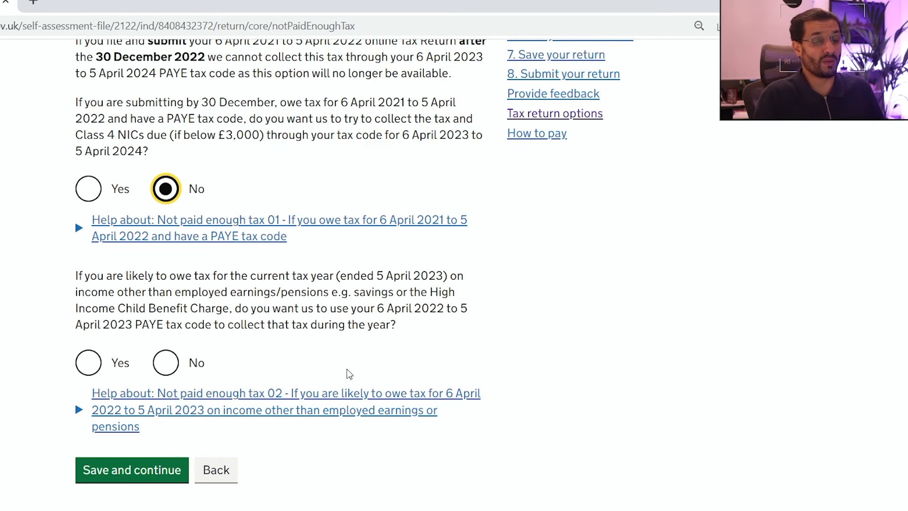
pyautogui.click(220, 474)
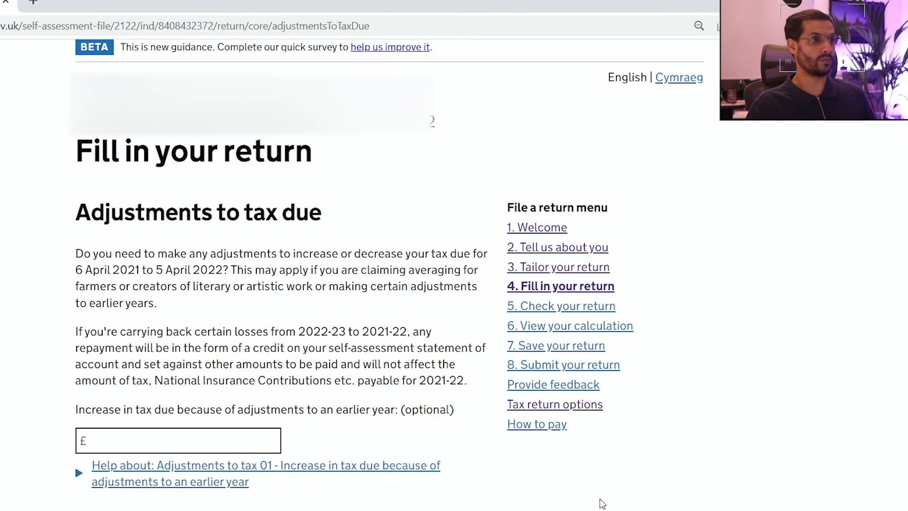
# Leave the tax adjustments blank and confirm no provisional figures.
pyautogui.scroll(-3, 330, 314)
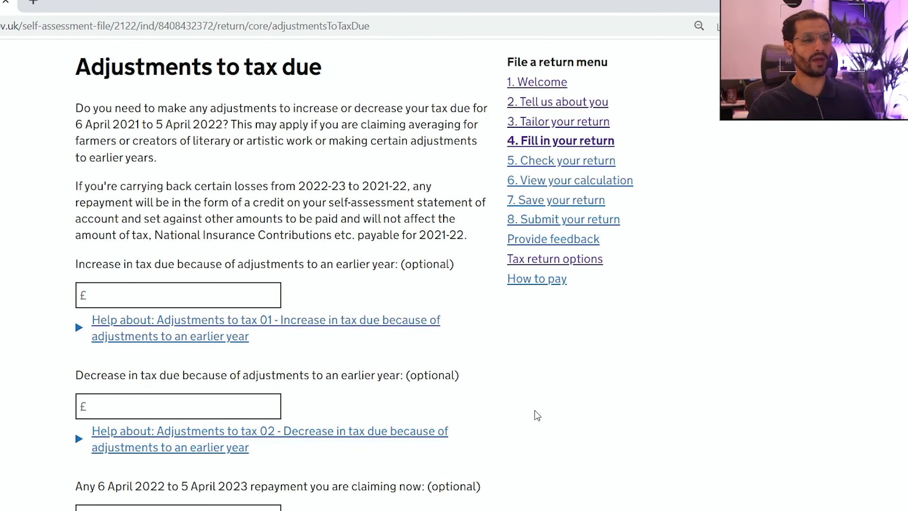
pyautogui.scroll(-2, 538, 415)
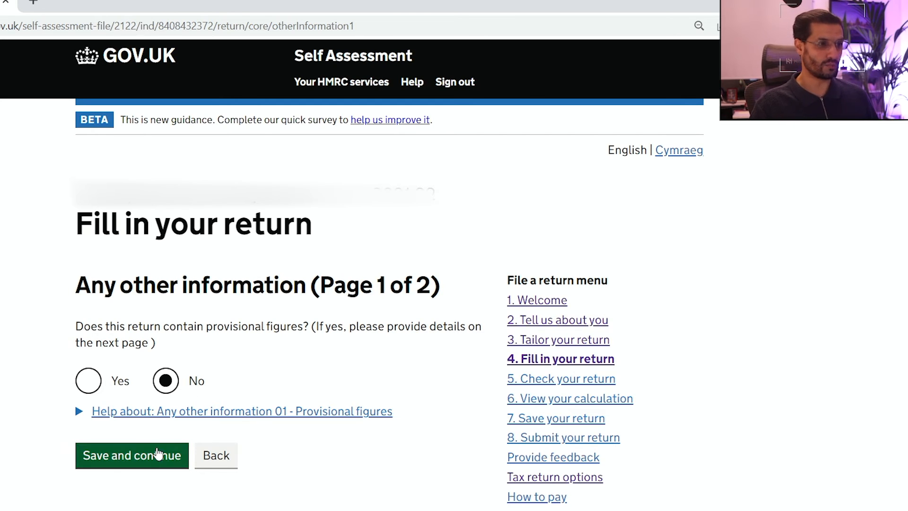
pyautogui.click(144, 457)
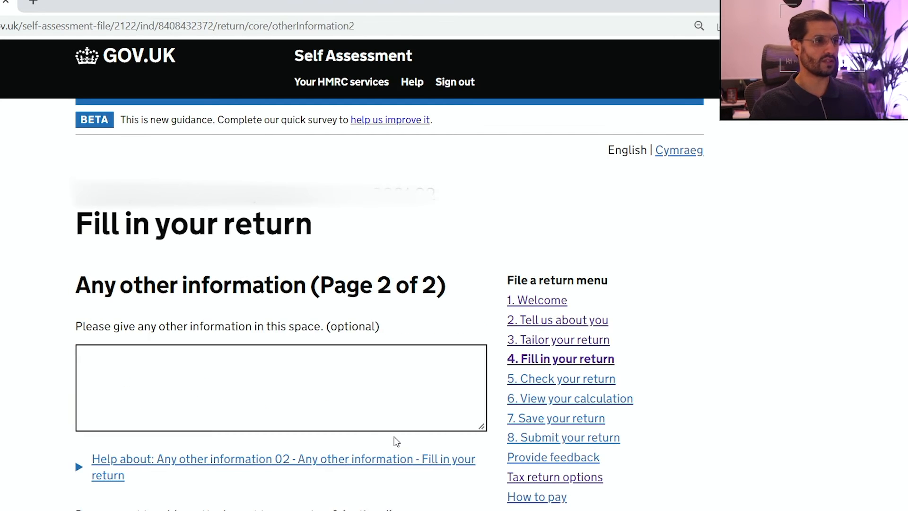
# Choose No for adding an attachment and save the other information page.
pyautogui.scroll(-2, 395, 440)
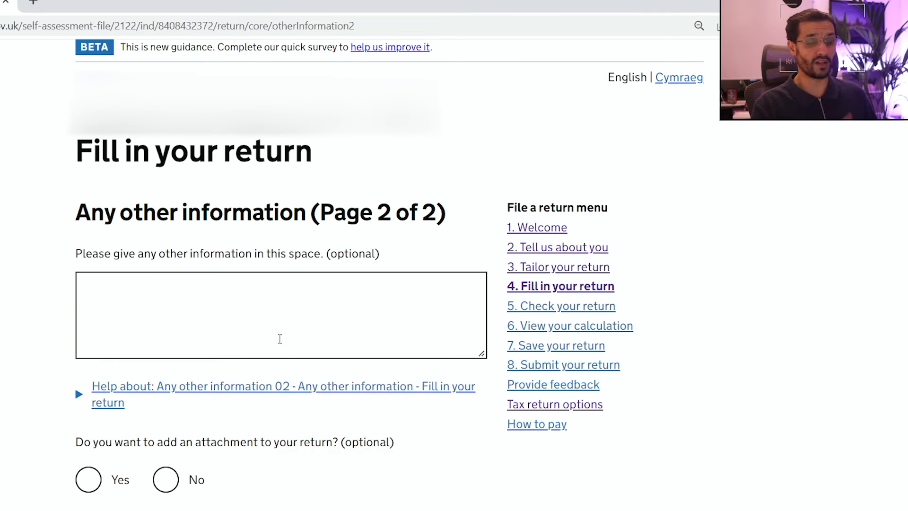
pyautogui.click(167, 487)
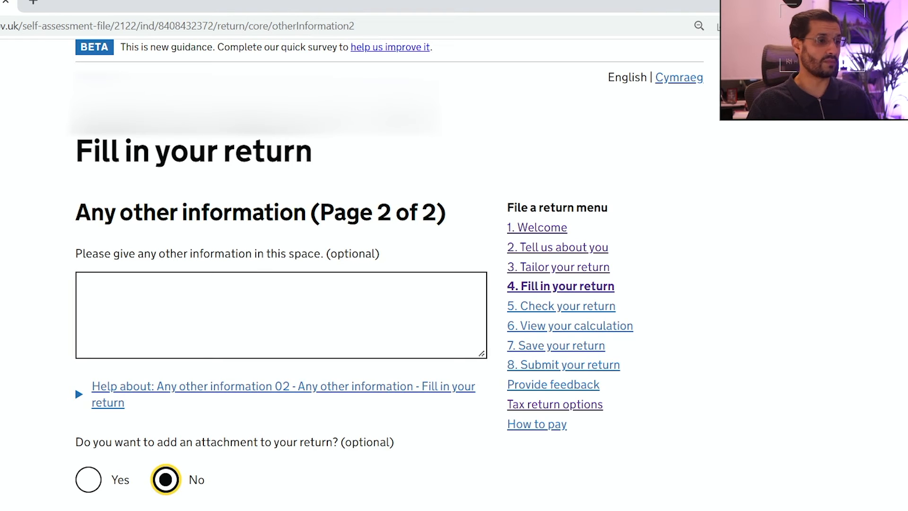
pyautogui.click(101, 510)
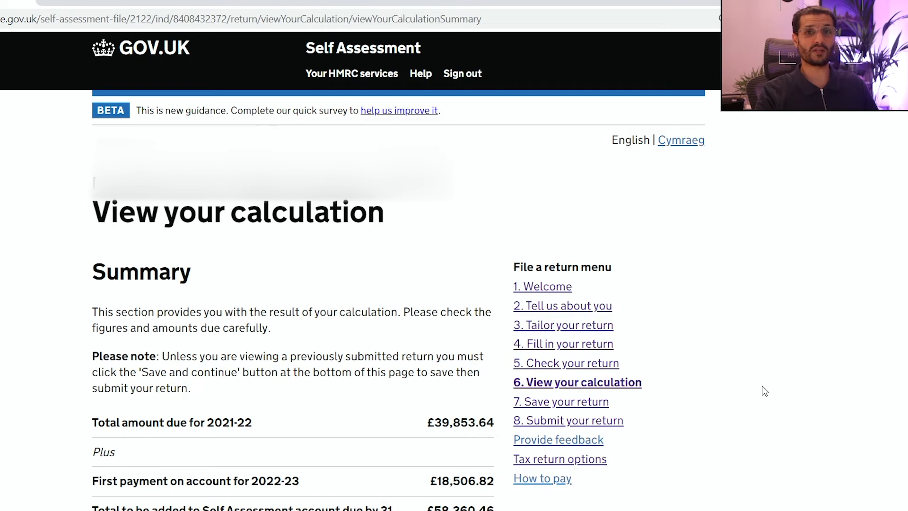
# Review the £39,853.64 due and £18,506.82 payment on account, then open the full tax calculation.
pyautogui.scroll(-3, 762, 386)
pyautogui.scroll(-1, 686, 393)
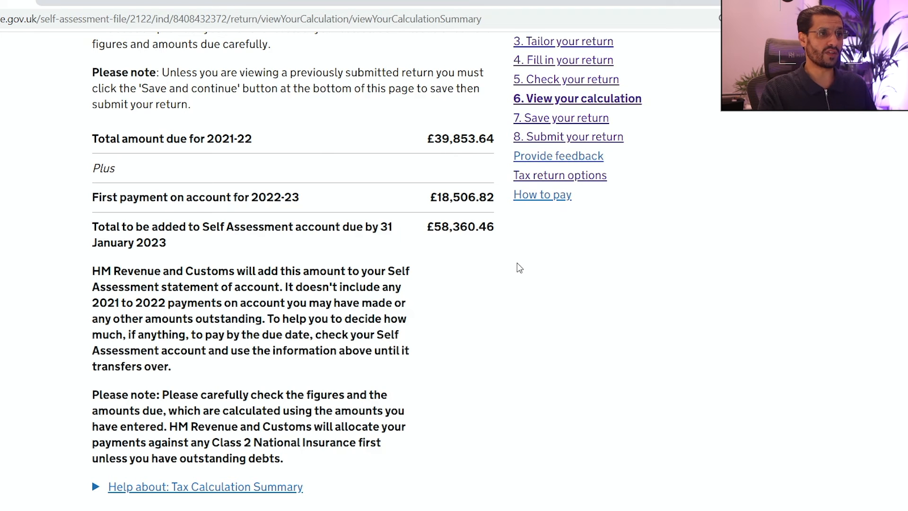
pyautogui.scroll(-1, 518, 264)
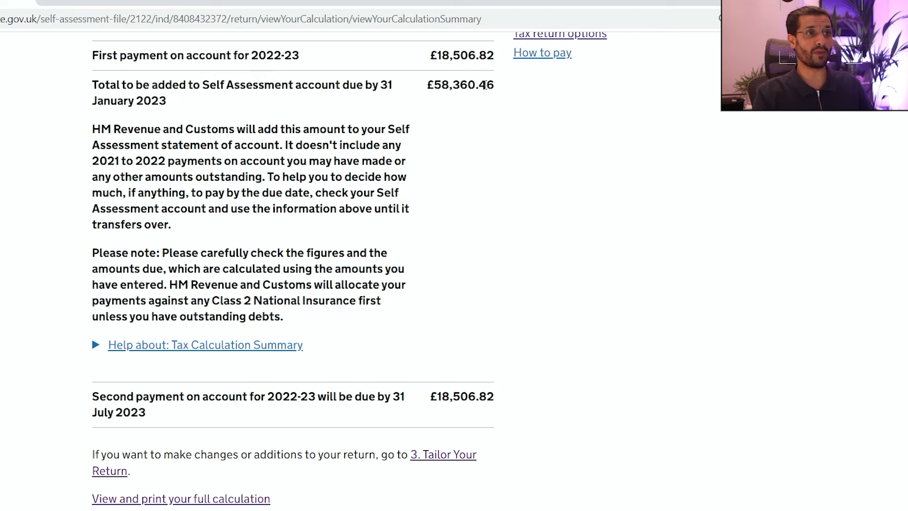
pyautogui.scroll(2, 525, 246)
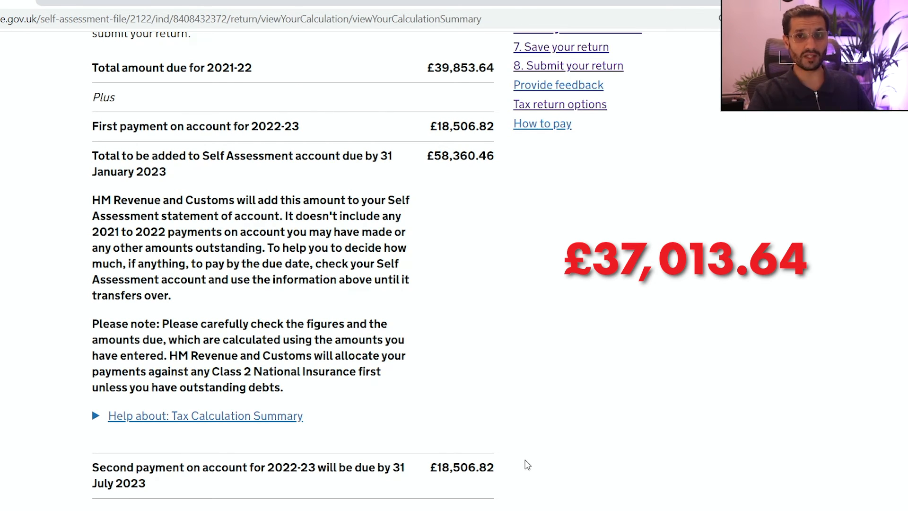
pyautogui.scroll(-3, 527, 464)
pyautogui.click(184, 431)
pyautogui.scroll(-1, 602, 398)
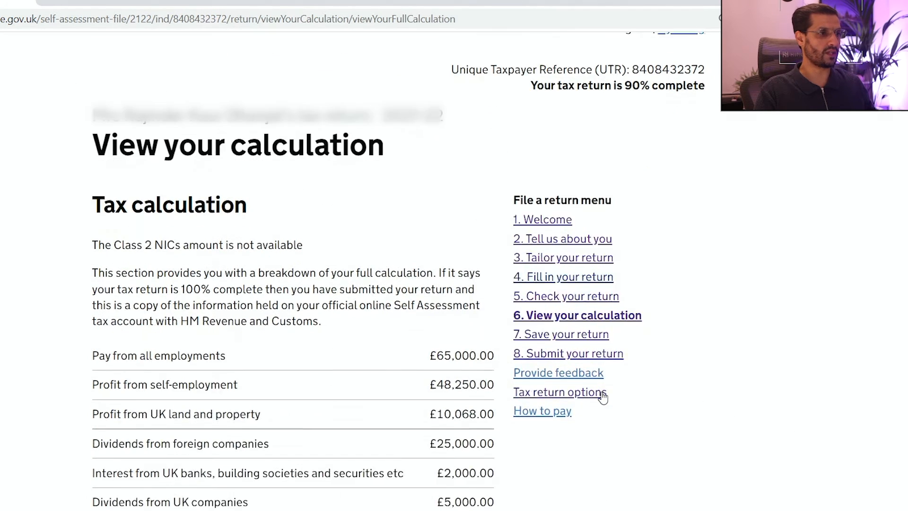
pyautogui.scroll(-2, 639, 397)
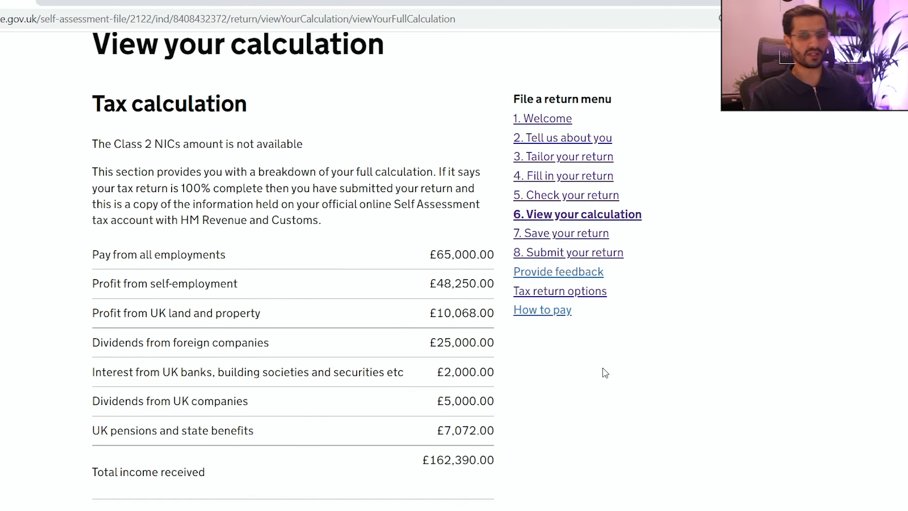
pyautogui.scroll(-2, 602, 367)
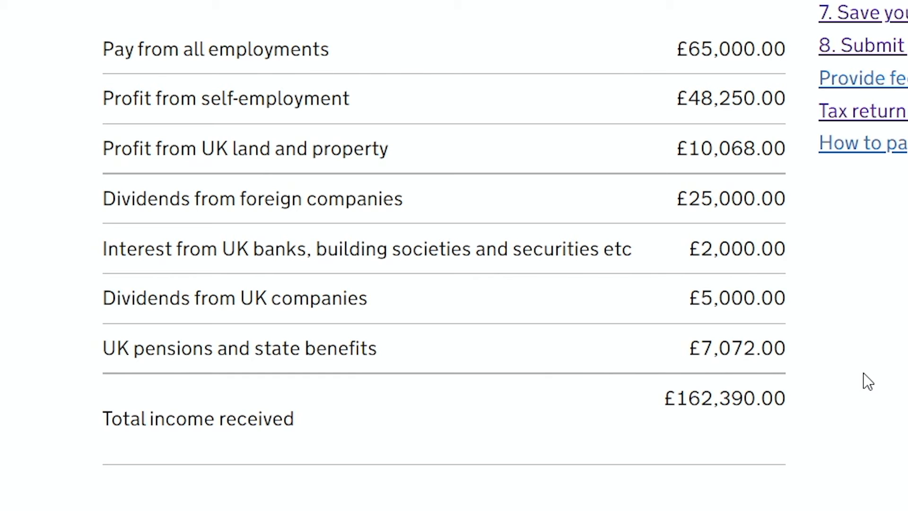
pyautogui.scroll(-2, 721, 375)
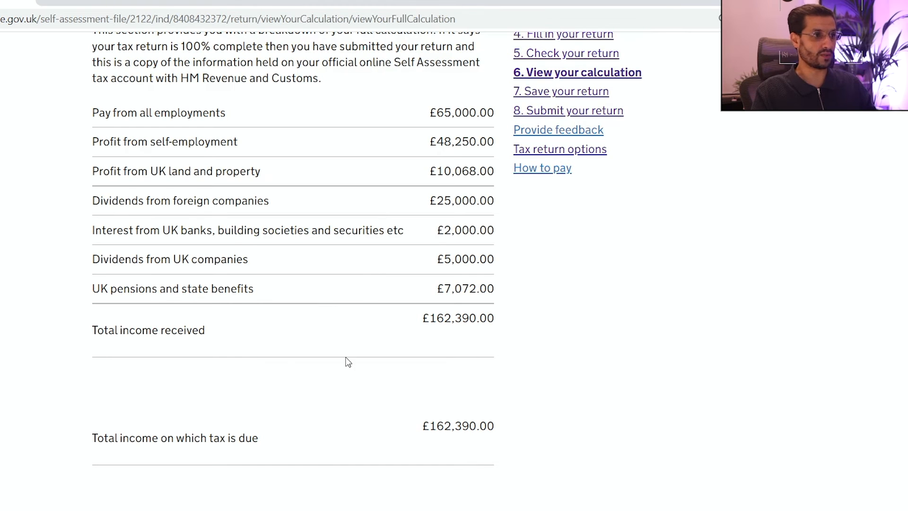
pyautogui.scroll(-3, 157, 363)
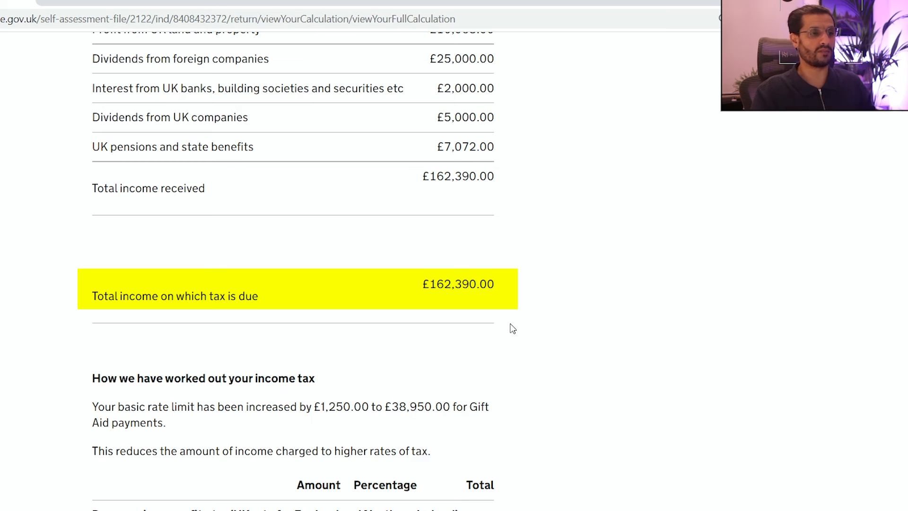
pyautogui.scroll(-4, 512, 327)
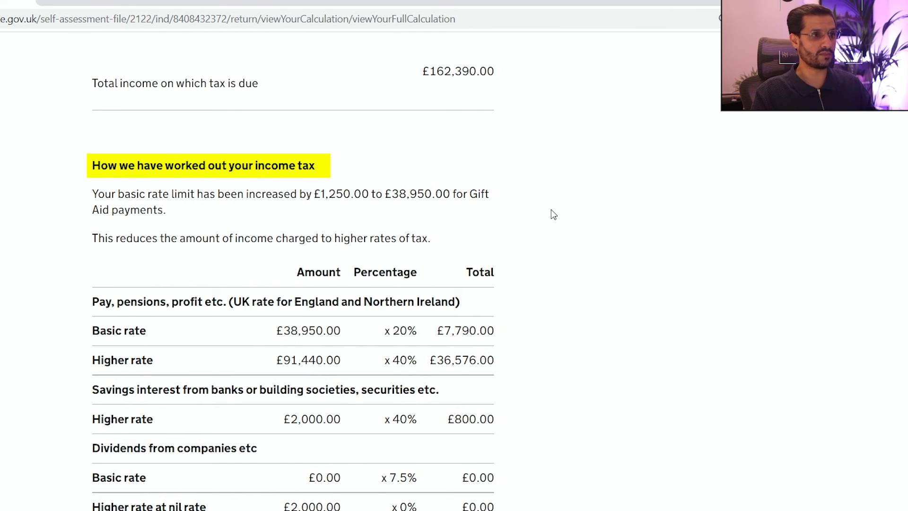
pyautogui.scroll(-2, 551, 211)
pyautogui.scroll(-3, 194, 255)
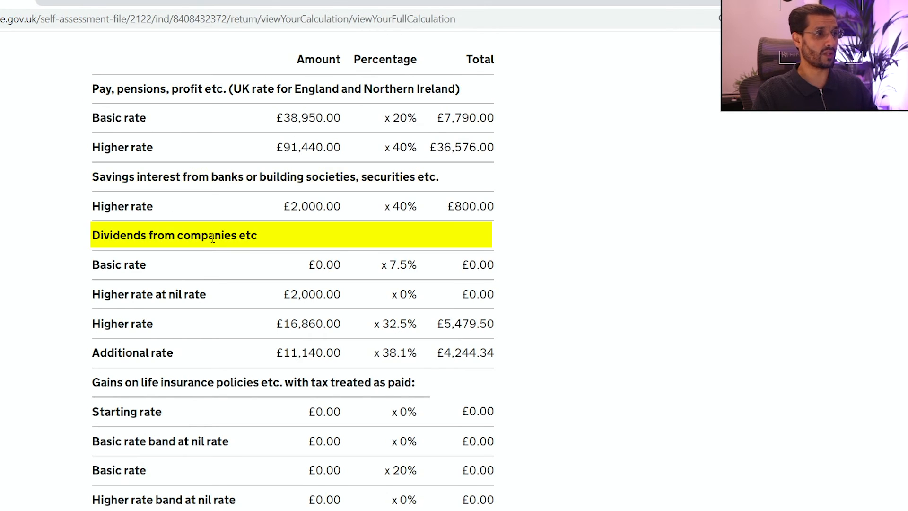
pyautogui.scroll(-3, 195, 408)
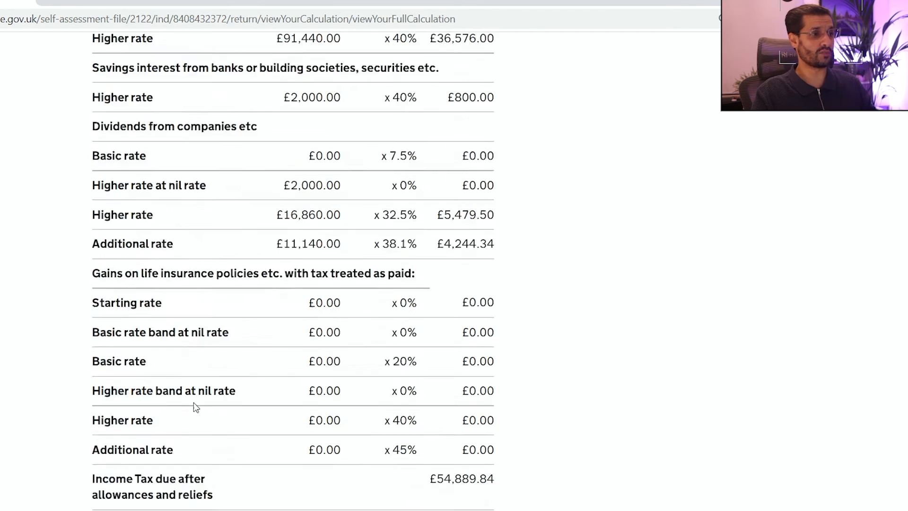
pyautogui.scroll(-3, 197, 408)
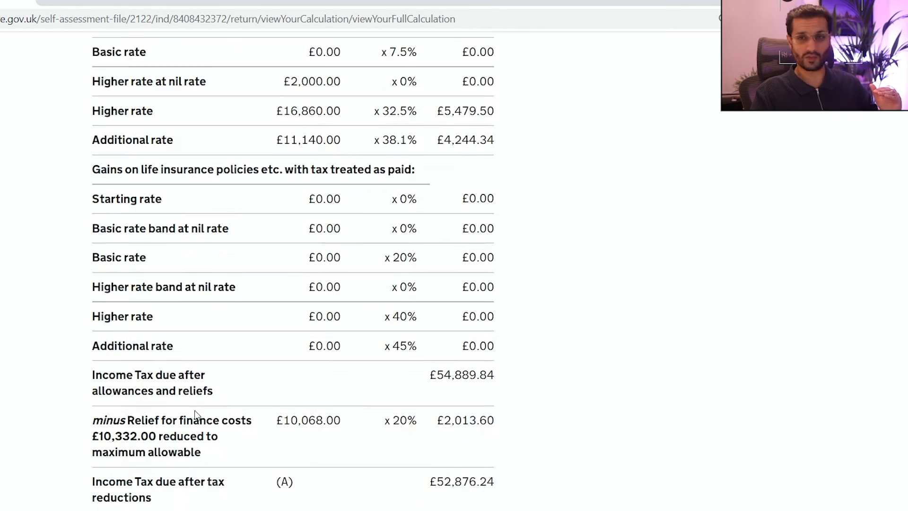
pyautogui.scroll(5, 198, 412)
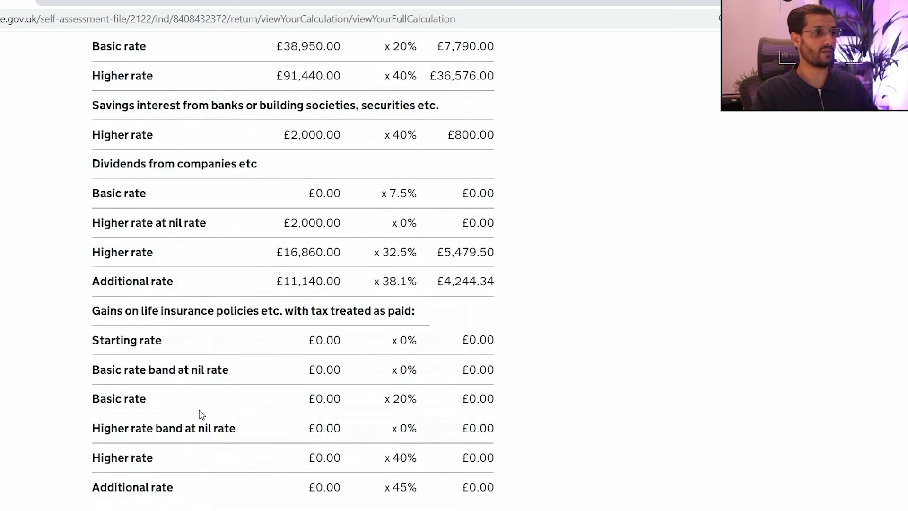
pyautogui.scroll(2, 199, 411)
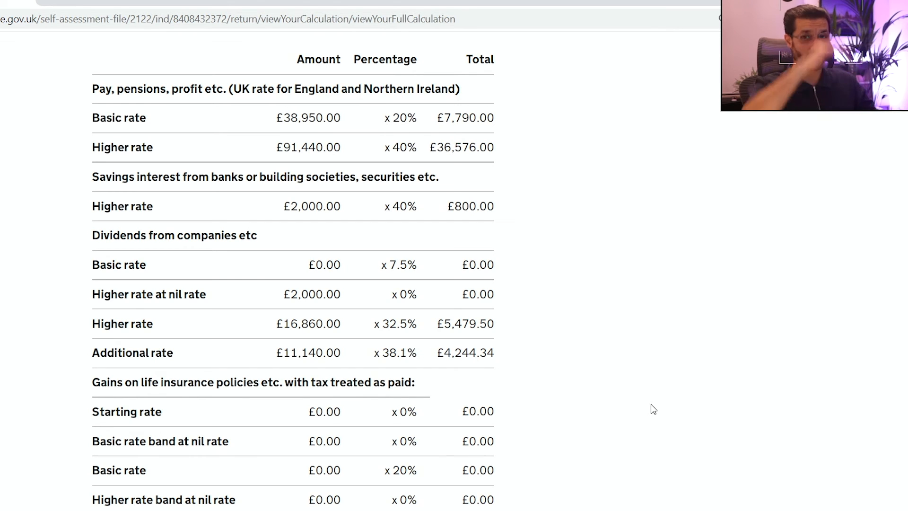
pyautogui.scroll(-5, 588, 370)
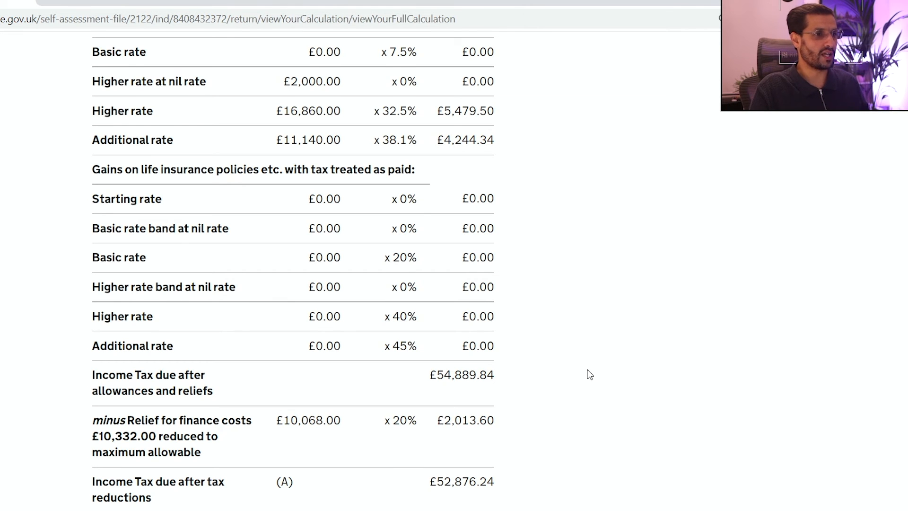
pyautogui.scroll(-3, 588, 369)
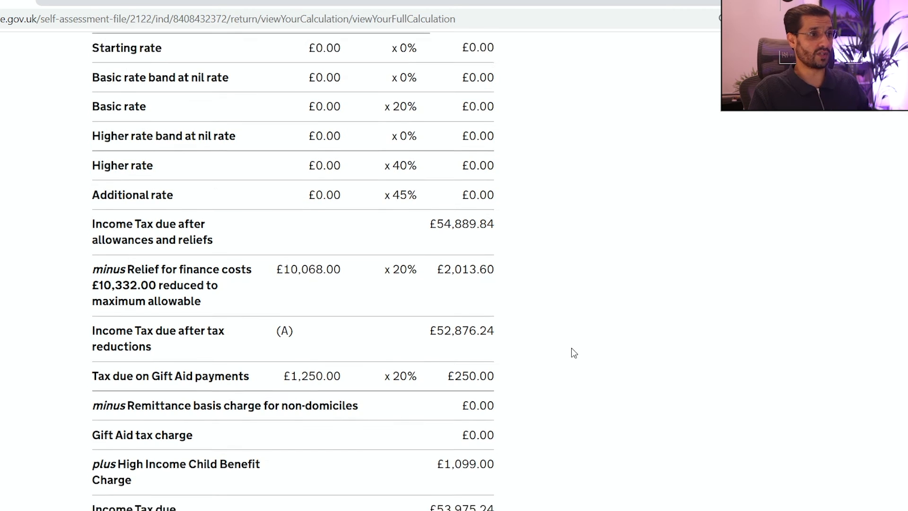
pyautogui.scroll(-1, 573, 352)
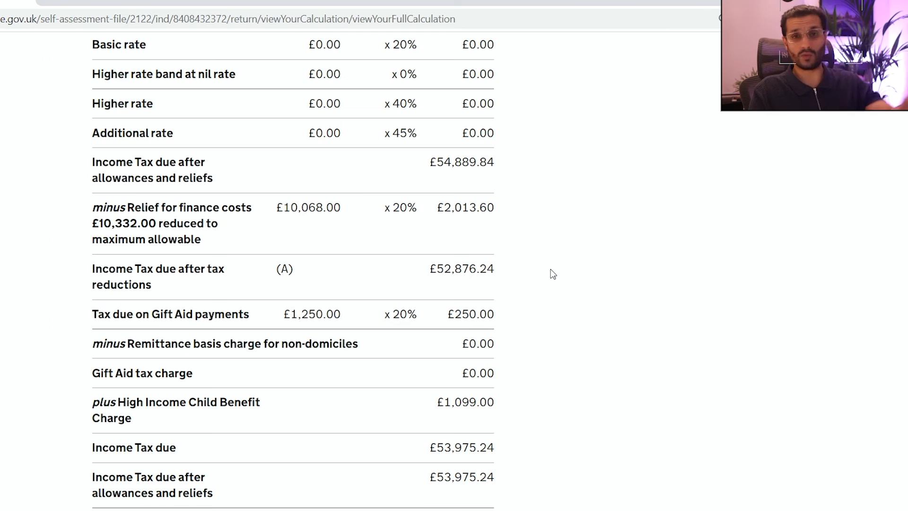
pyautogui.scroll(-1, 552, 274)
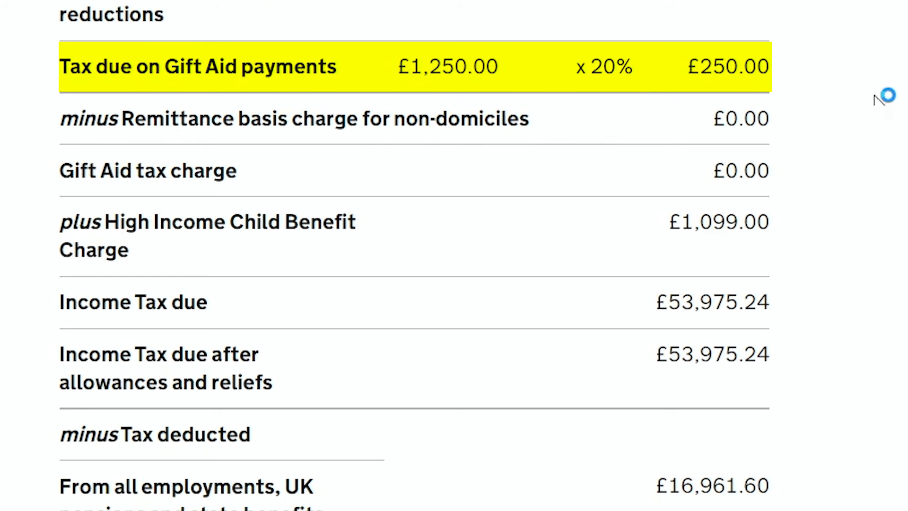
pyautogui.scroll(-1, 466, 179)
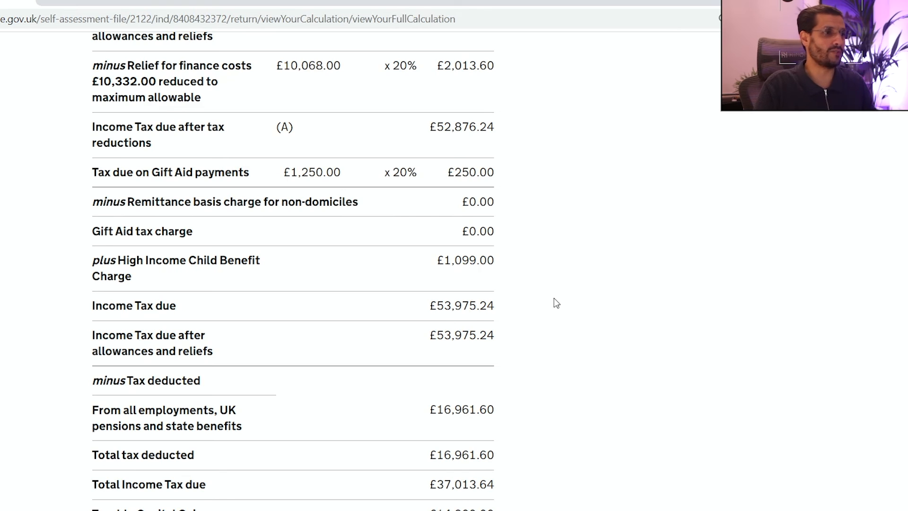
# Scroll through the full calculation, past £2,840 Capital Gains Tax on £14,200 gains, to the £58,360.46 total.
pyautogui.scroll(-3, 555, 299)
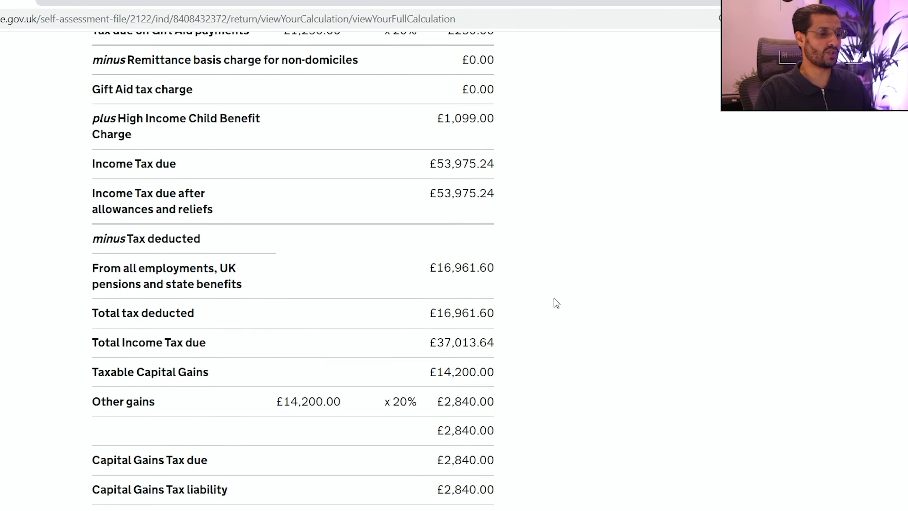
pyautogui.scroll(-1, 553, 301)
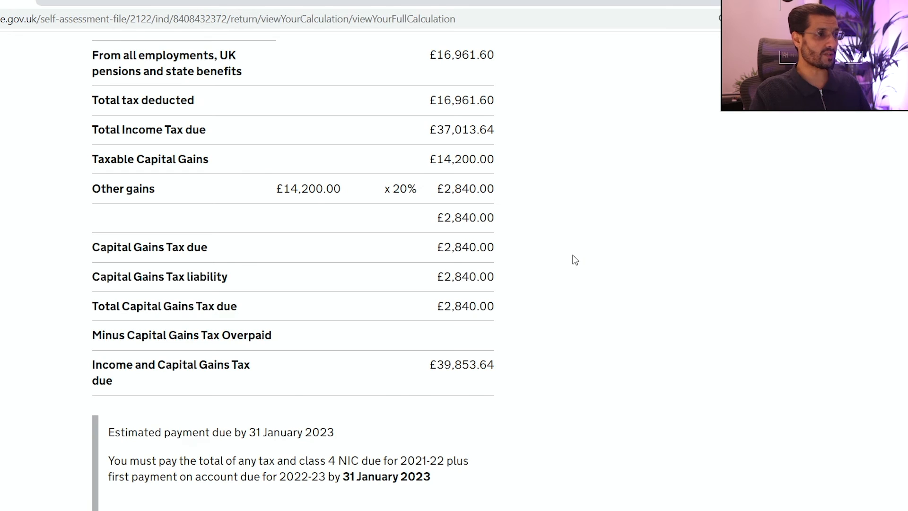
pyautogui.scroll(-1, 559, 259)
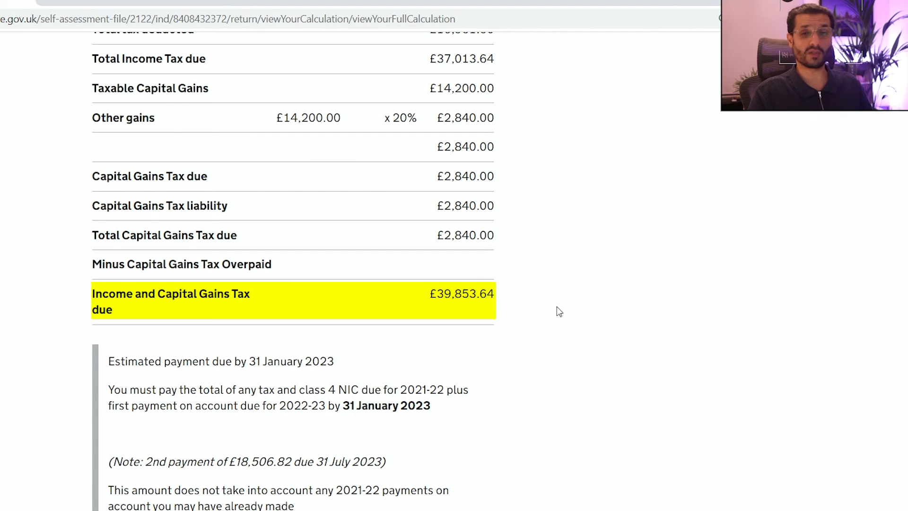
pyautogui.scroll(-4, 557, 307)
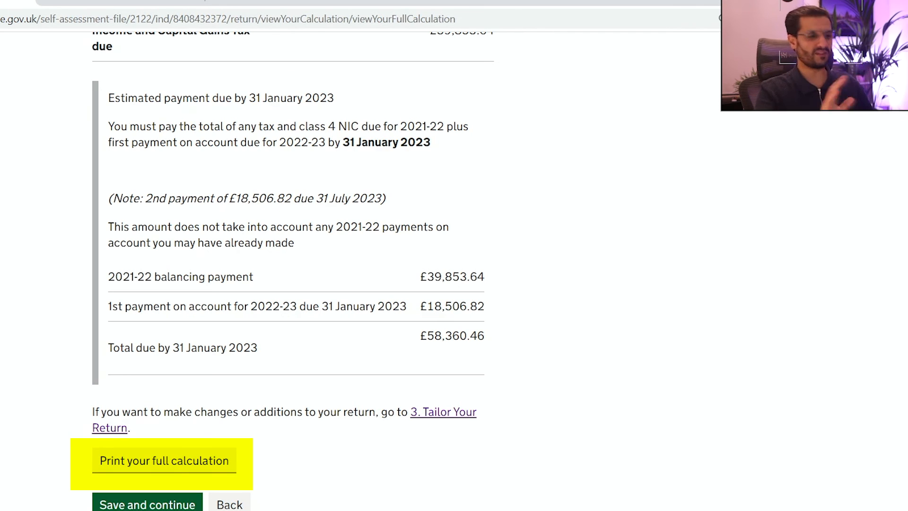
# Save the reviewed calculation and read the GOV.UK guidance on payments on account and balancing payments.
pyautogui.click(148, 504)
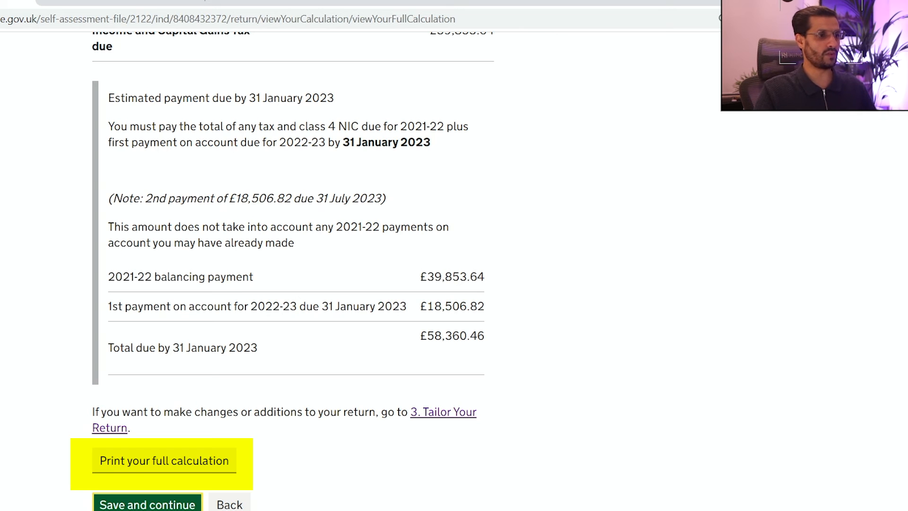
pyautogui.scroll(-1, 350, 445)
pyautogui.scroll(-1, 351, 445)
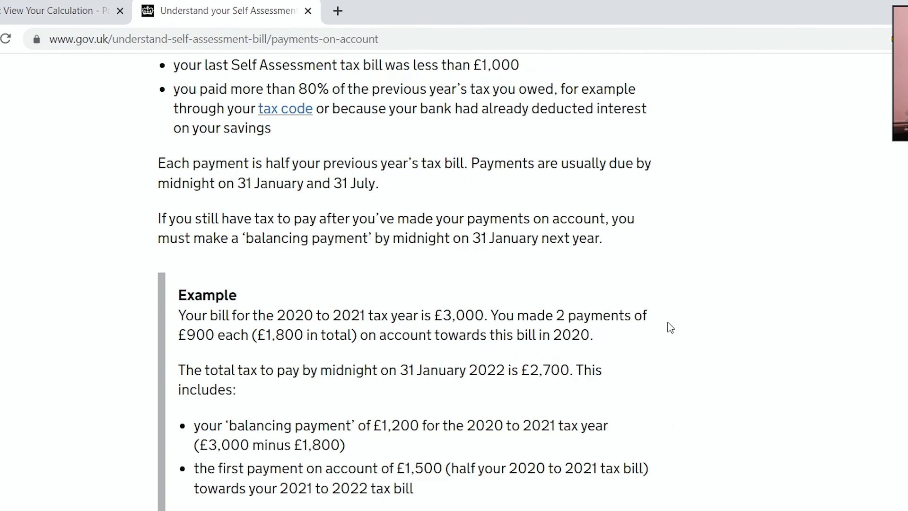
pyautogui.scroll(5, 649, 307)
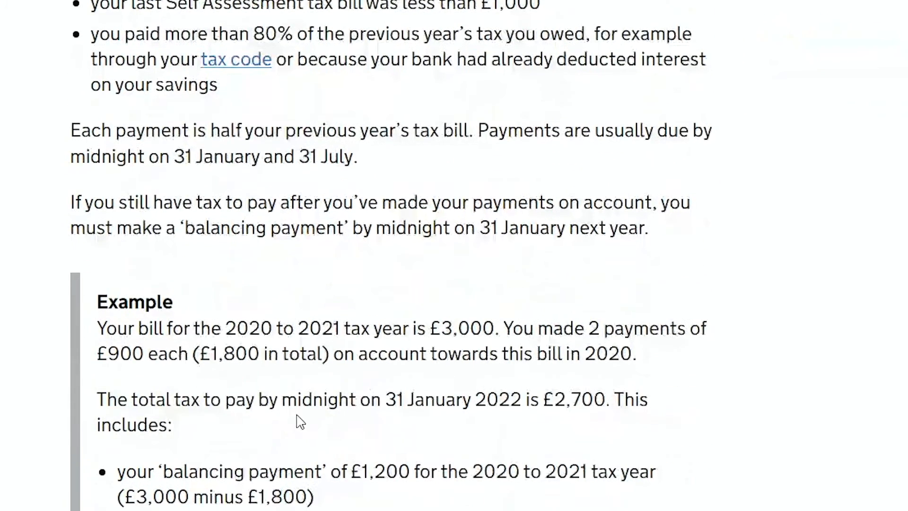
pyautogui.scroll(-3, 279, 428)
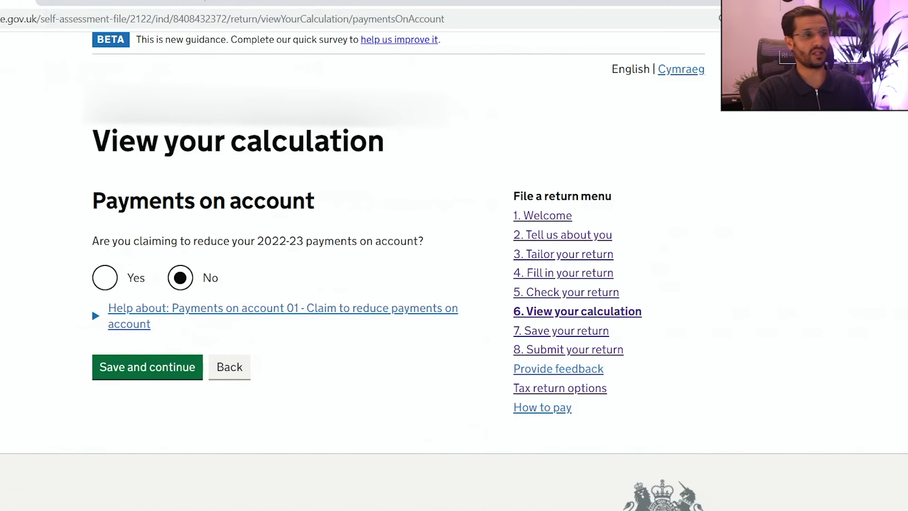
# Leave the 2022-23 payments on account unreduced by answering No, after trying the reduced-amount fields.
pyautogui.click(111, 282)
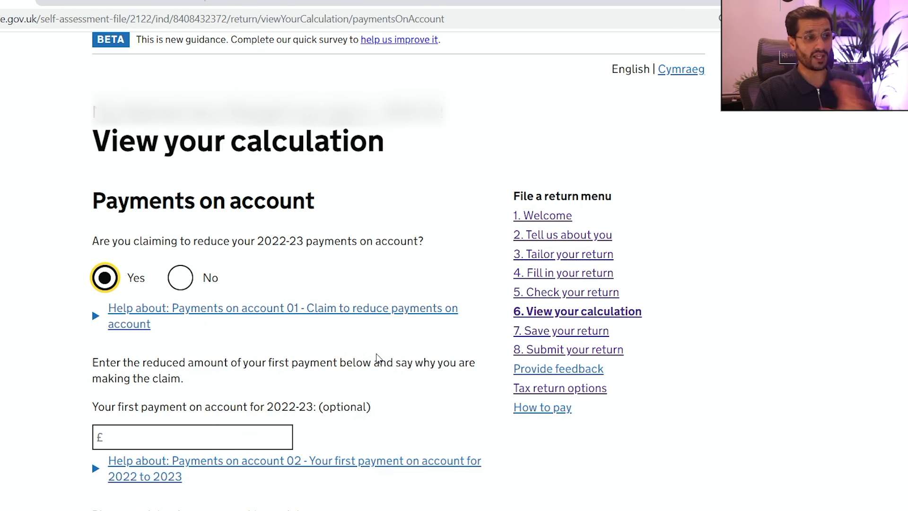
pyautogui.scroll(-3, 375, 355)
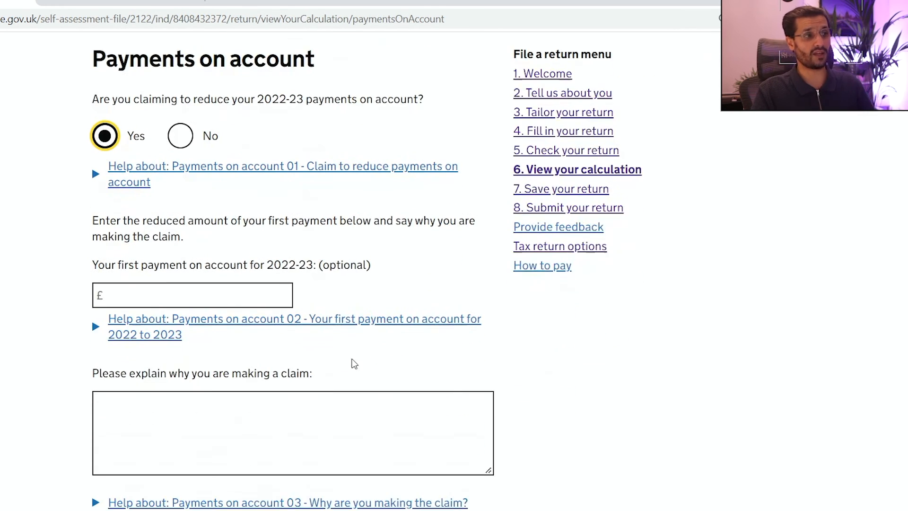
pyautogui.click(157, 296)
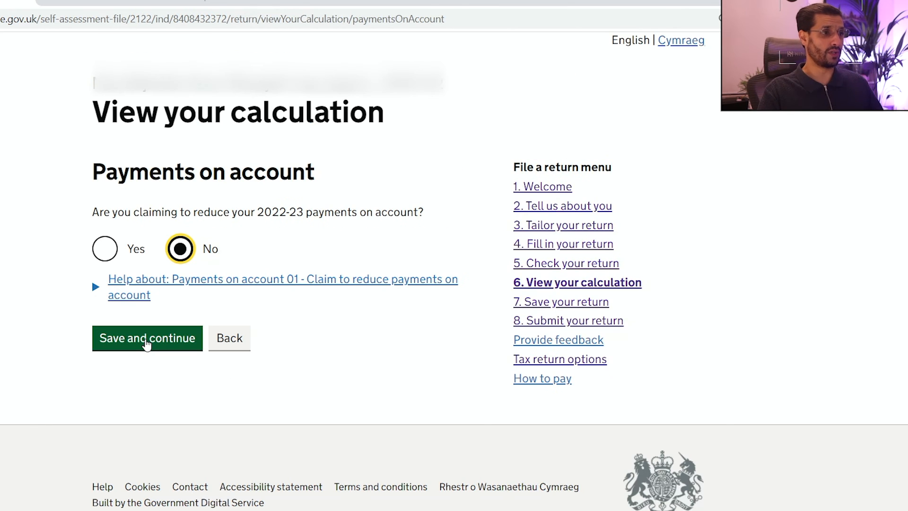
pyautogui.click(147, 341)
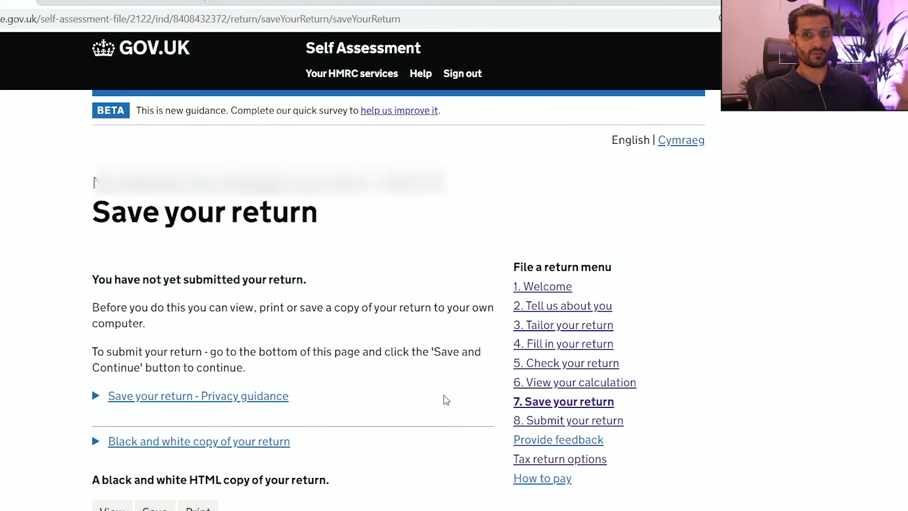
# Skip the View/Save/Print and View PDF options on Save your return and save and continue.
pyautogui.scroll(-3, 447, 400)
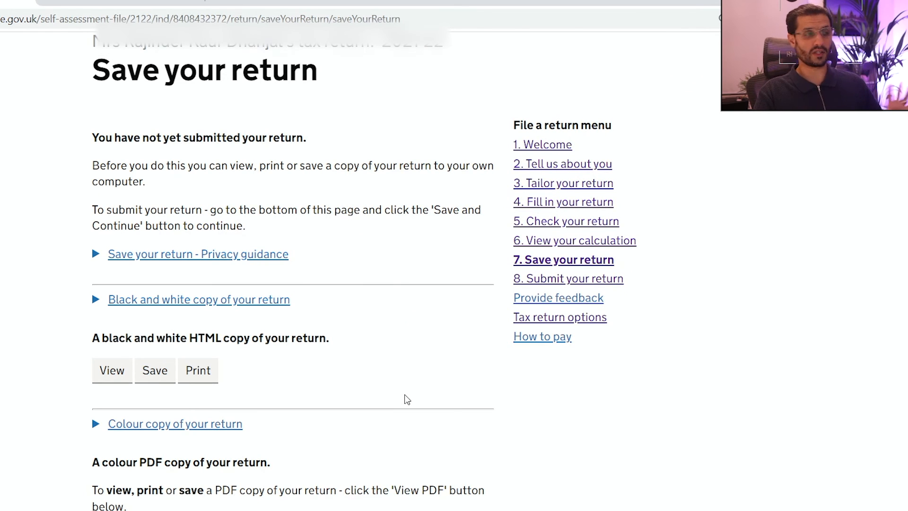
pyautogui.scroll(-1, 407, 399)
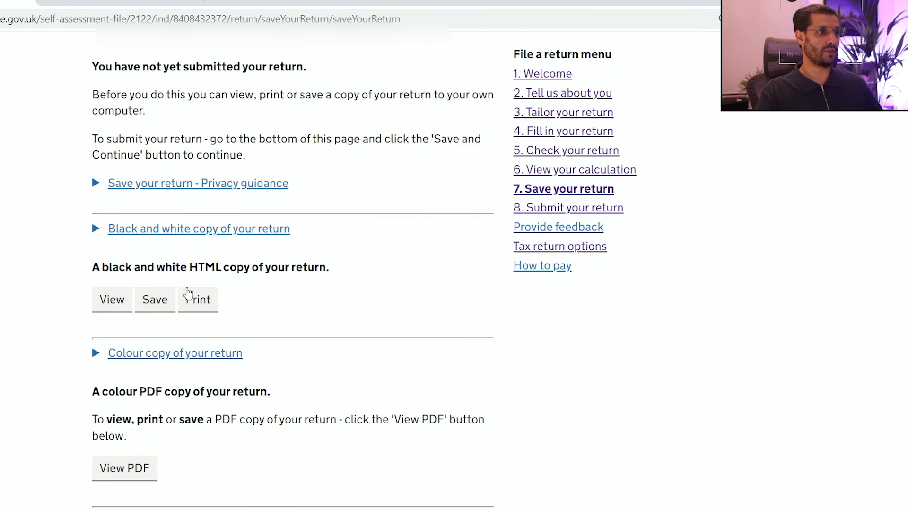
pyautogui.scroll(-1, 213, 388)
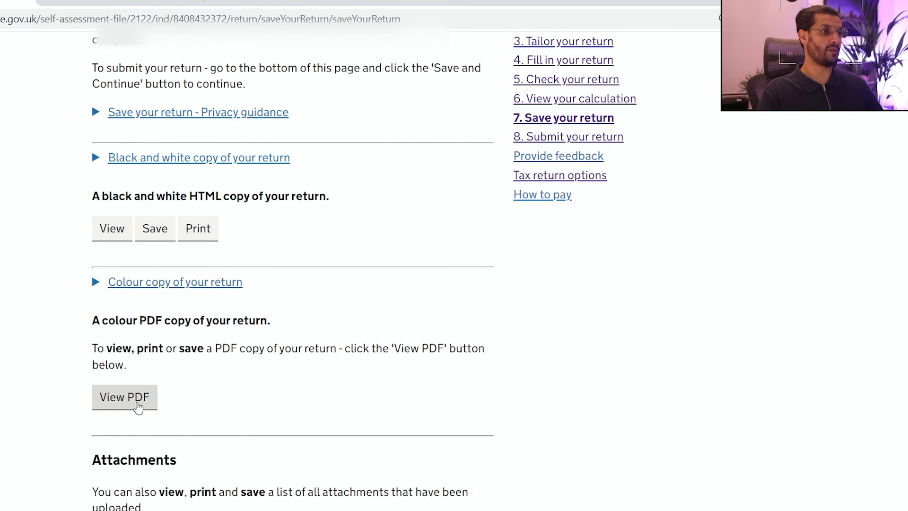
pyautogui.scroll(-3, 273, 405)
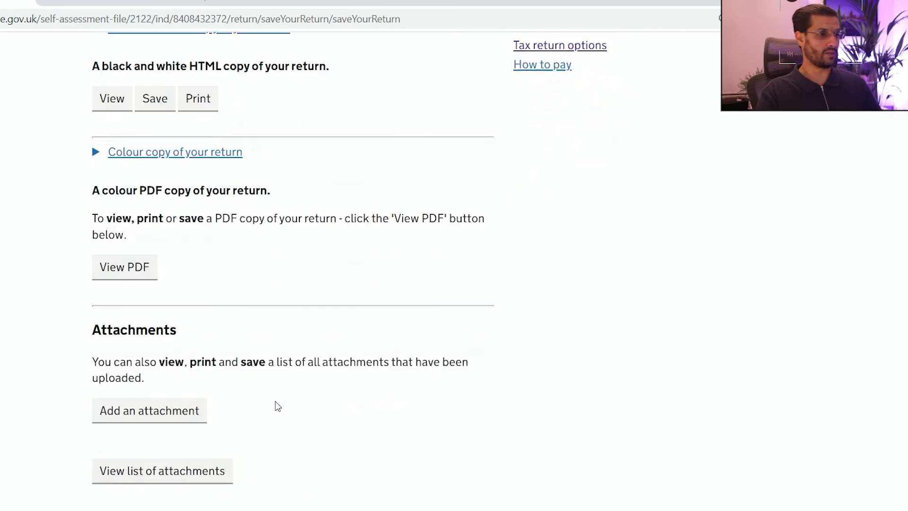
pyautogui.click(186, 453)
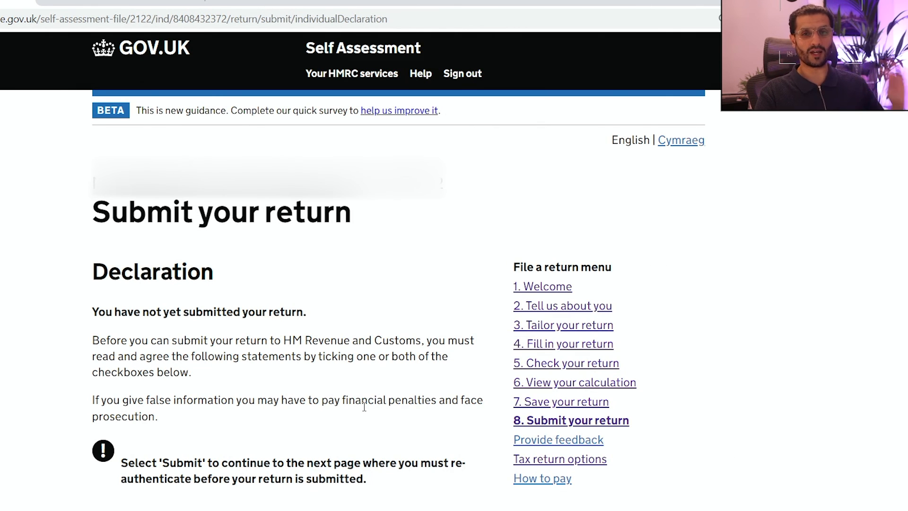
pyautogui.scroll(-2, 280, 256)
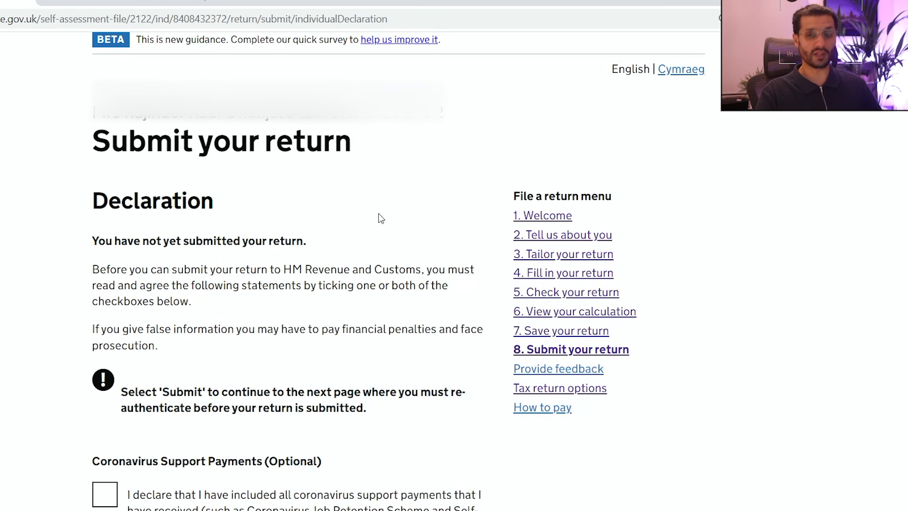
pyautogui.scroll(-3, 381, 217)
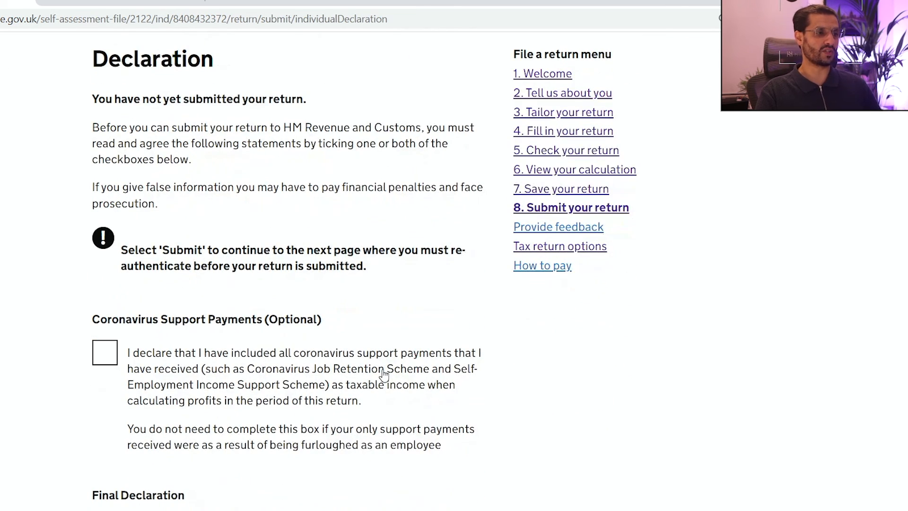
pyautogui.scroll(-2, 383, 375)
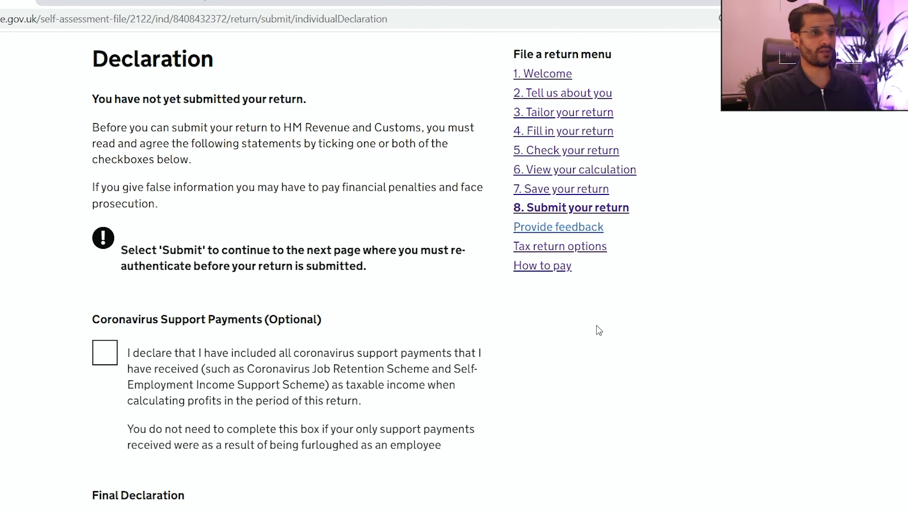
pyautogui.scroll(-1, 623, 354)
# Read the Pay your Self Assessment tax bill guidance, then bring up the late-return penalty estimate.
pyautogui.click(533, 198)
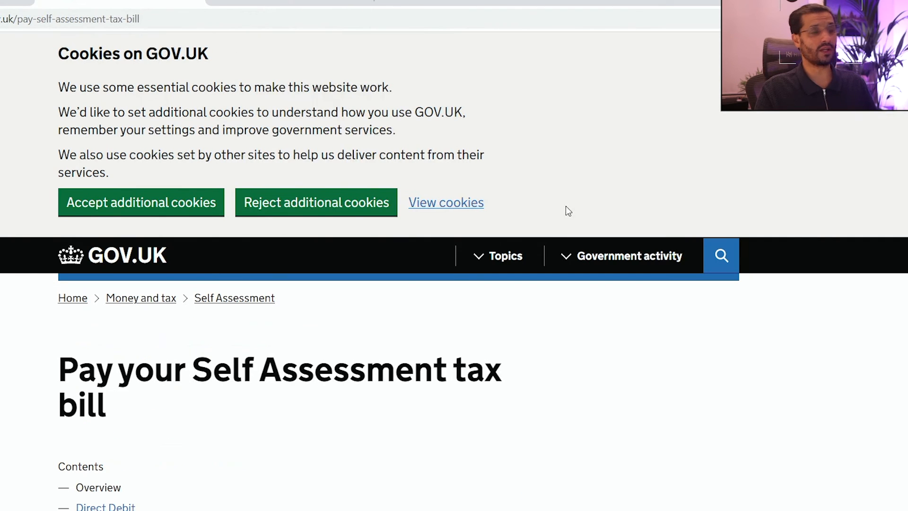
pyautogui.scroll(-3, 424, 290)
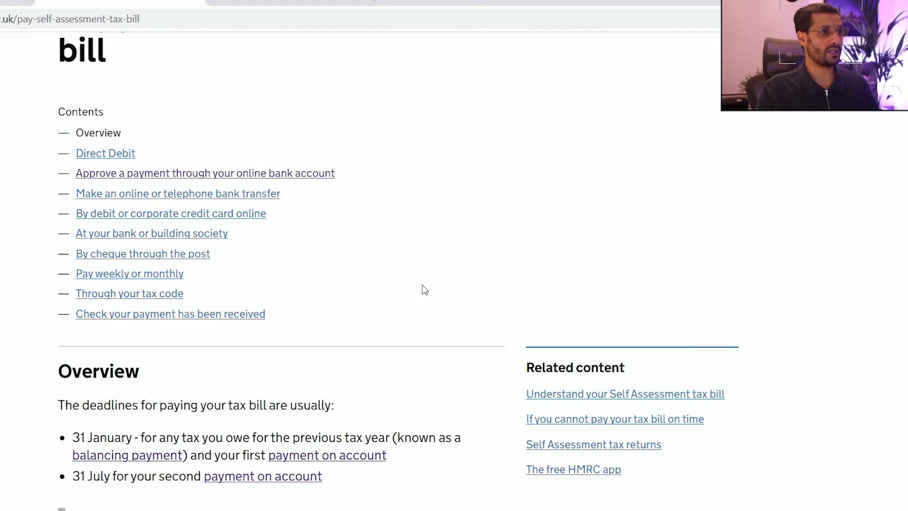
pyautogui.scroll(-3, 446, 265)
pyautogui.scroll(-3, 448, 264)
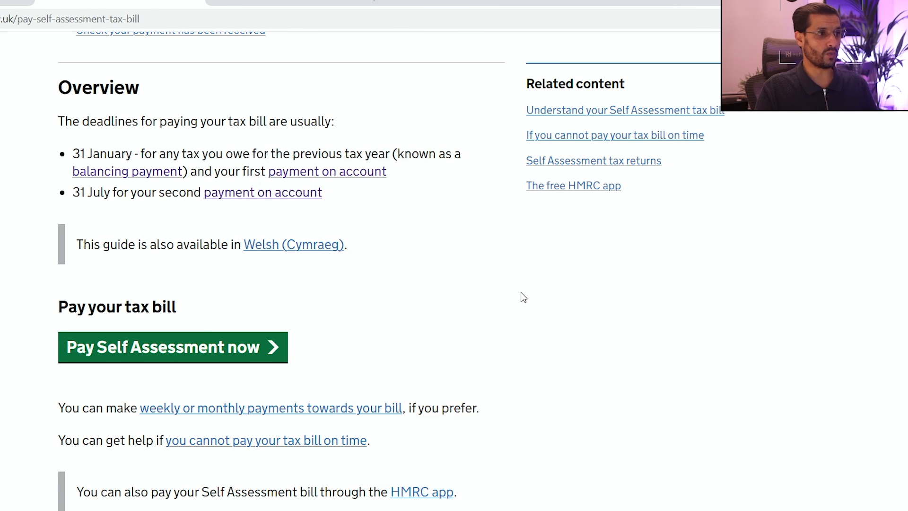
pyautogui.scroll(-8, 523, 297)
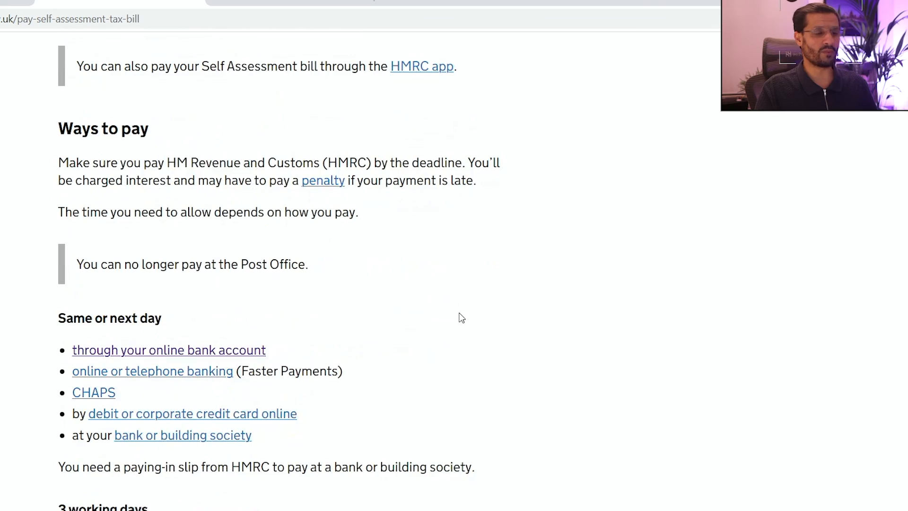
pyautogui.scroll(-2, 420, 316)
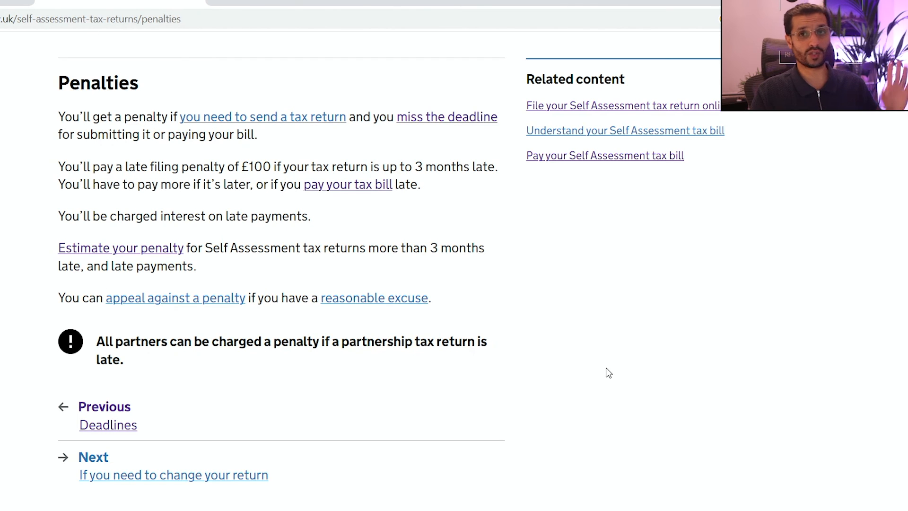
pyautogui.click(154, 254)
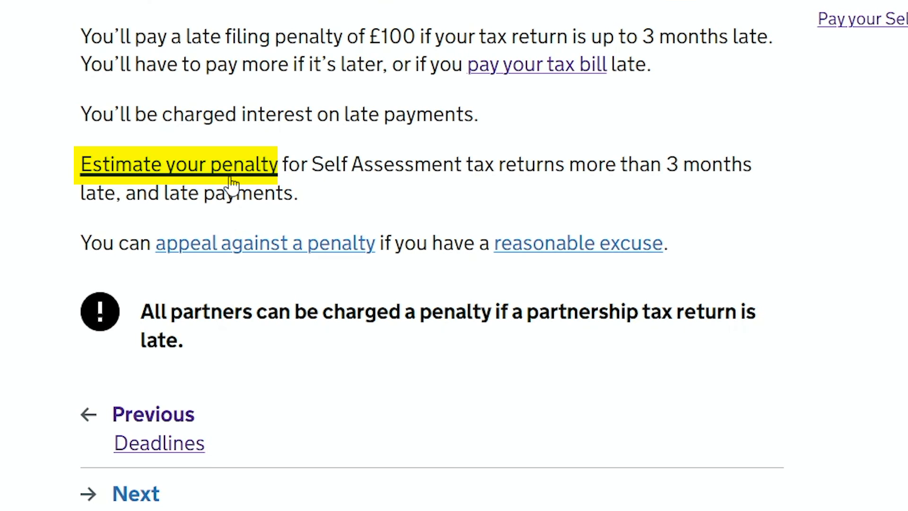